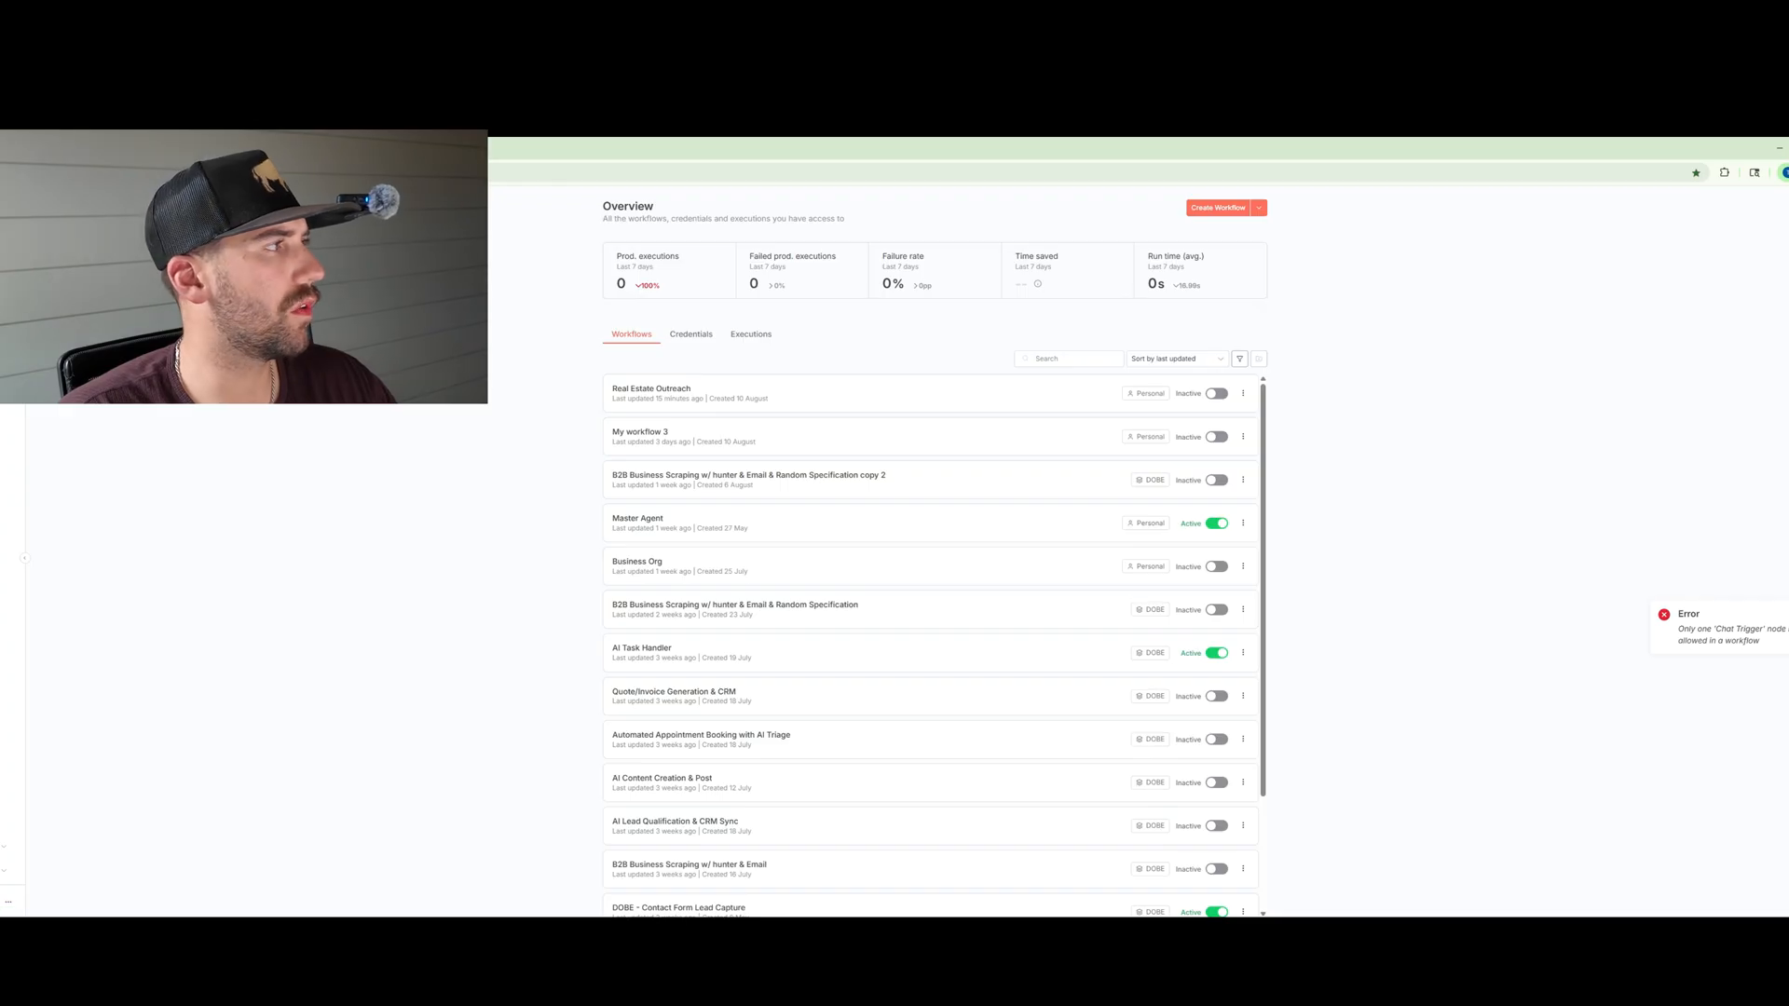
Step: Create a new workflow whose first step is an On chat message trigger
click(1221, 208)
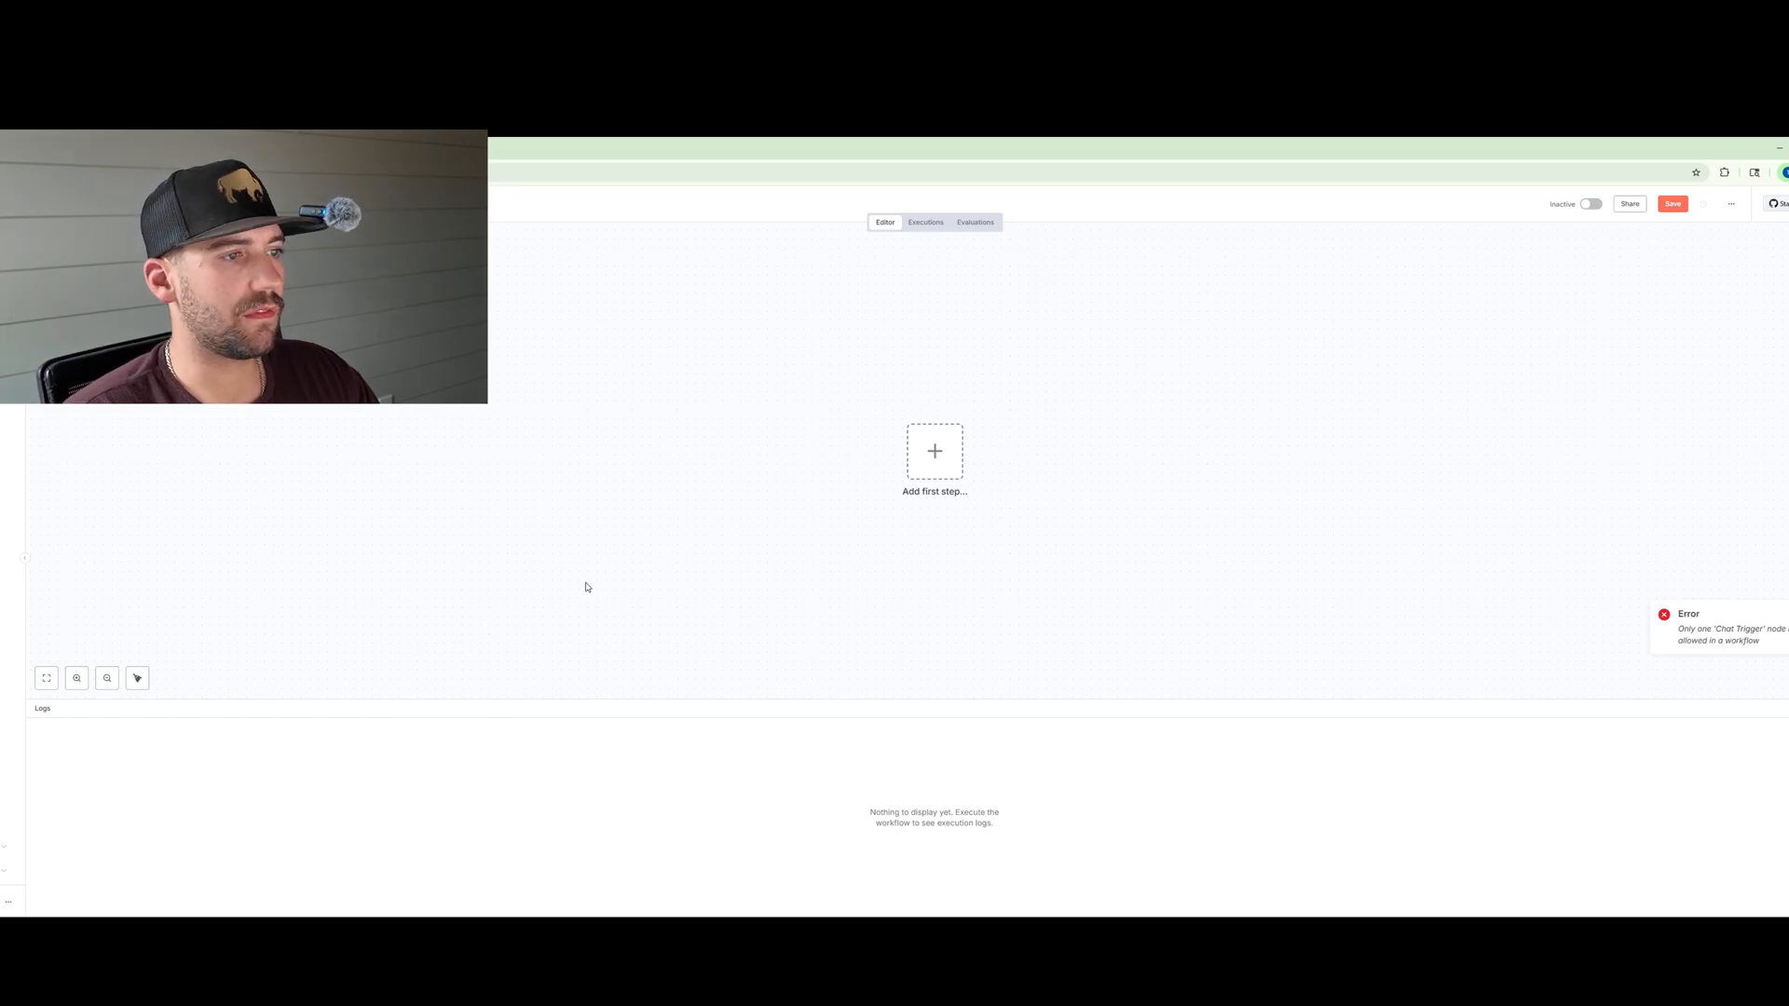
click(934, 451)
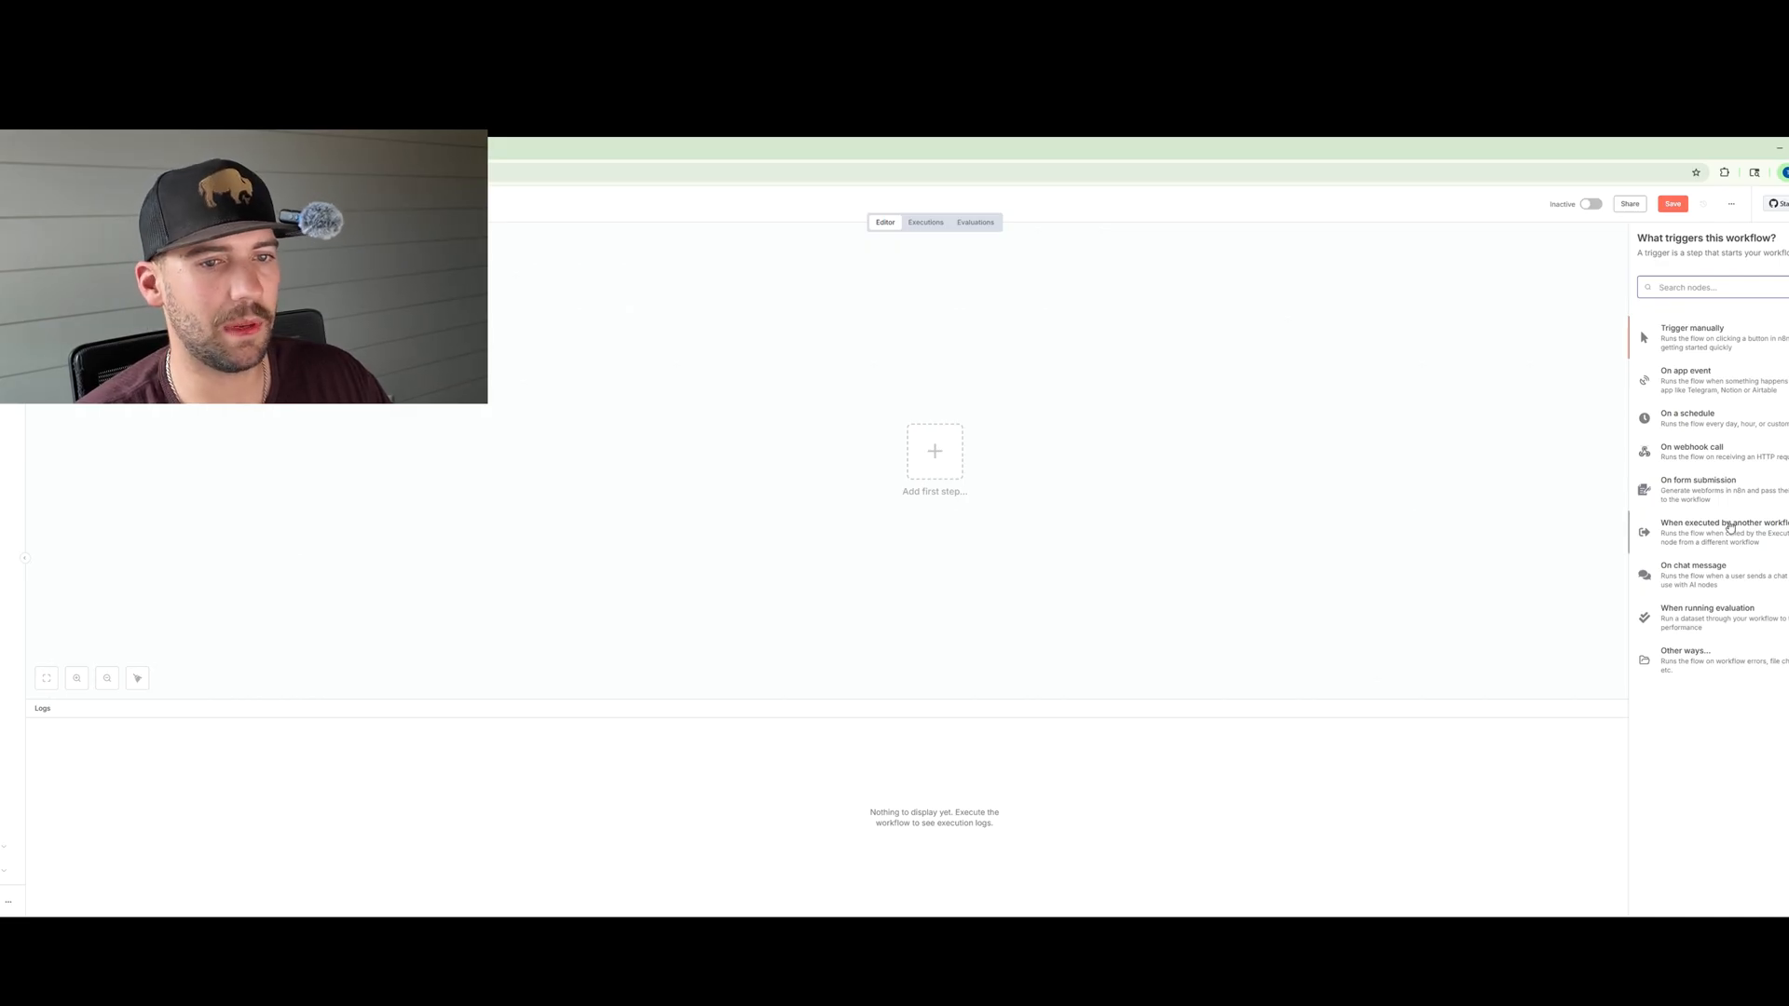
click(1708, 578)
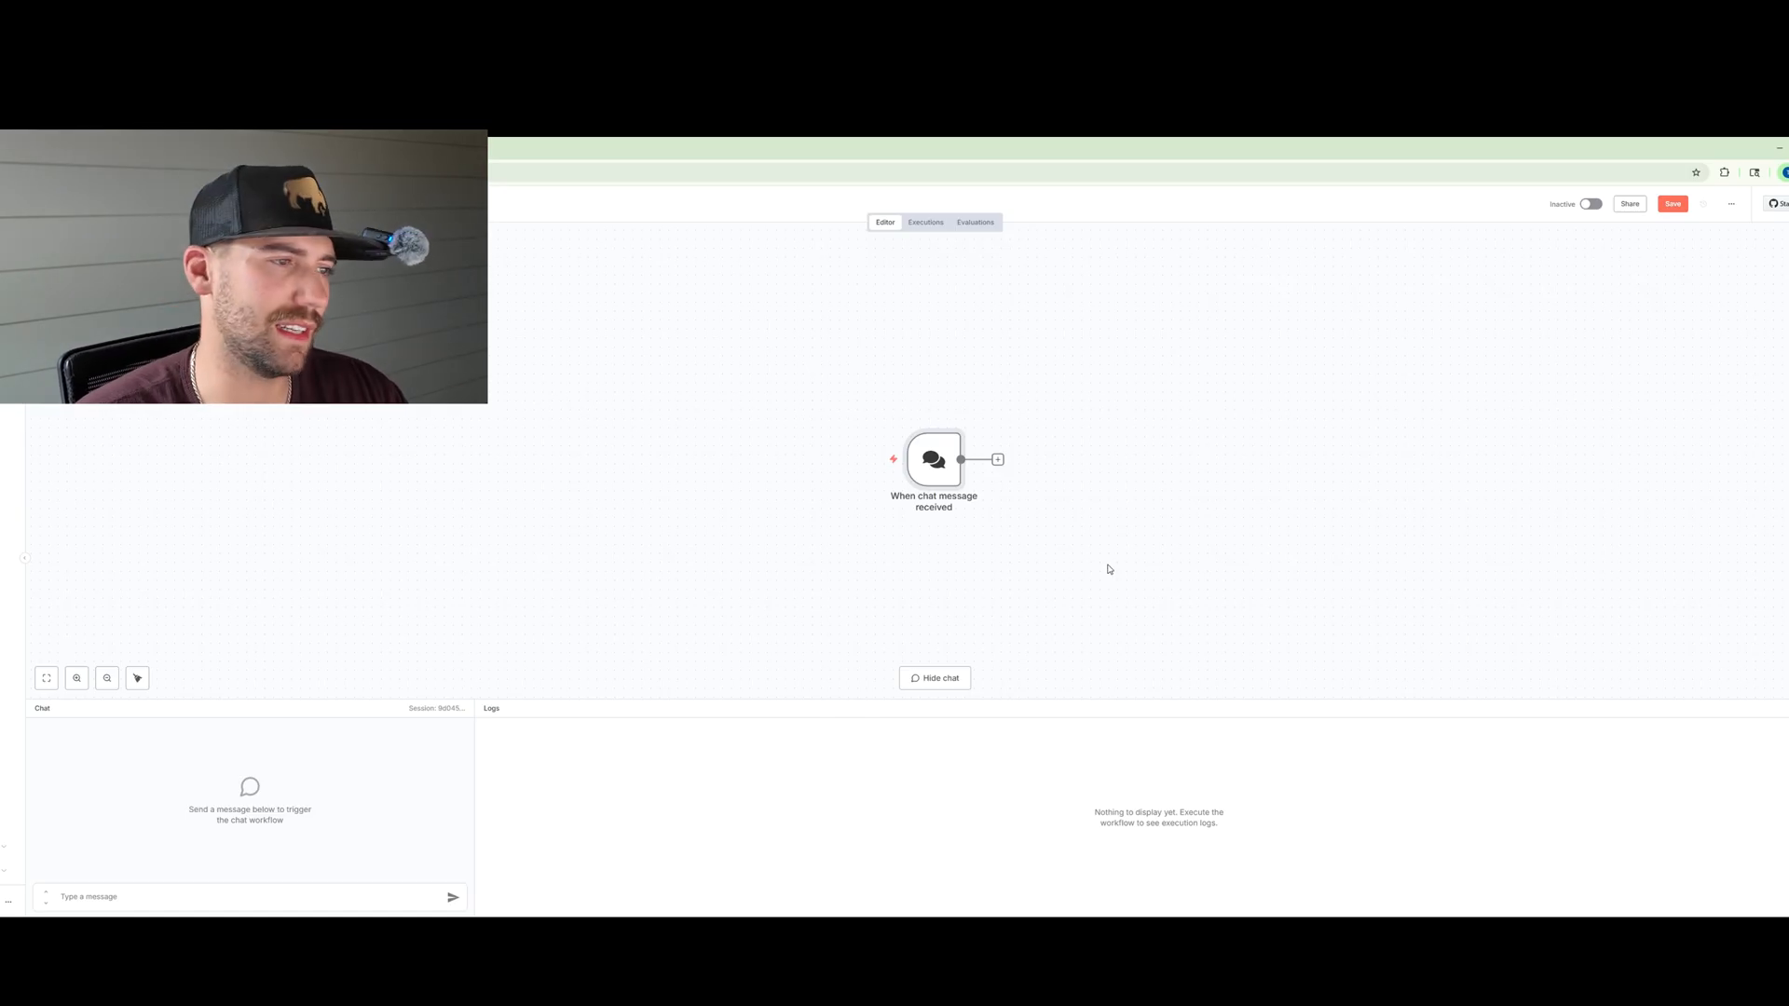
Step: Add an AI Agent node after the chat message trigger
click(998, 461)
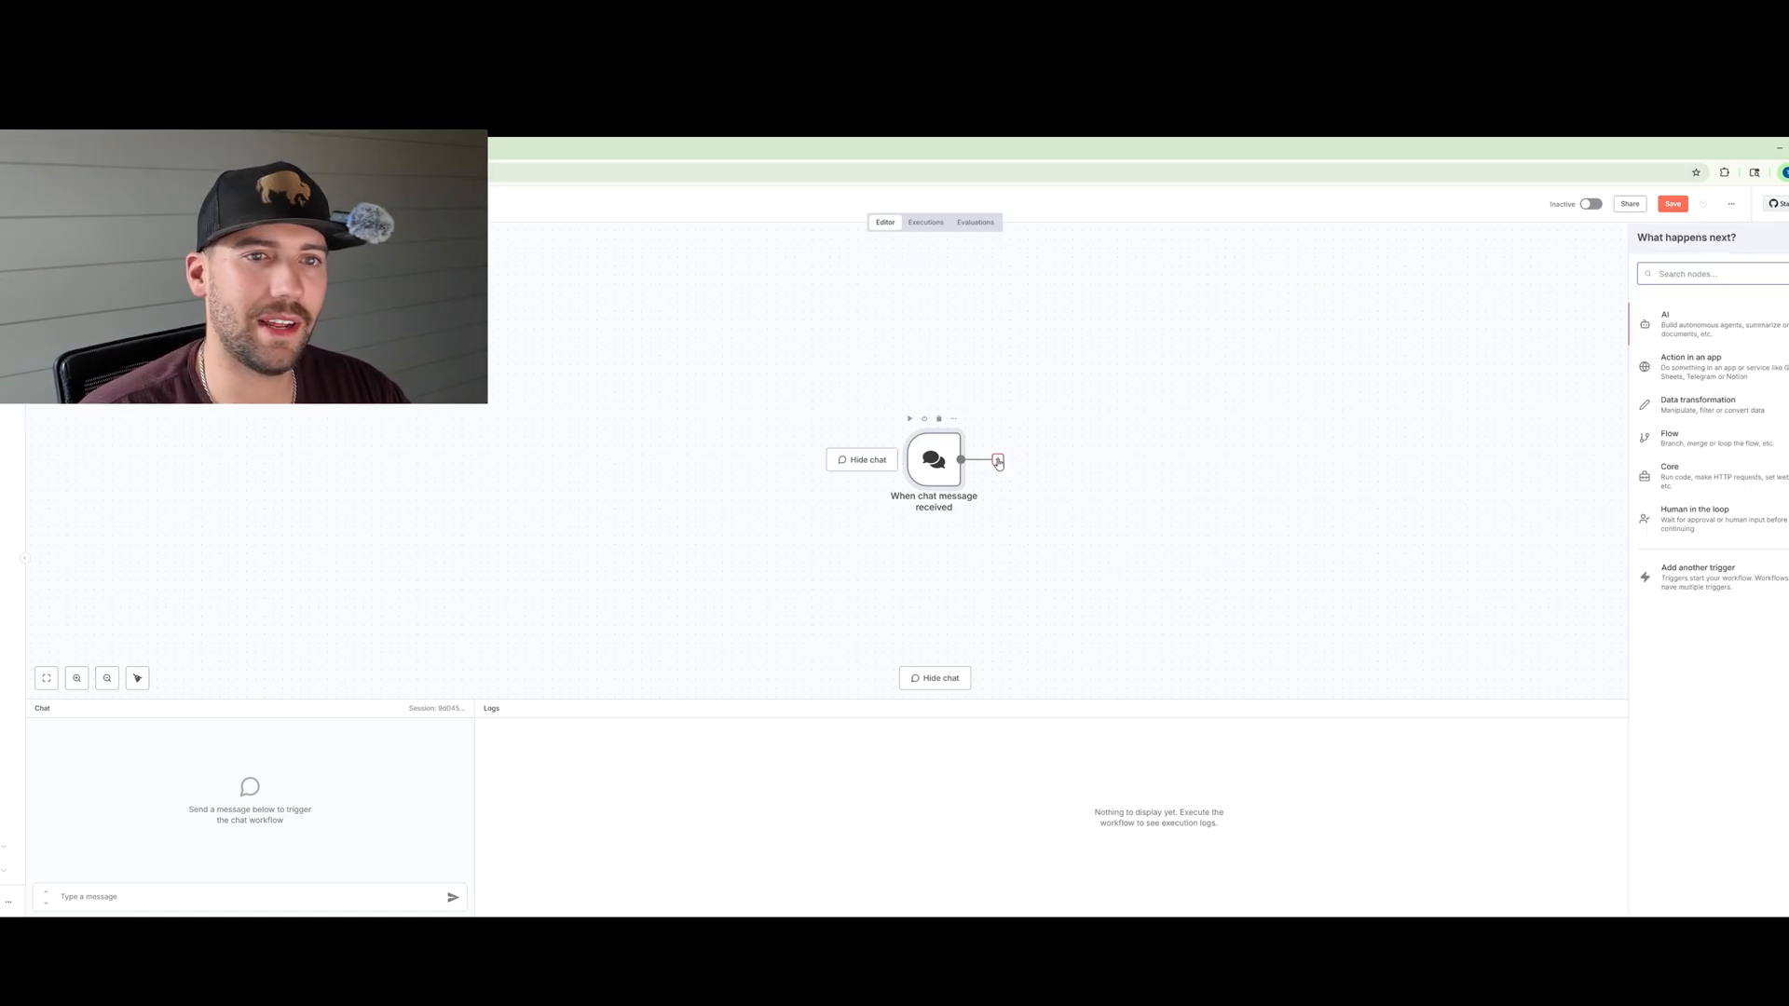
click(1760, 331)
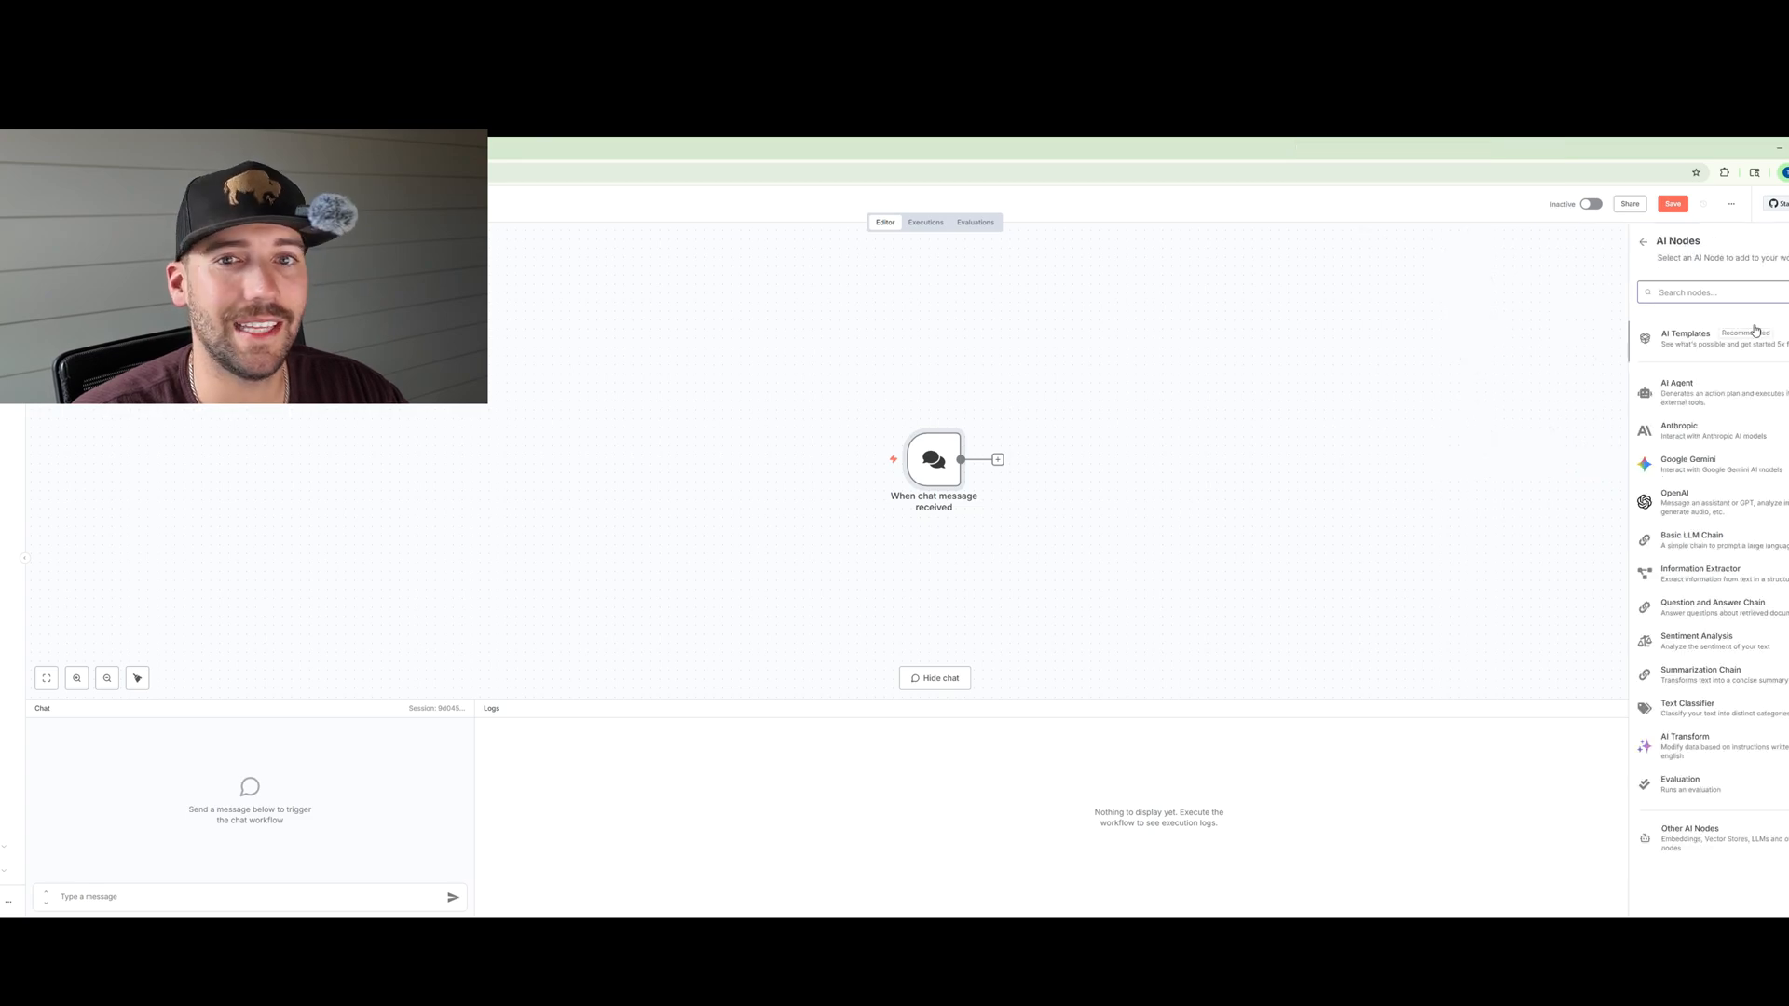
click(1712, 393)
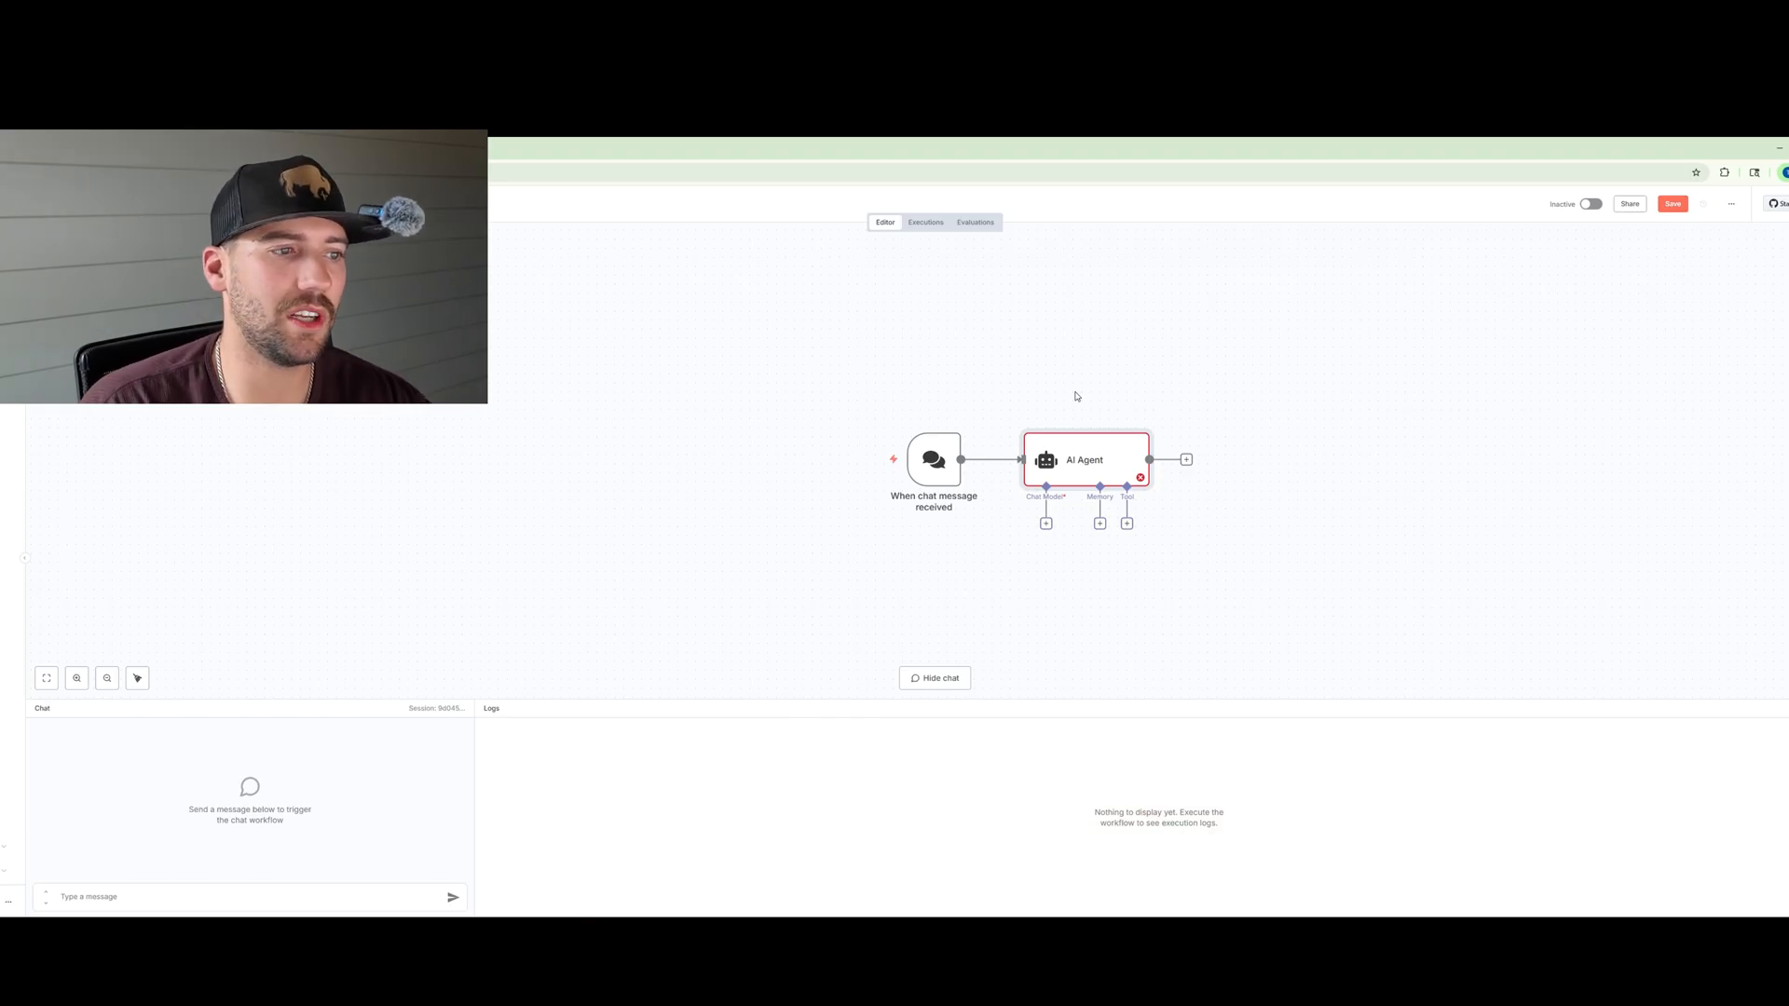
Step: Attach an xAI Grok Chat Model to the agent and select the grok-4-0709 model
click(1045, 526)
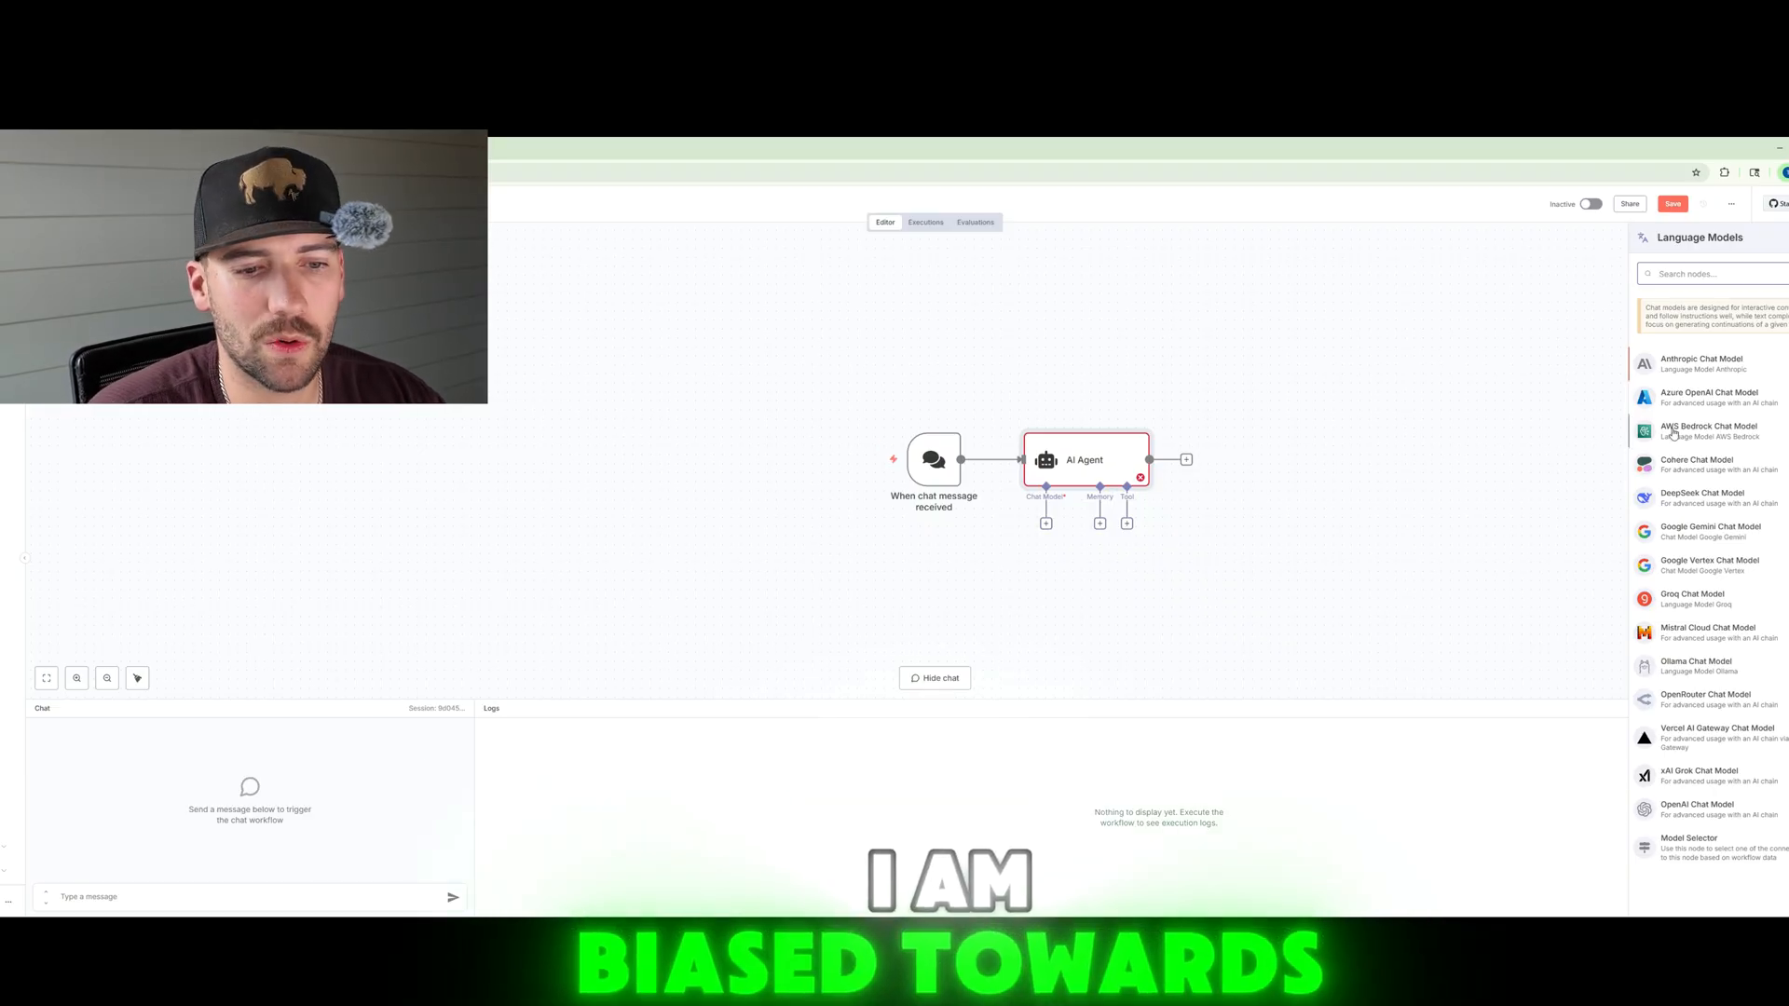
click(1683, 771)
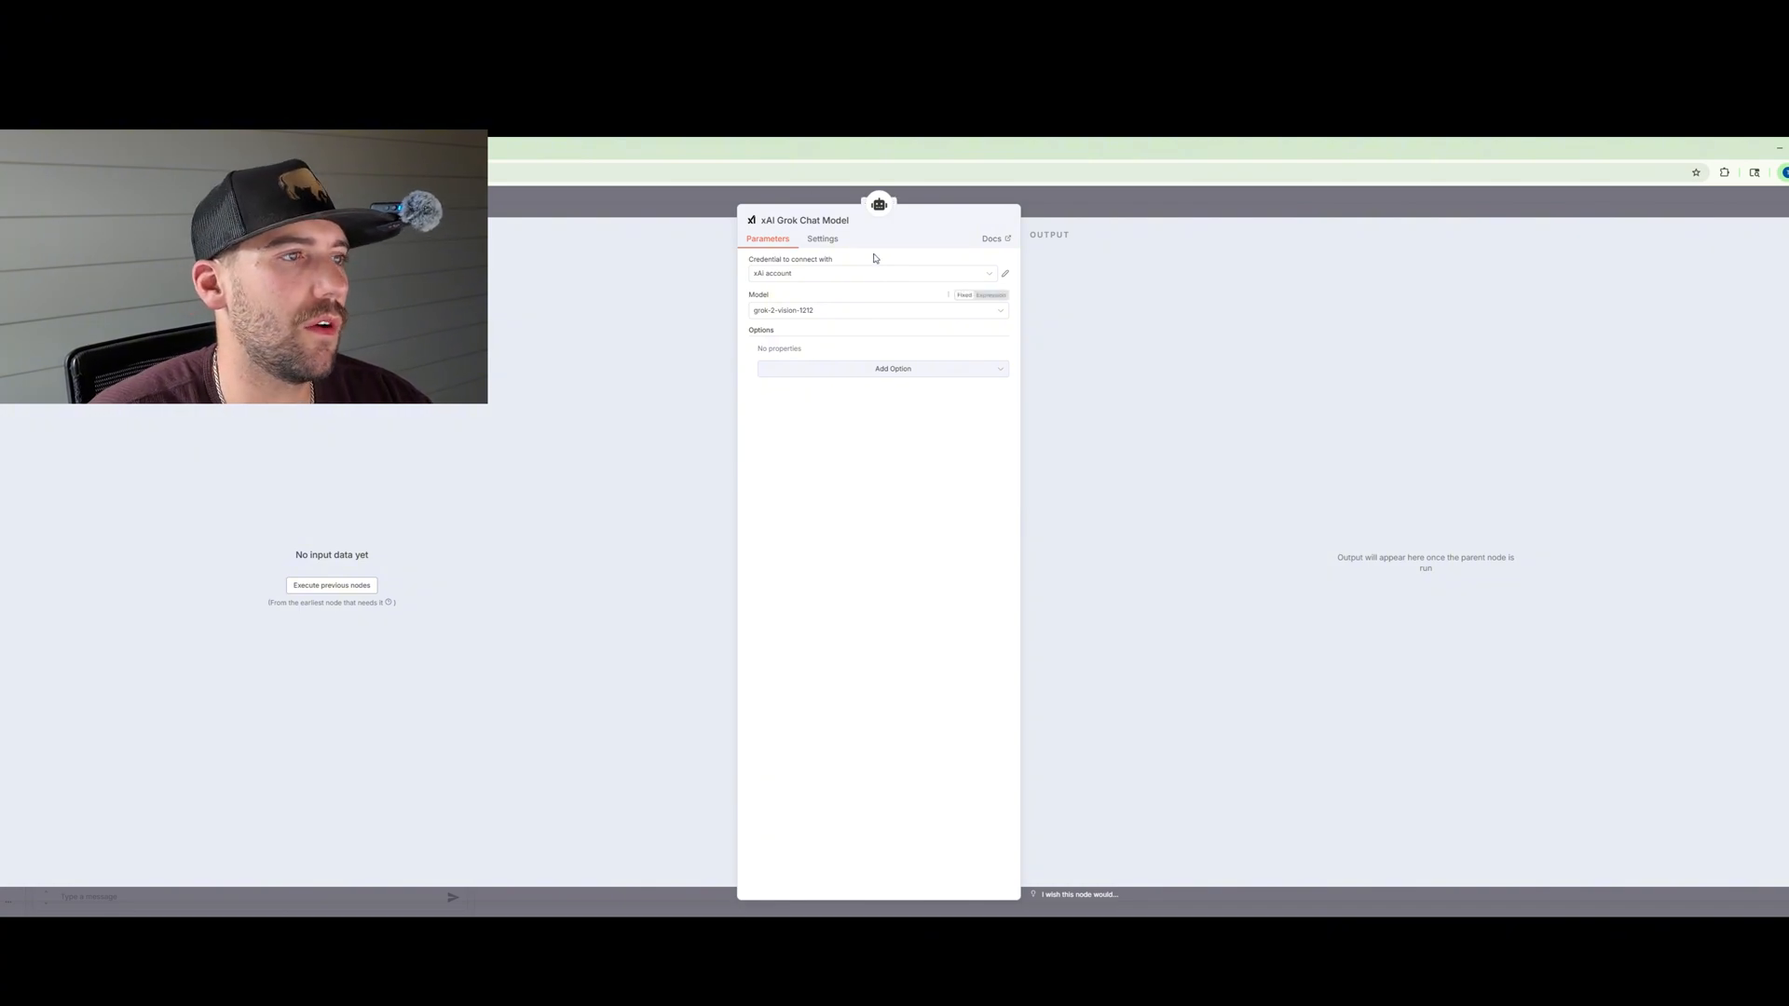
click(823, 313)
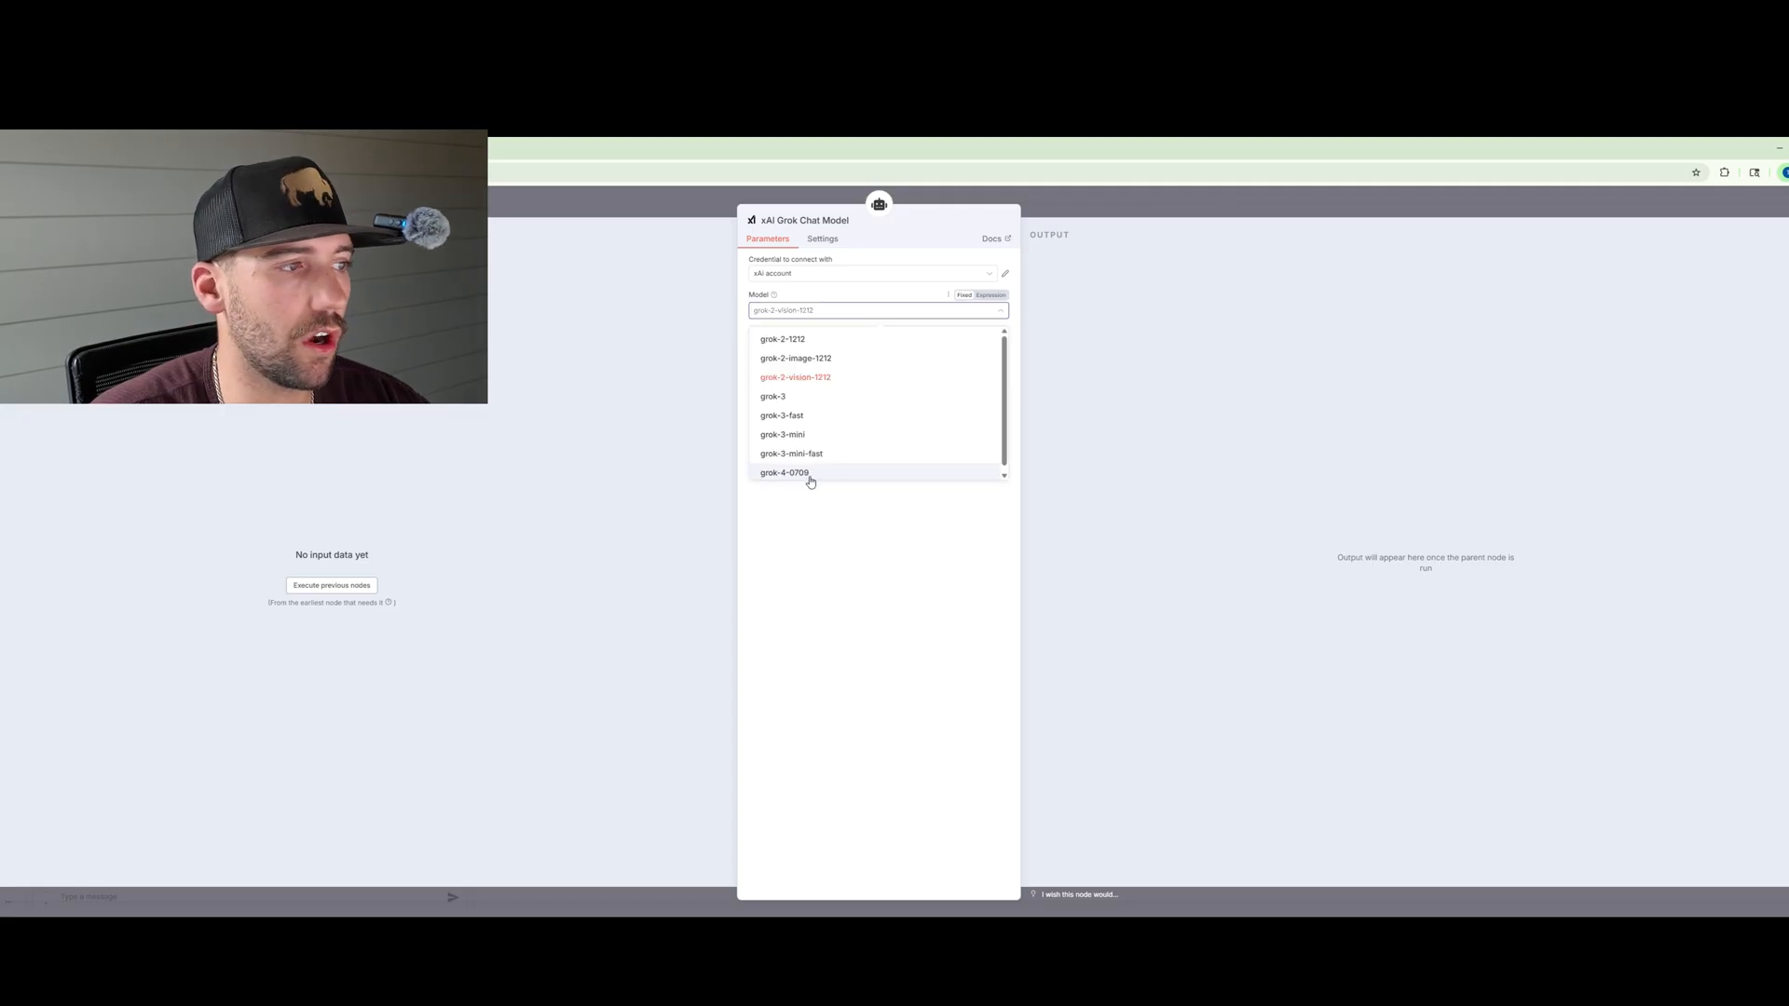
click(810, 477)
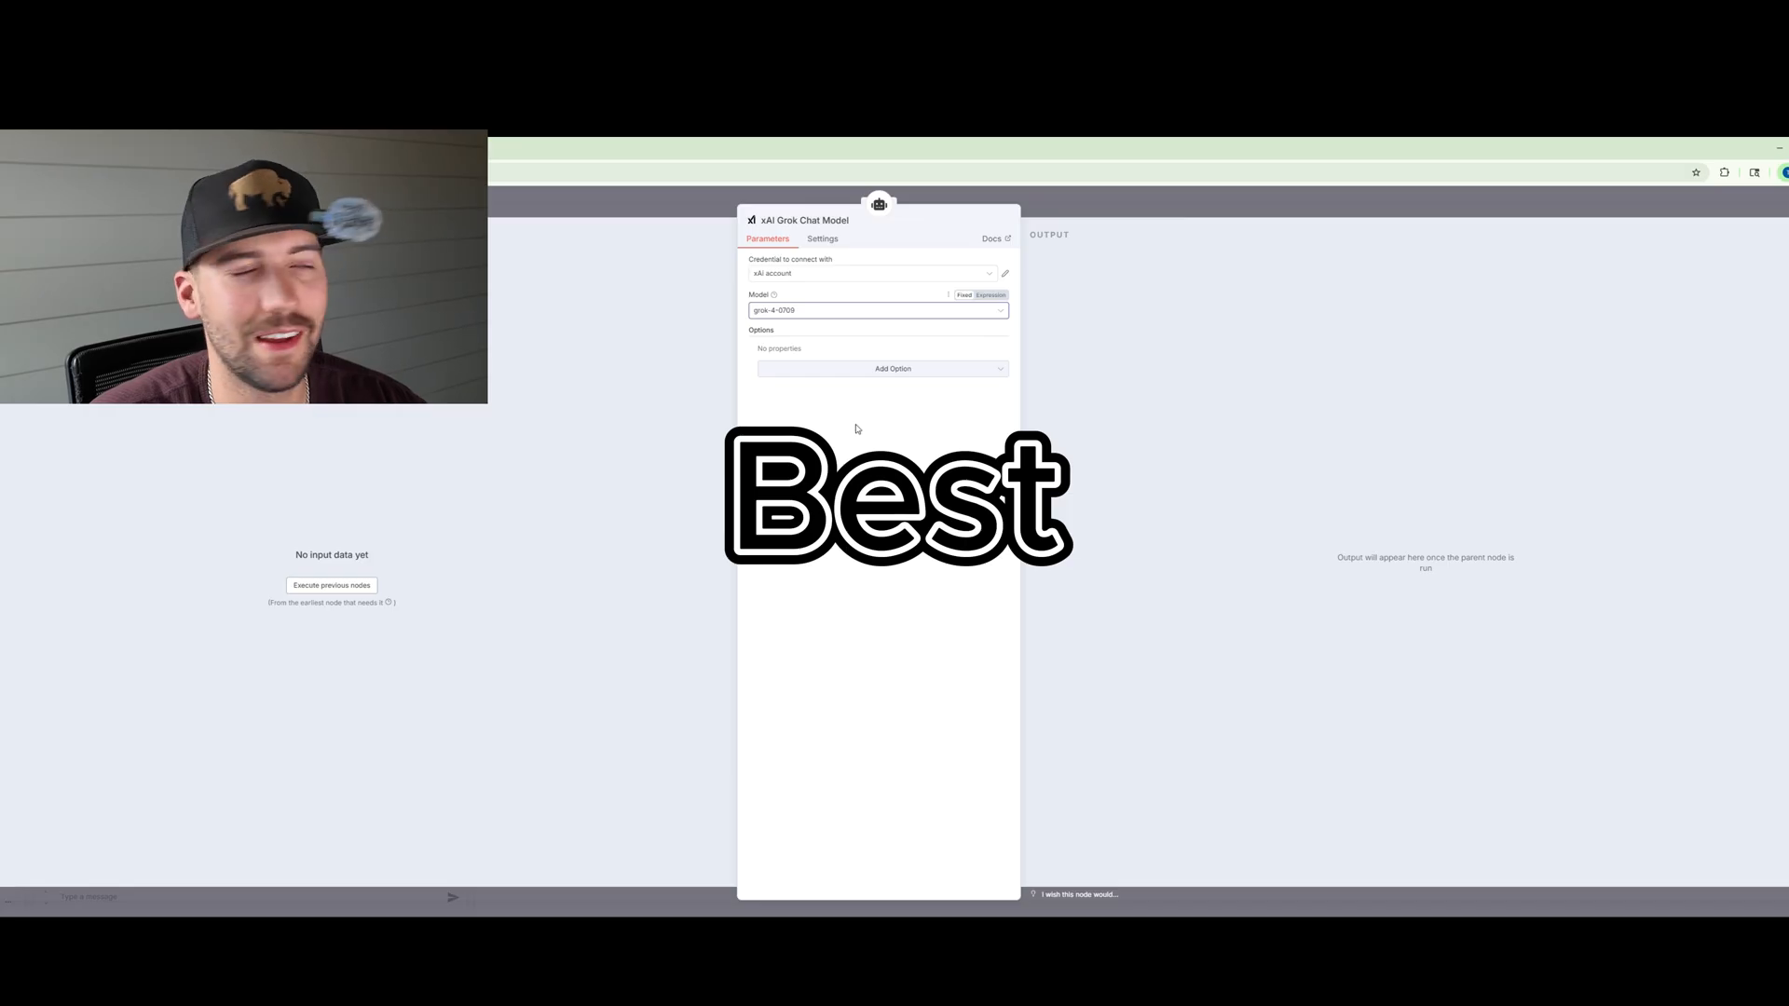
Step: Add a Timeout option to the Grok model and set it to 500000
click(871, 370)
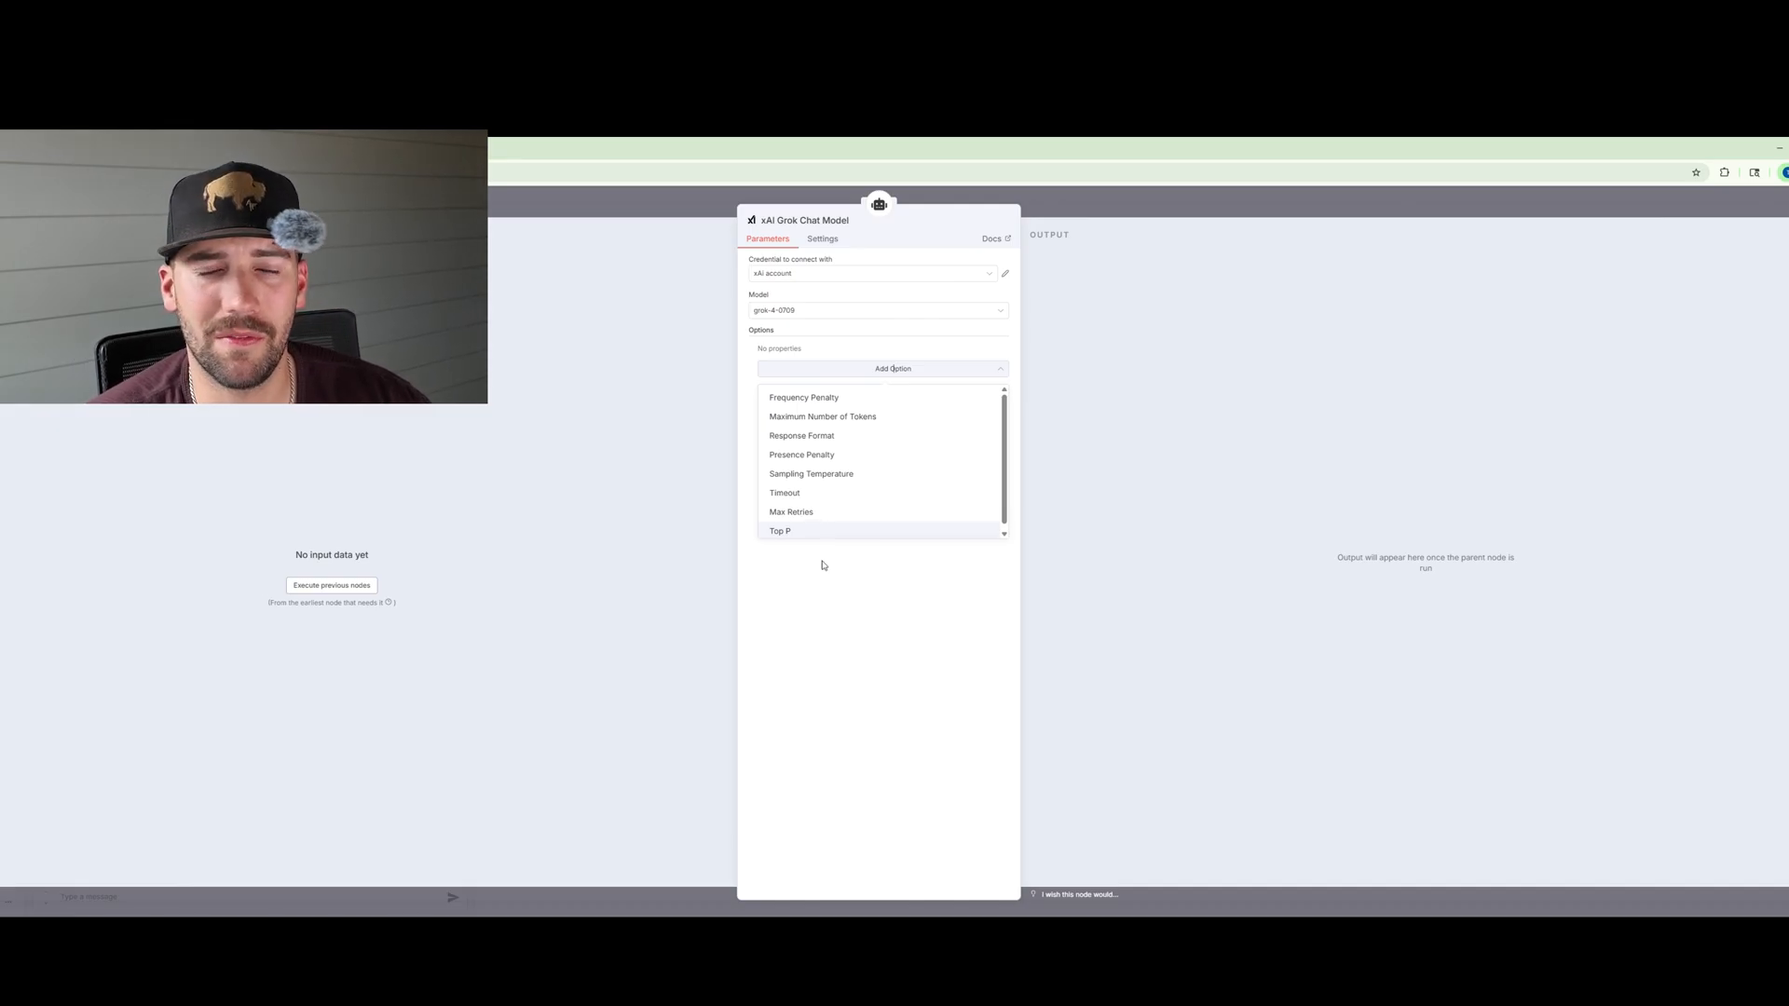
click(846, 494)
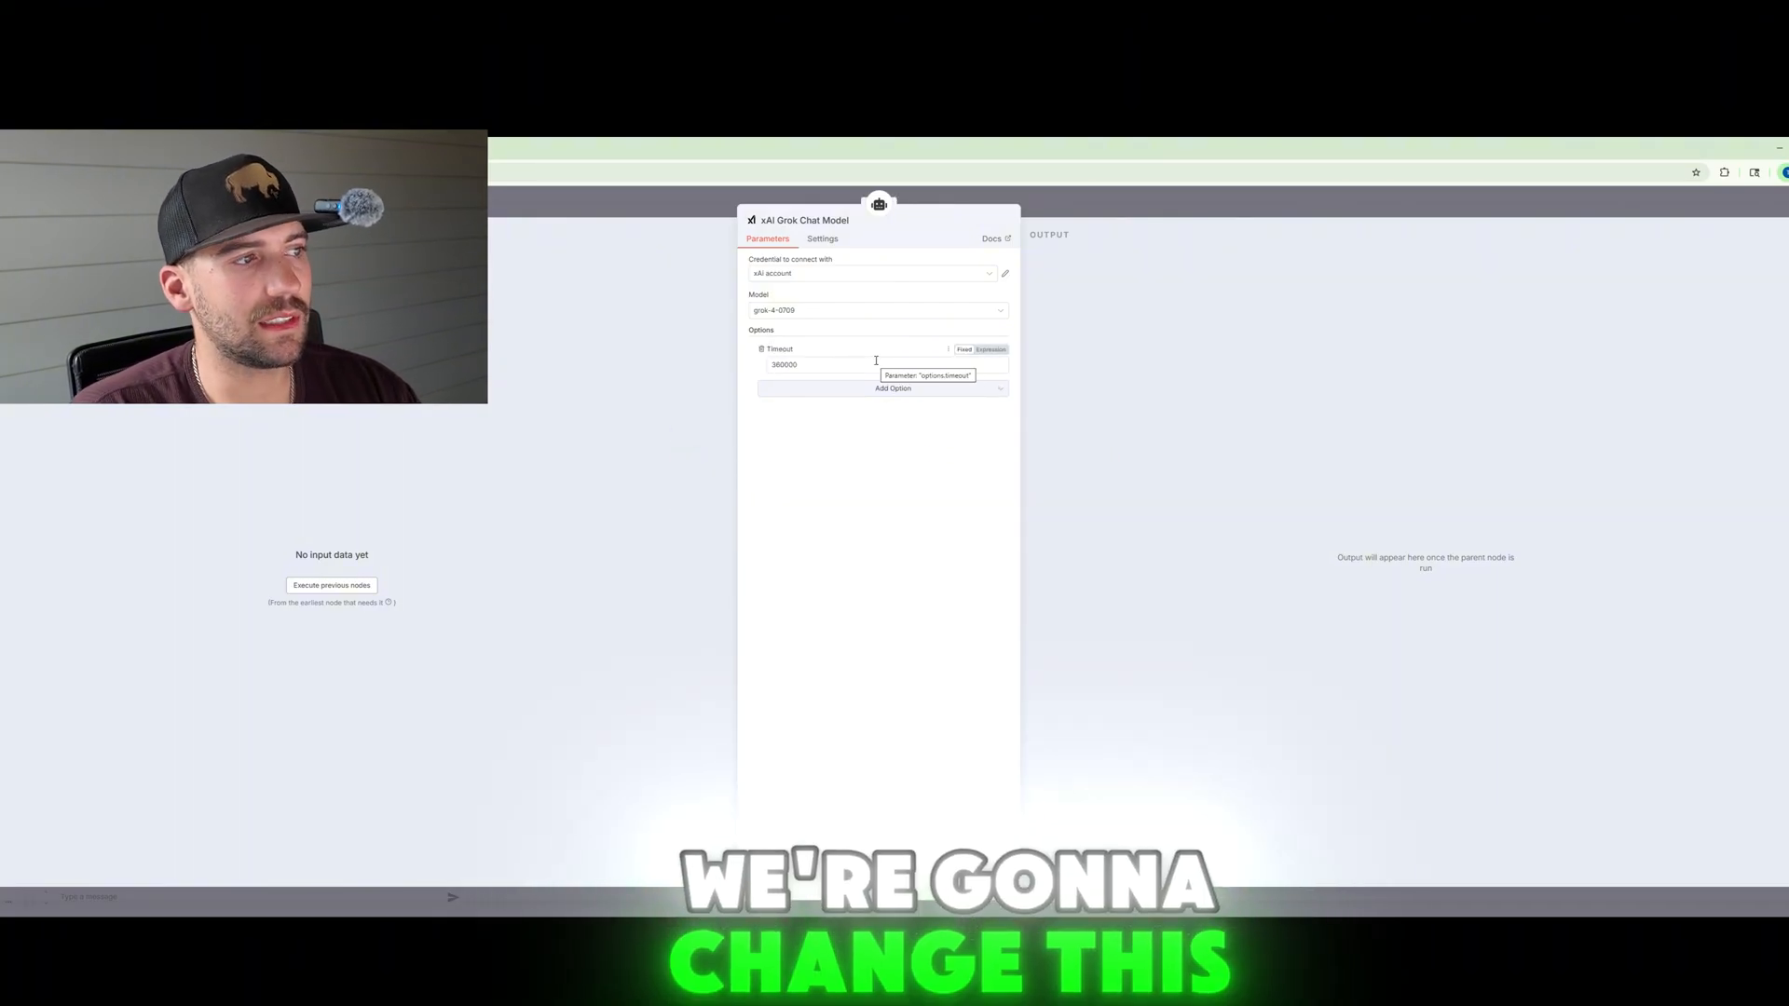
drag(875, 362, 675, 356)
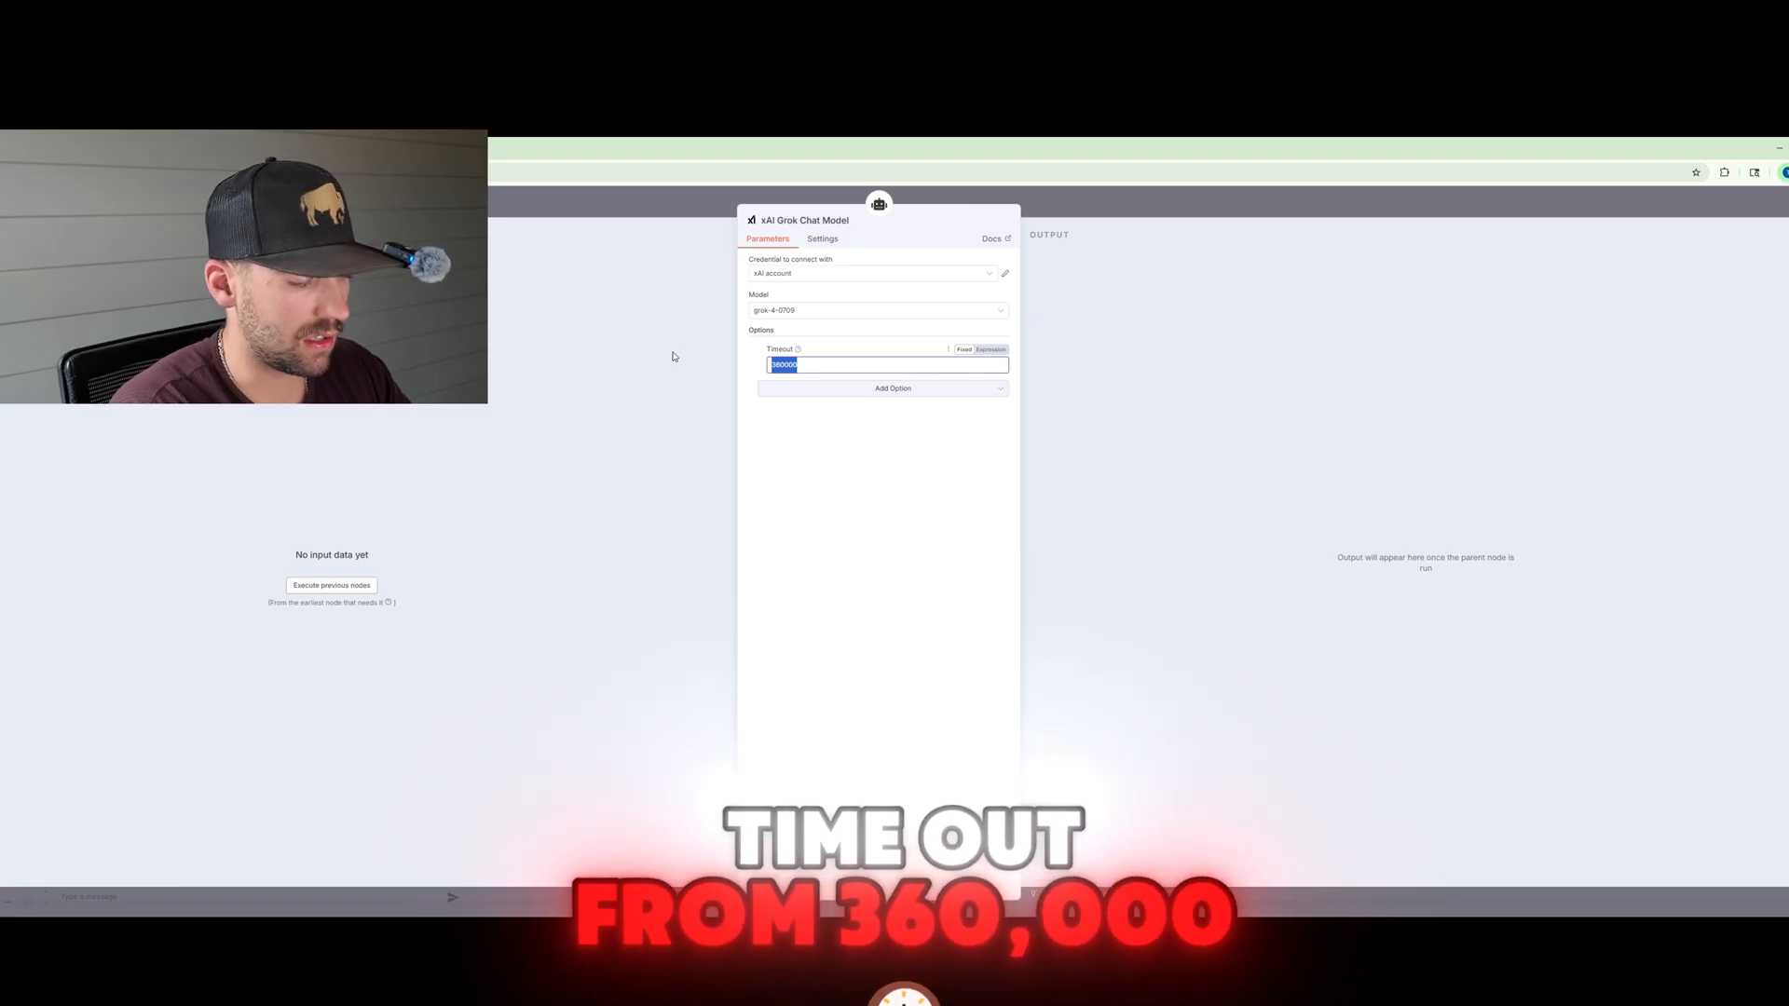
text(500000)
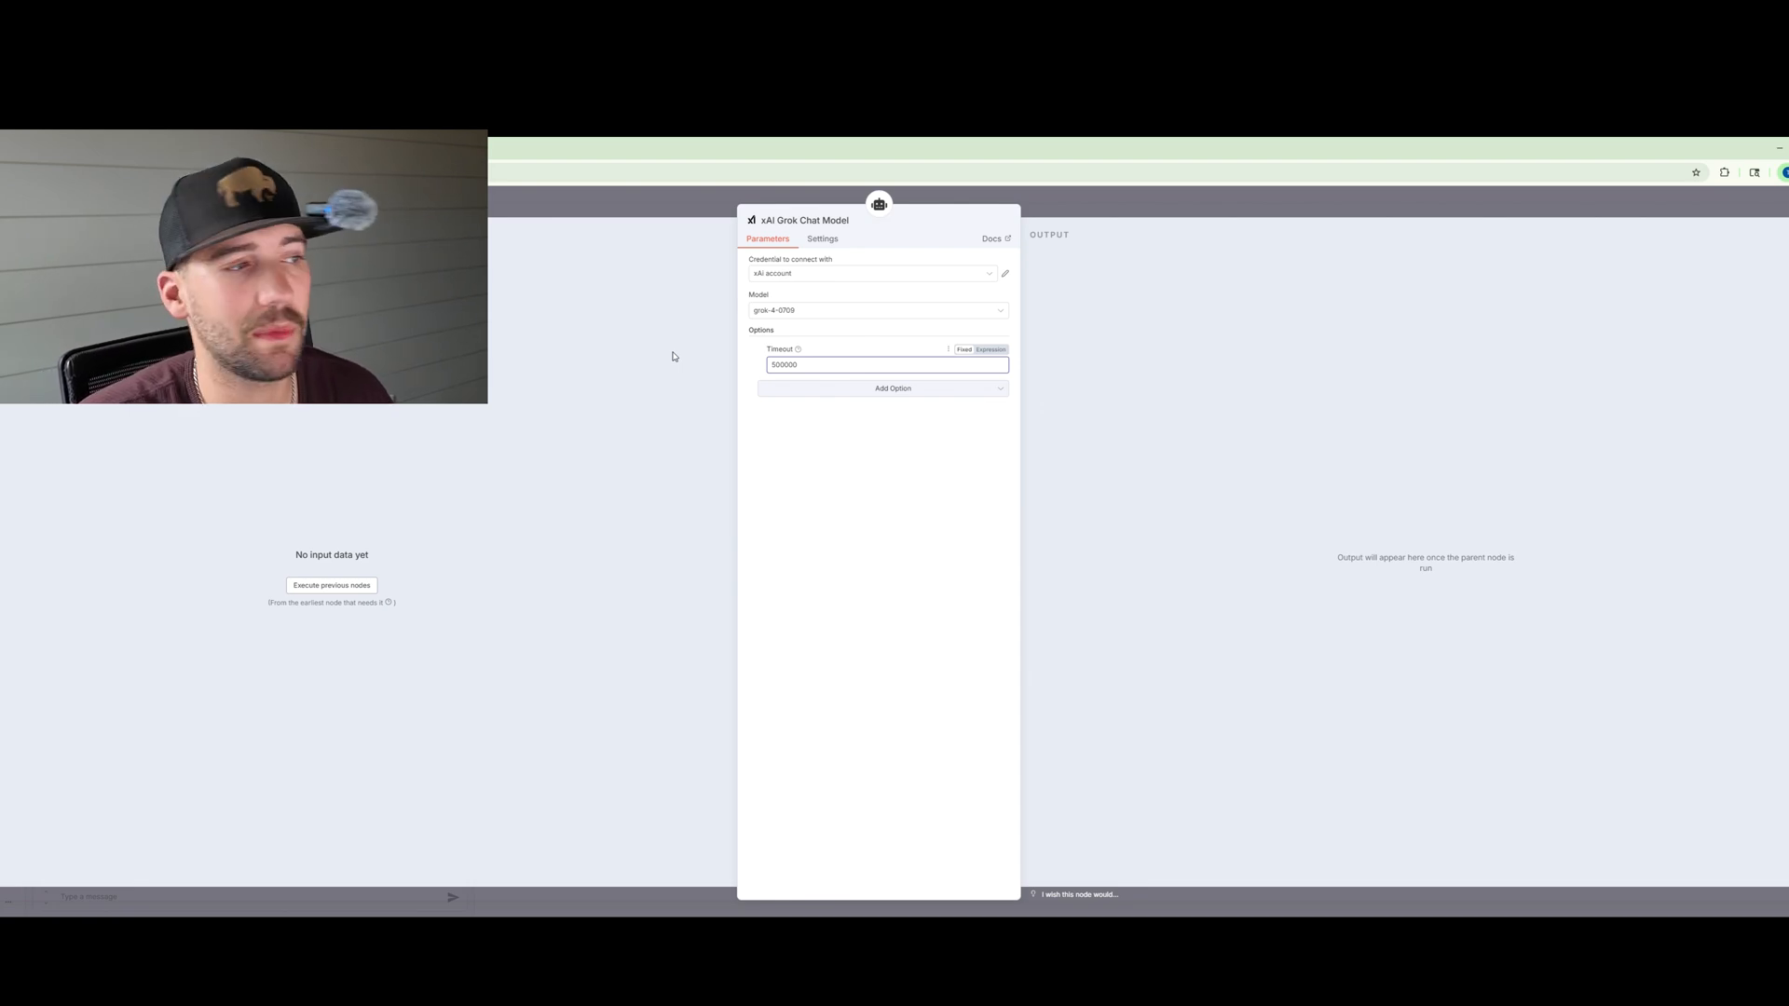
Step: Add a Sampling Temperature option set to 1 and close the Grok model settings
click(866, 391)
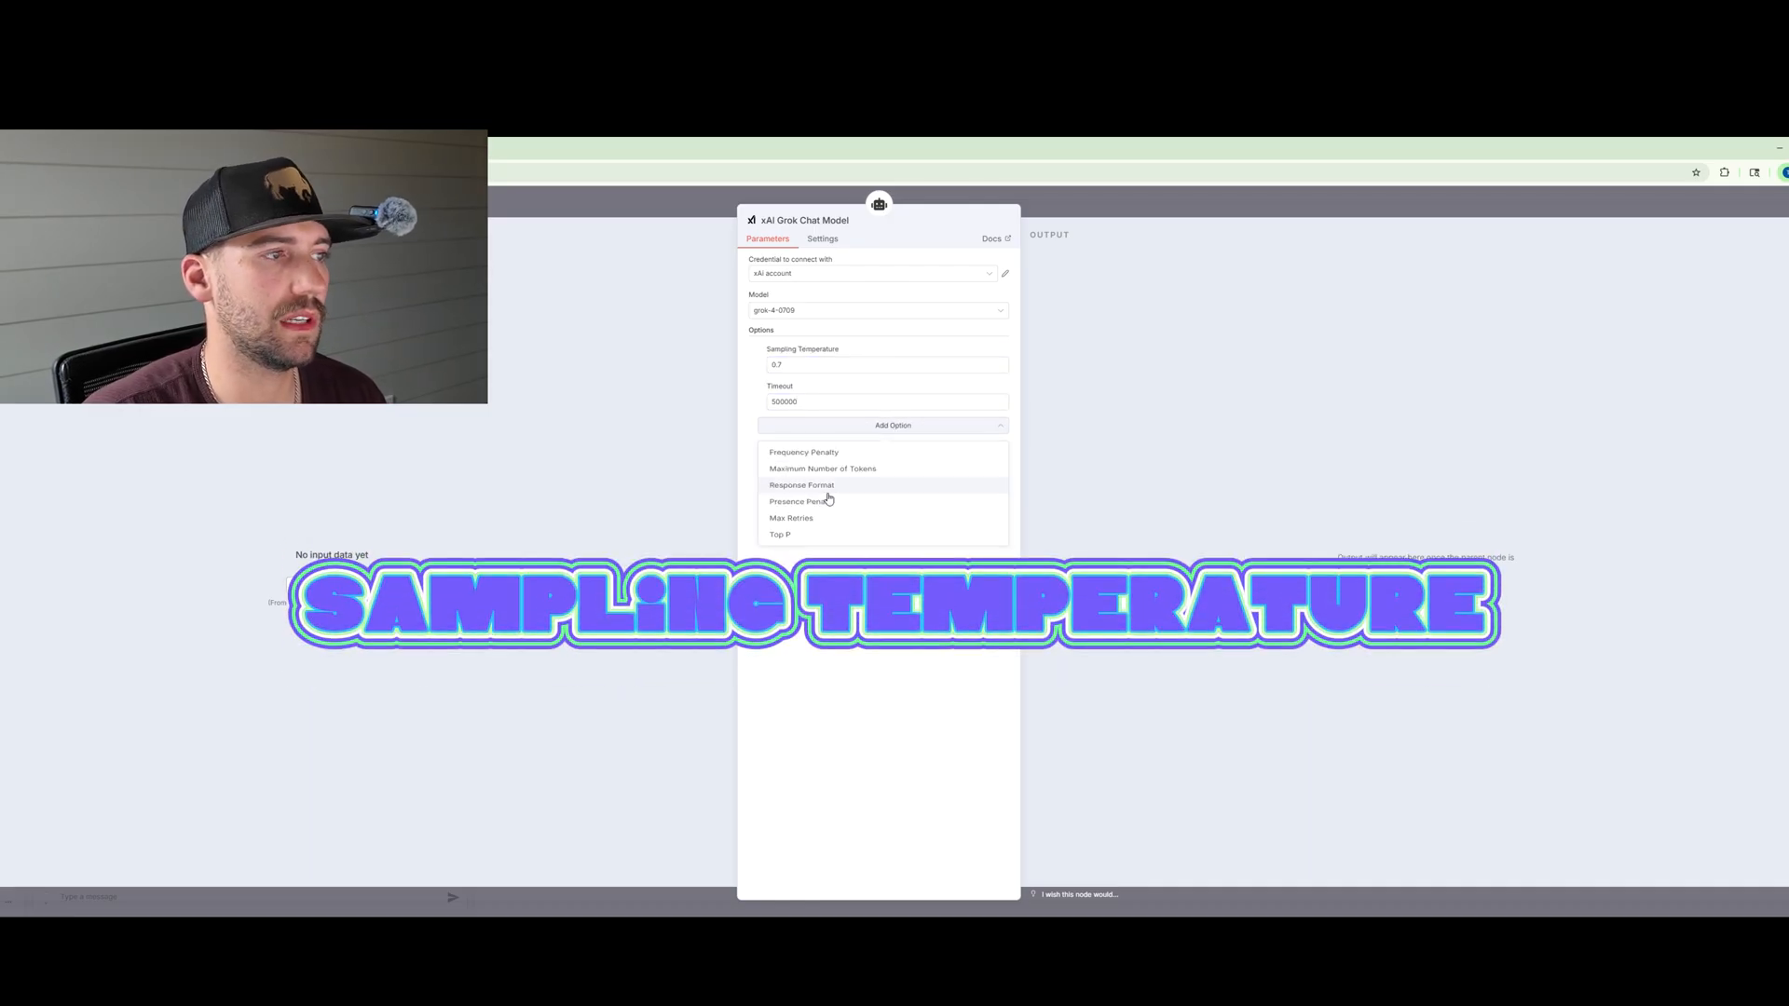
click(824, 494)
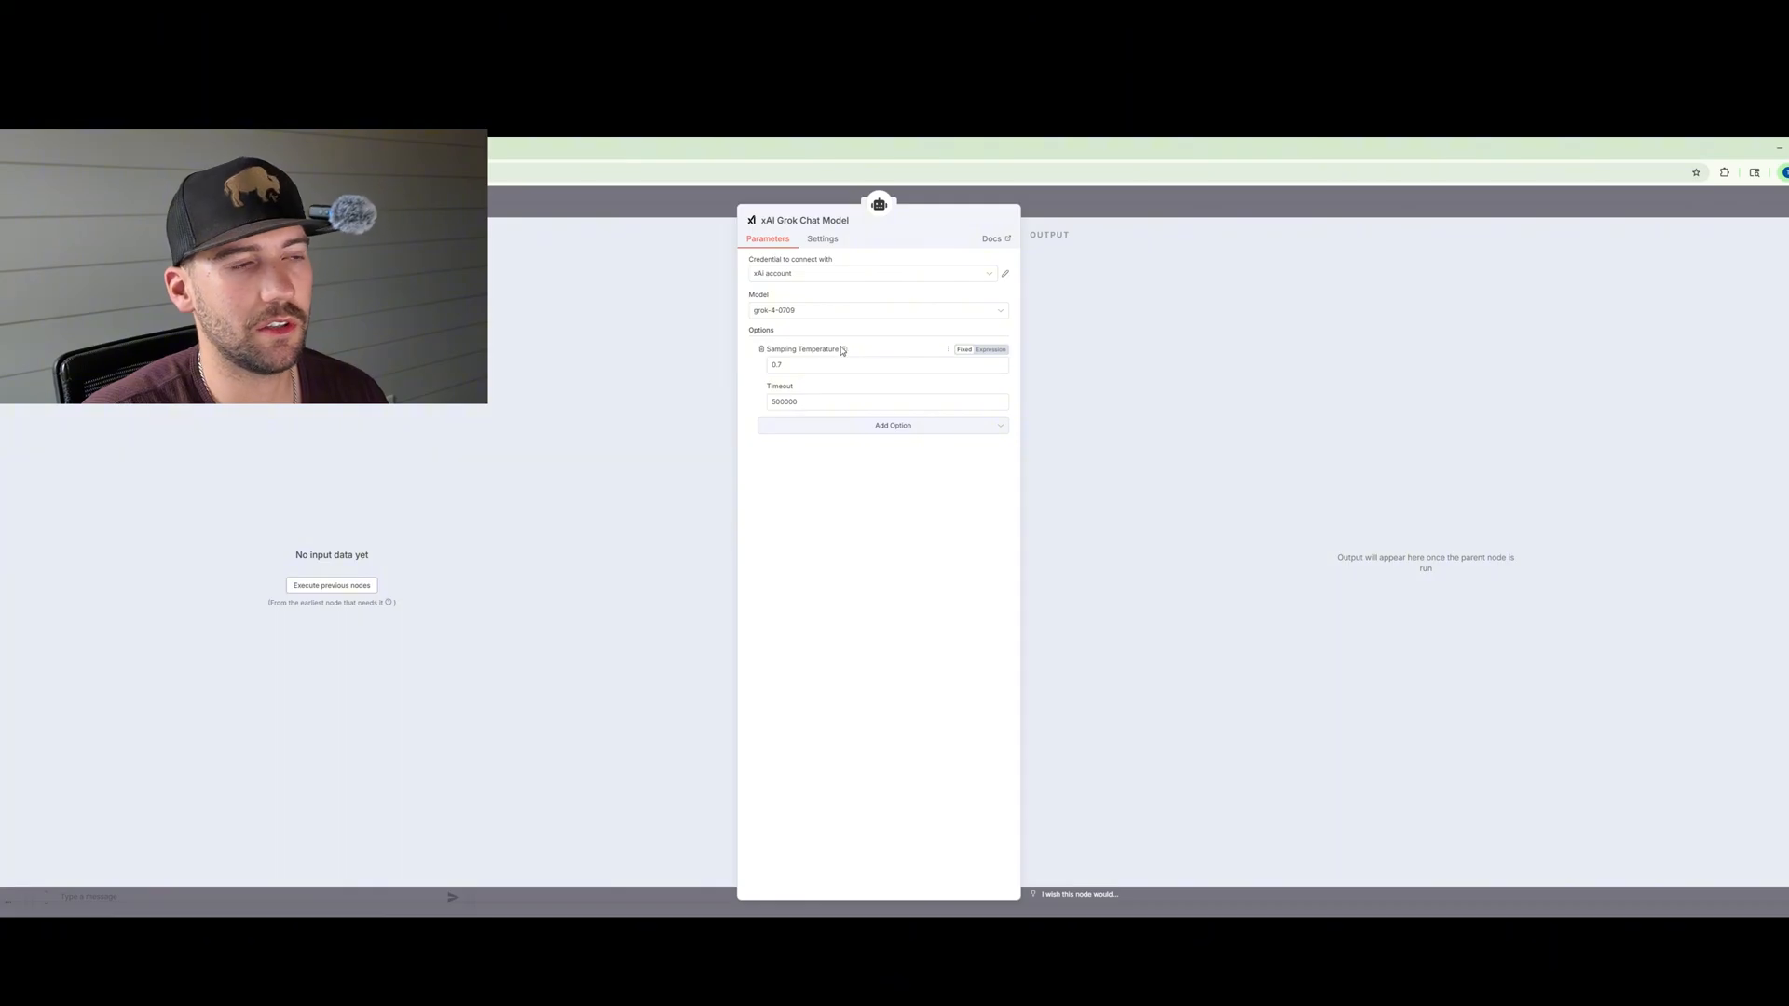
mouse_move(844, 350)
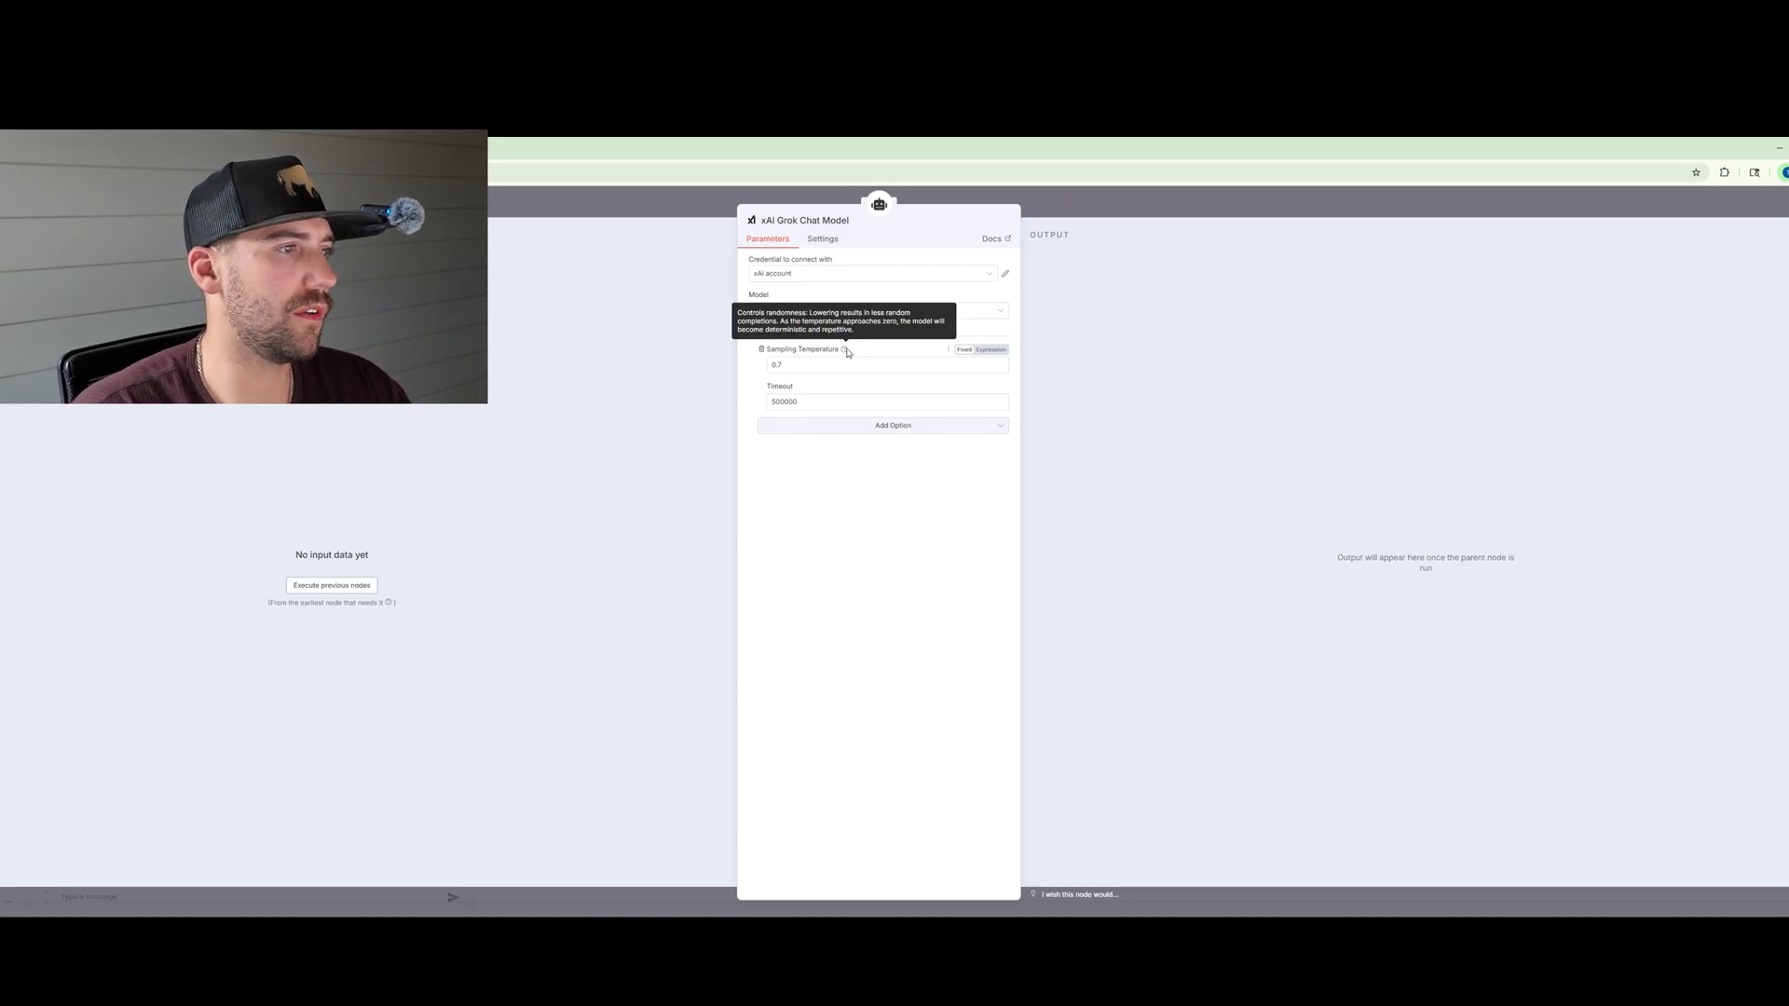
triple_click(833, 366)
text(1)
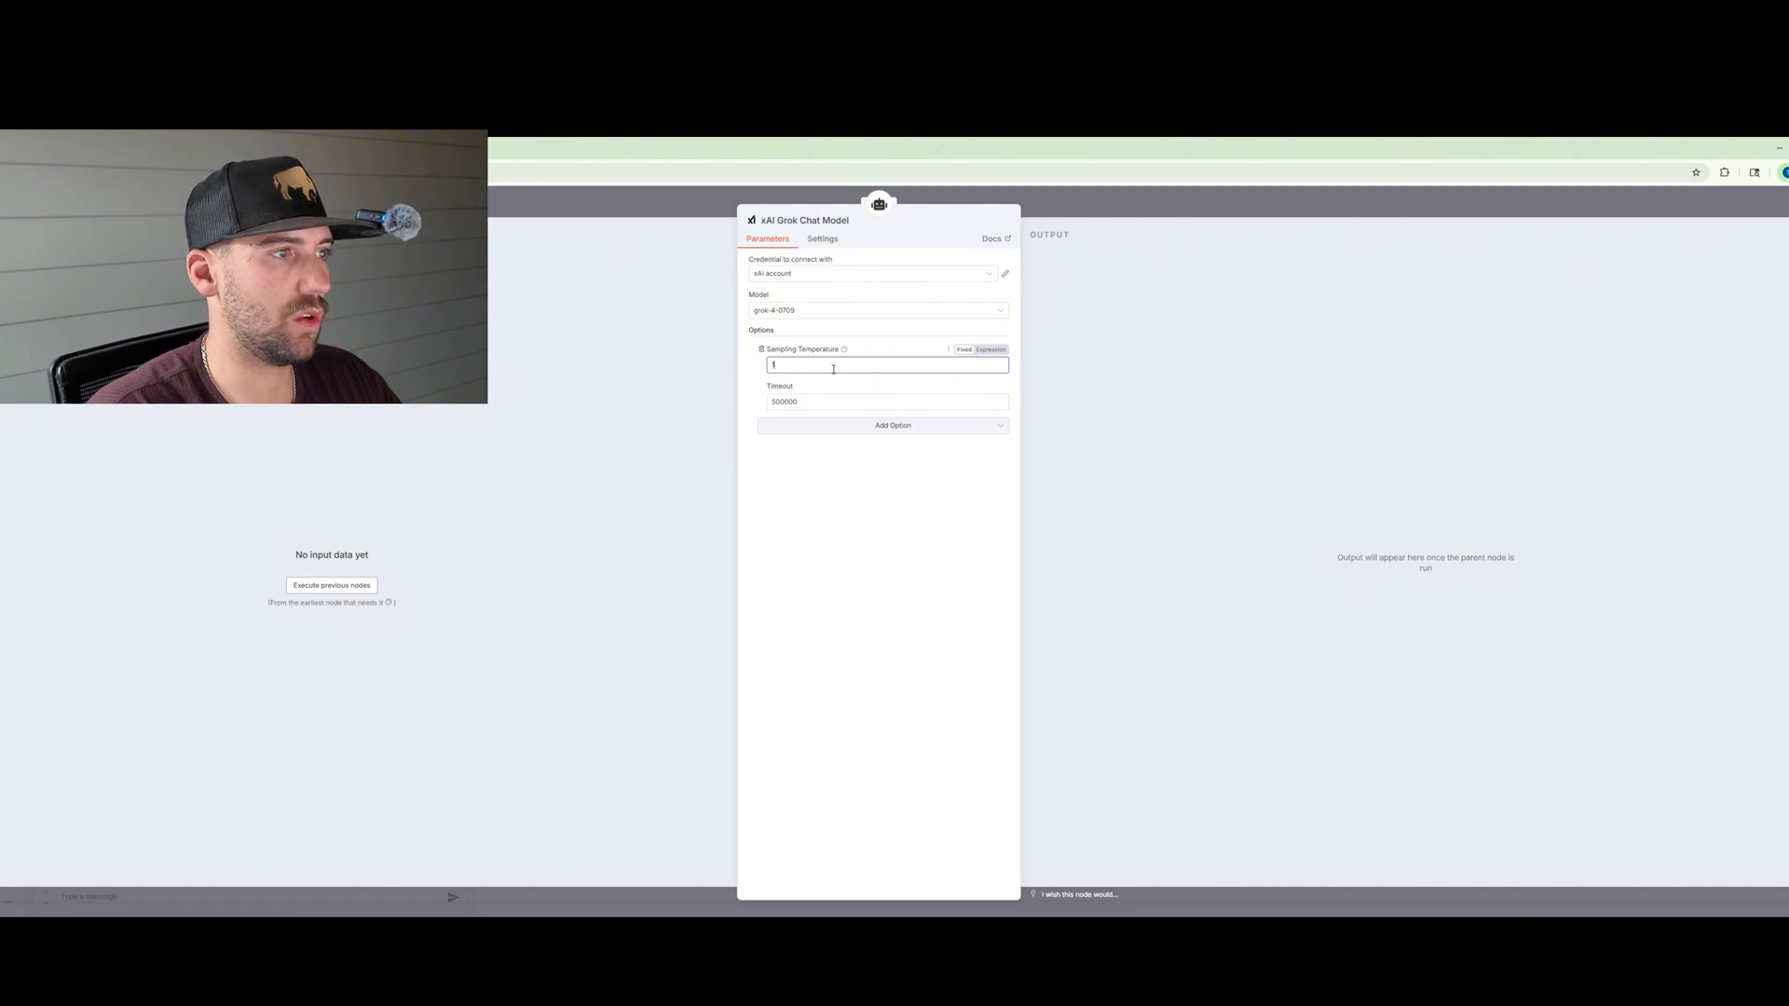
click(665, 196)
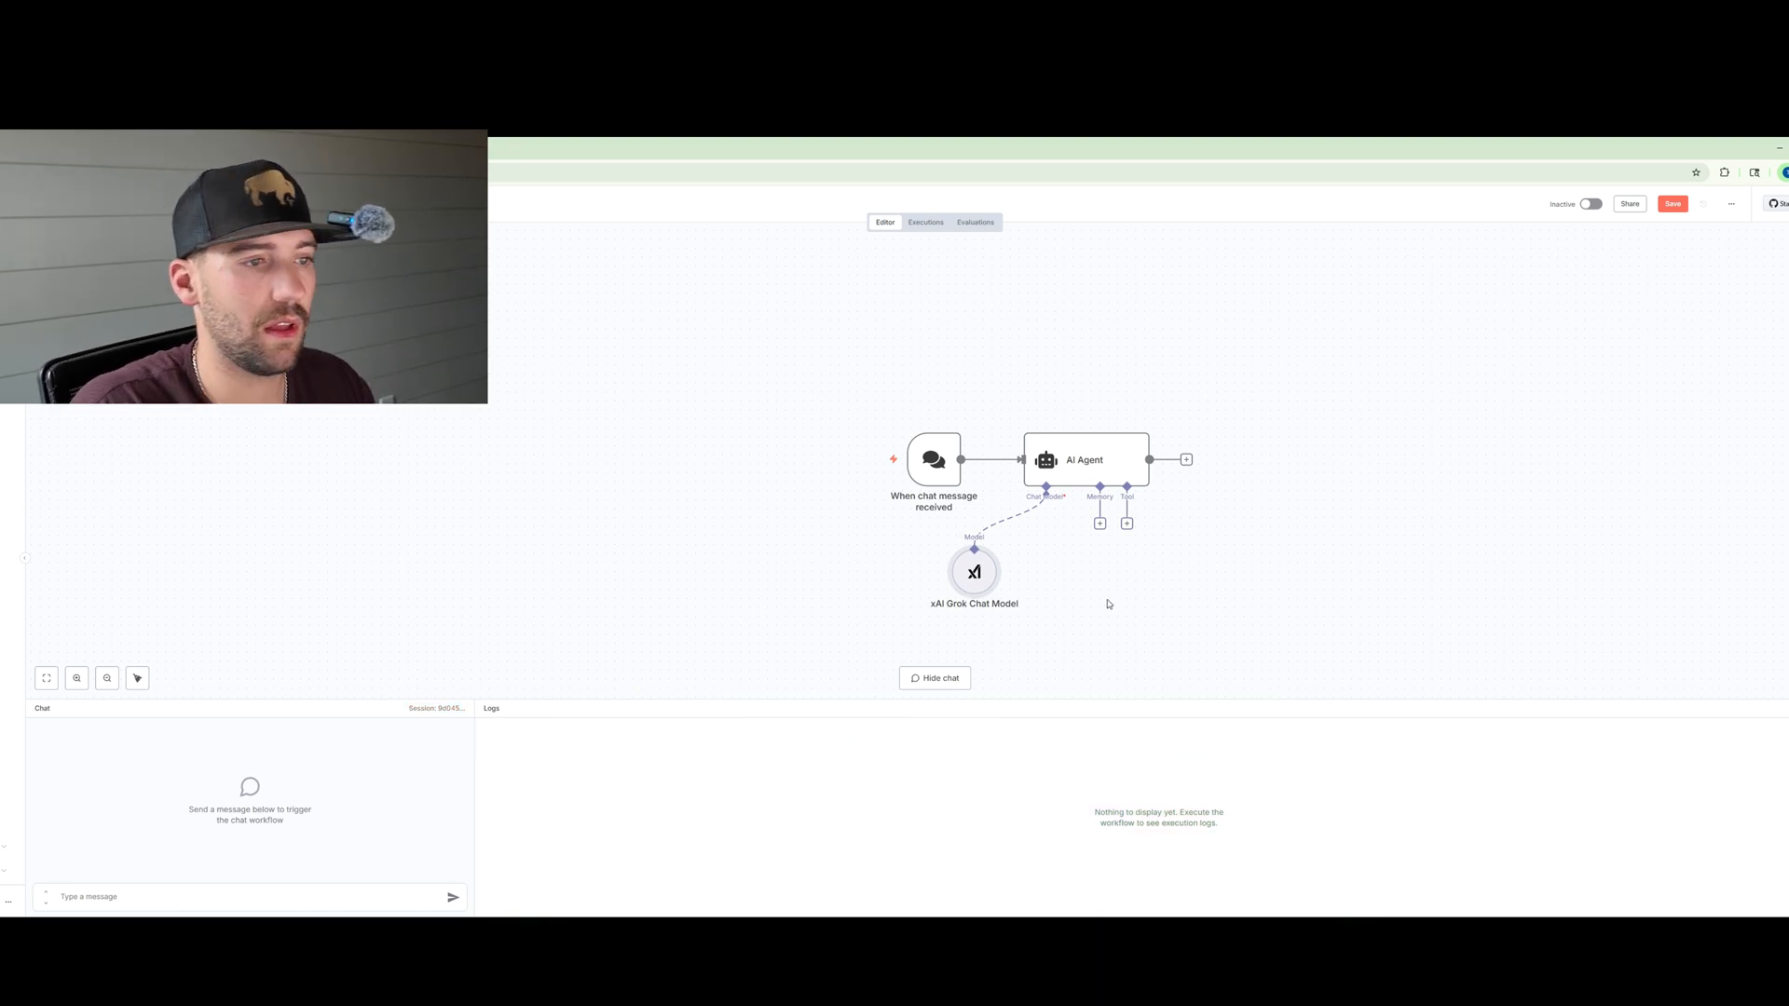
Step: Add a Google Sheets Tool to the agent's tools and choose the Google Sheets account credential
click(1127, 524)
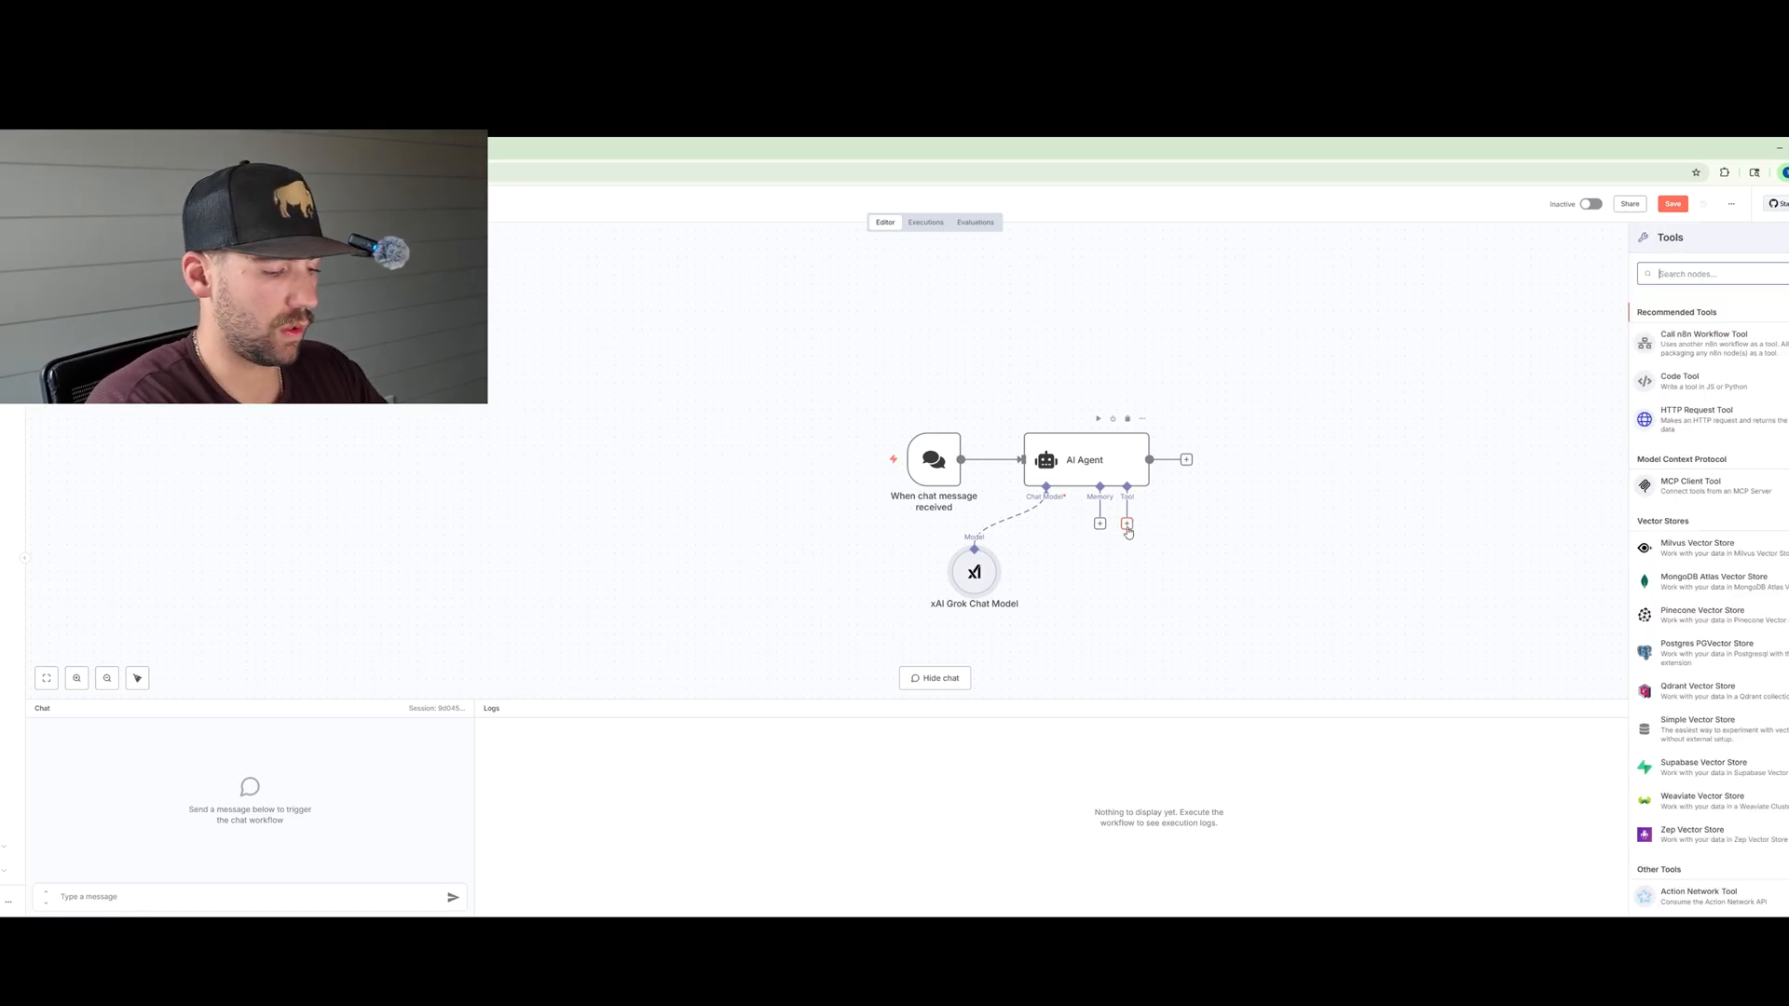
text(google shee)
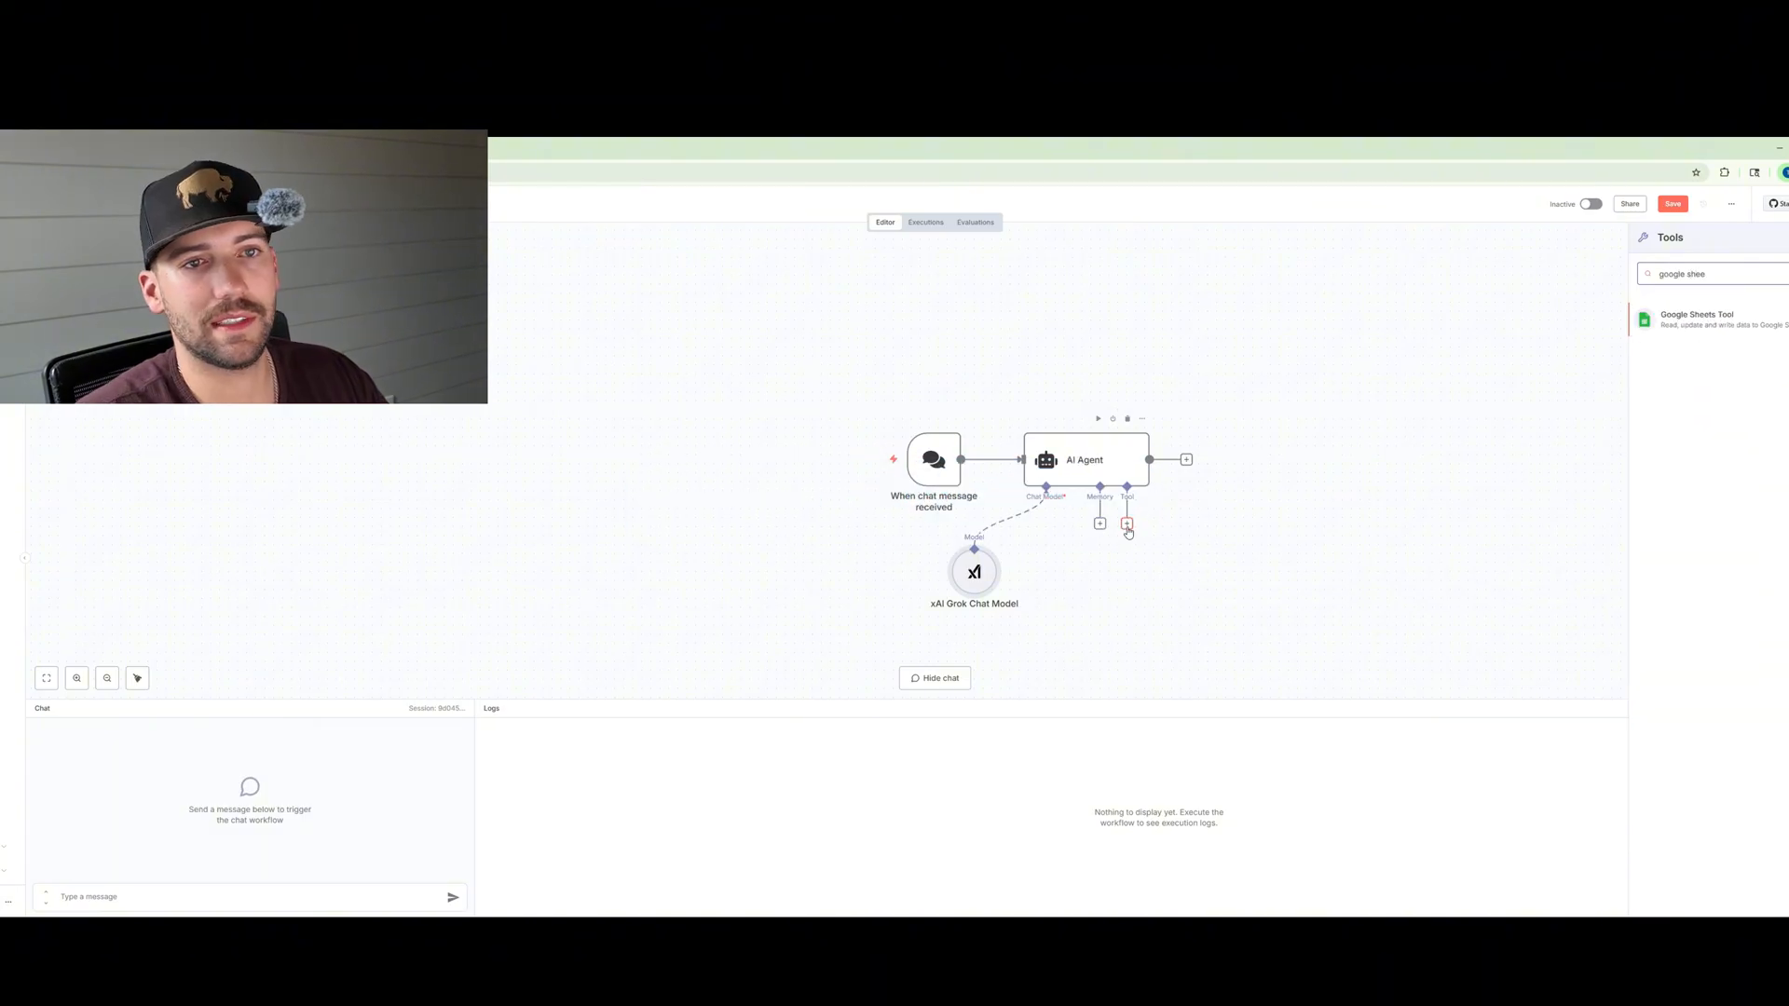
click(1696, 321)
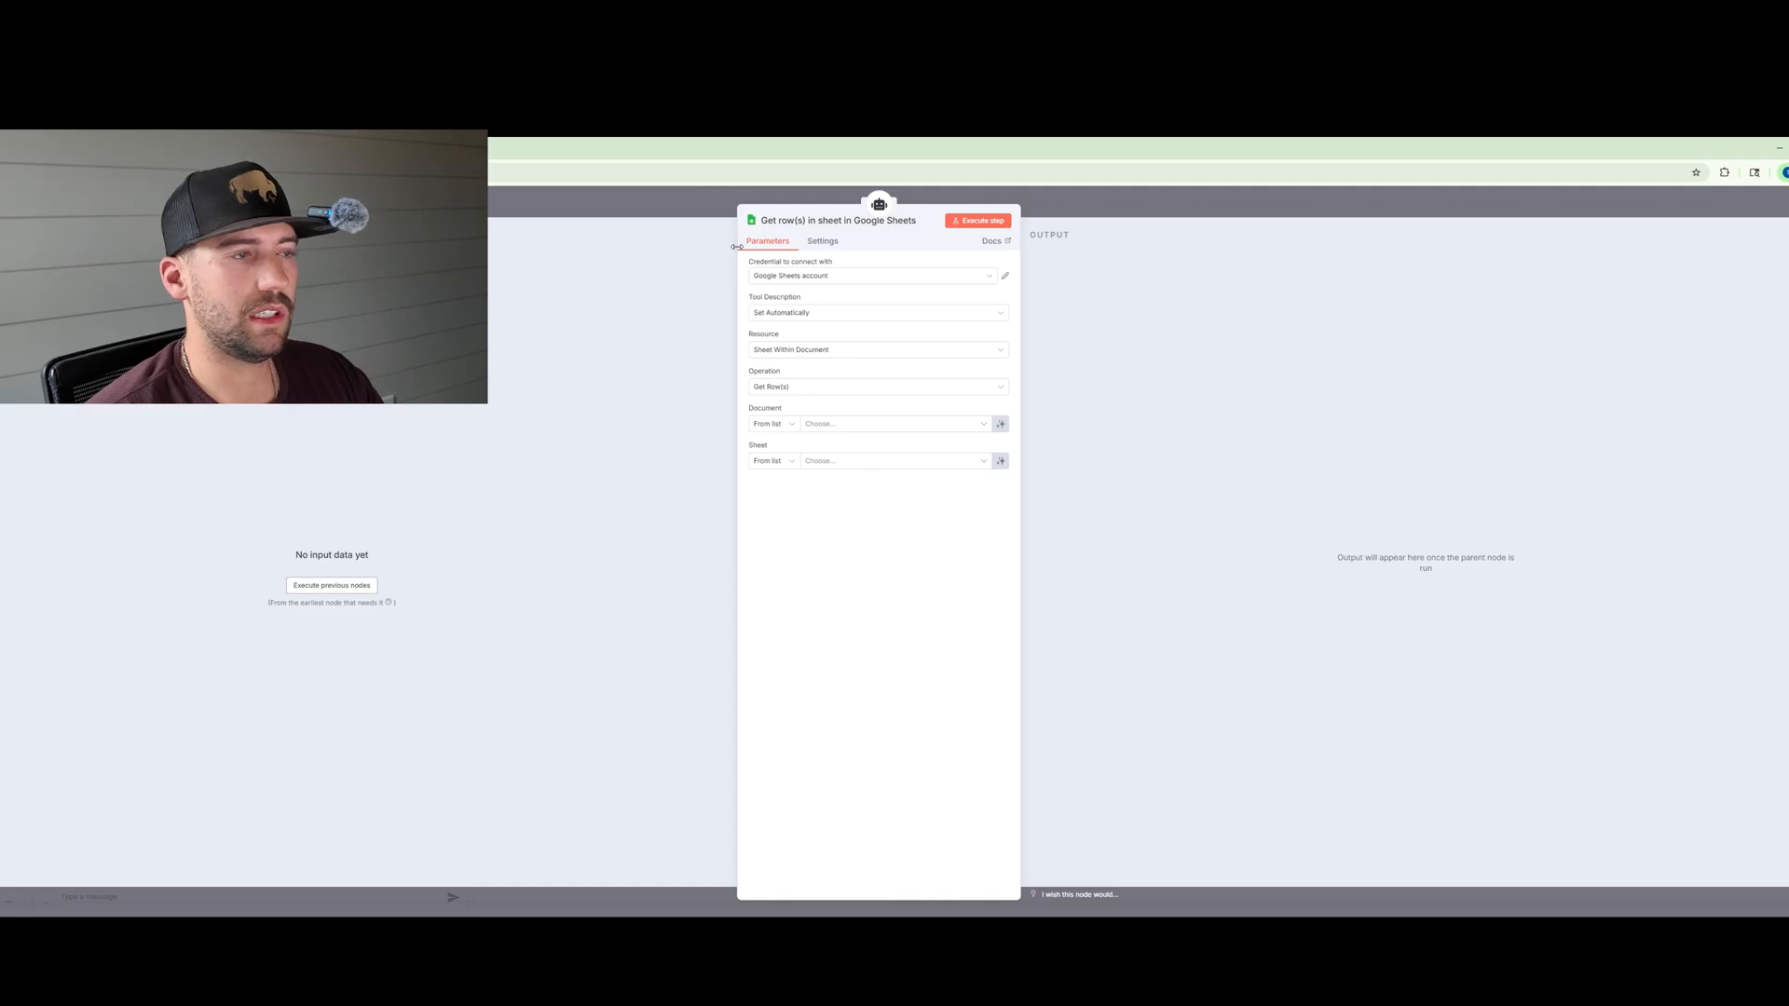
click(813, 274)
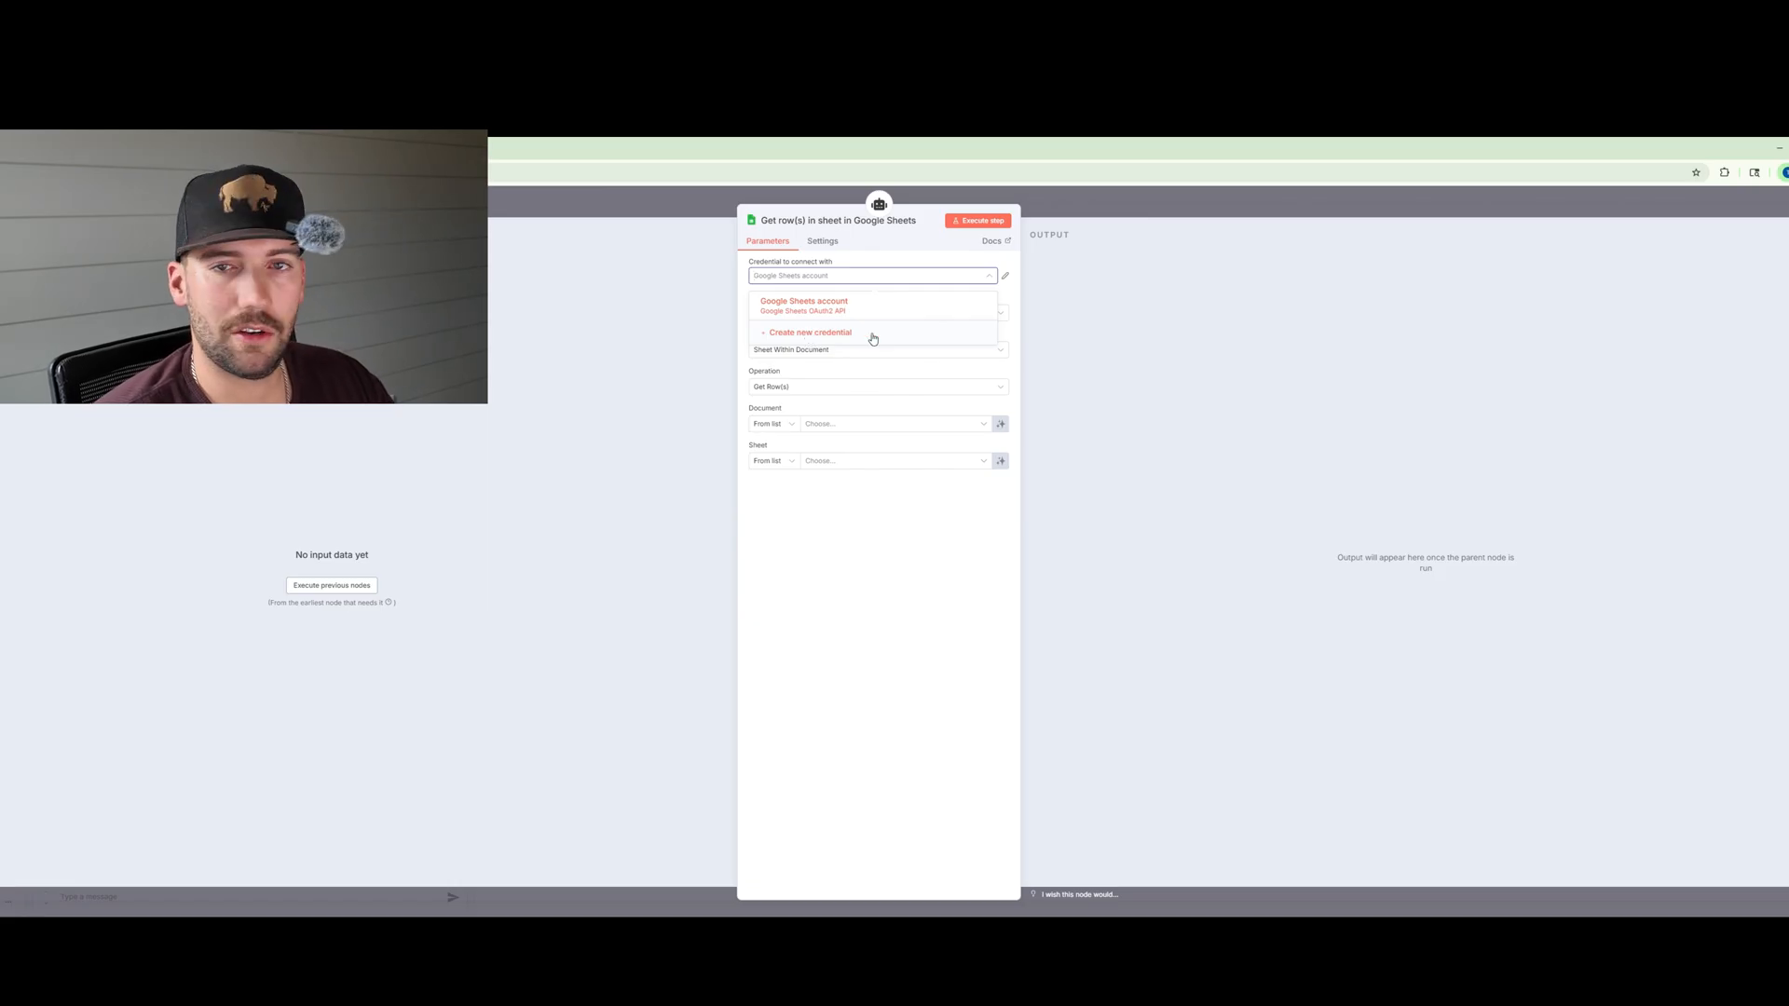
click(741, 293)
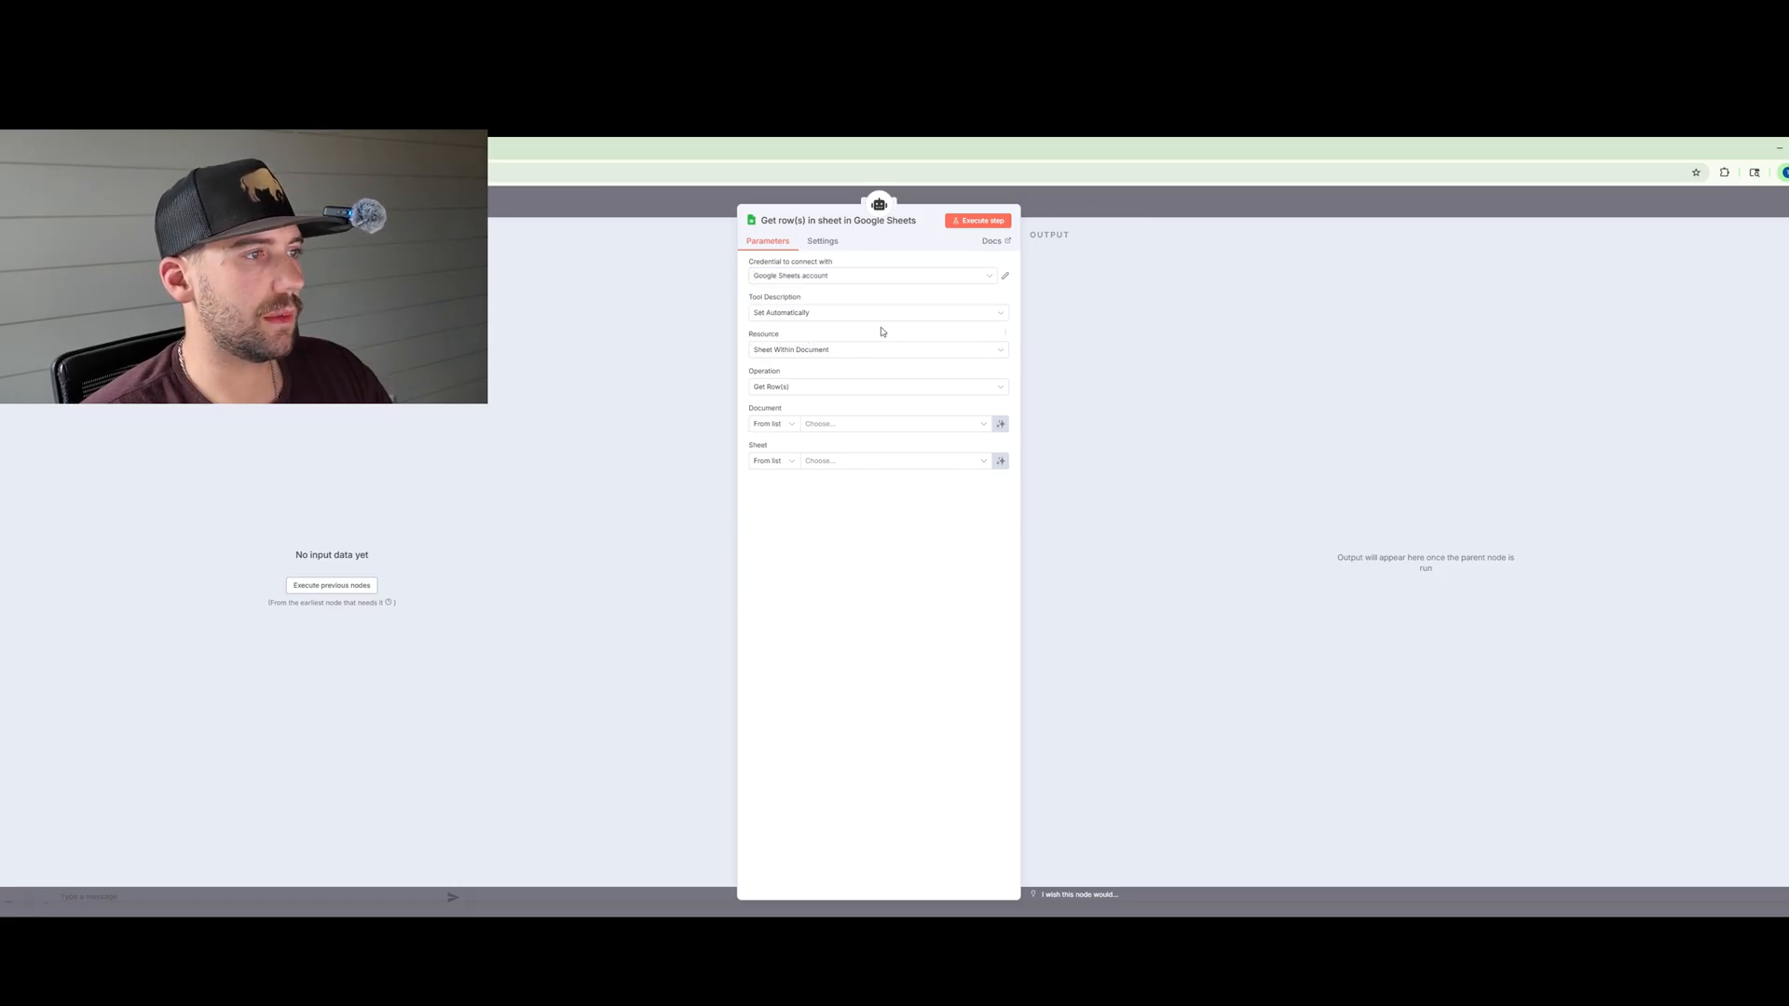
Step: Set the Google Sheets tool's operation to Get Row(s) on a sheet within a document
click(818, 352)
click(818, 352)
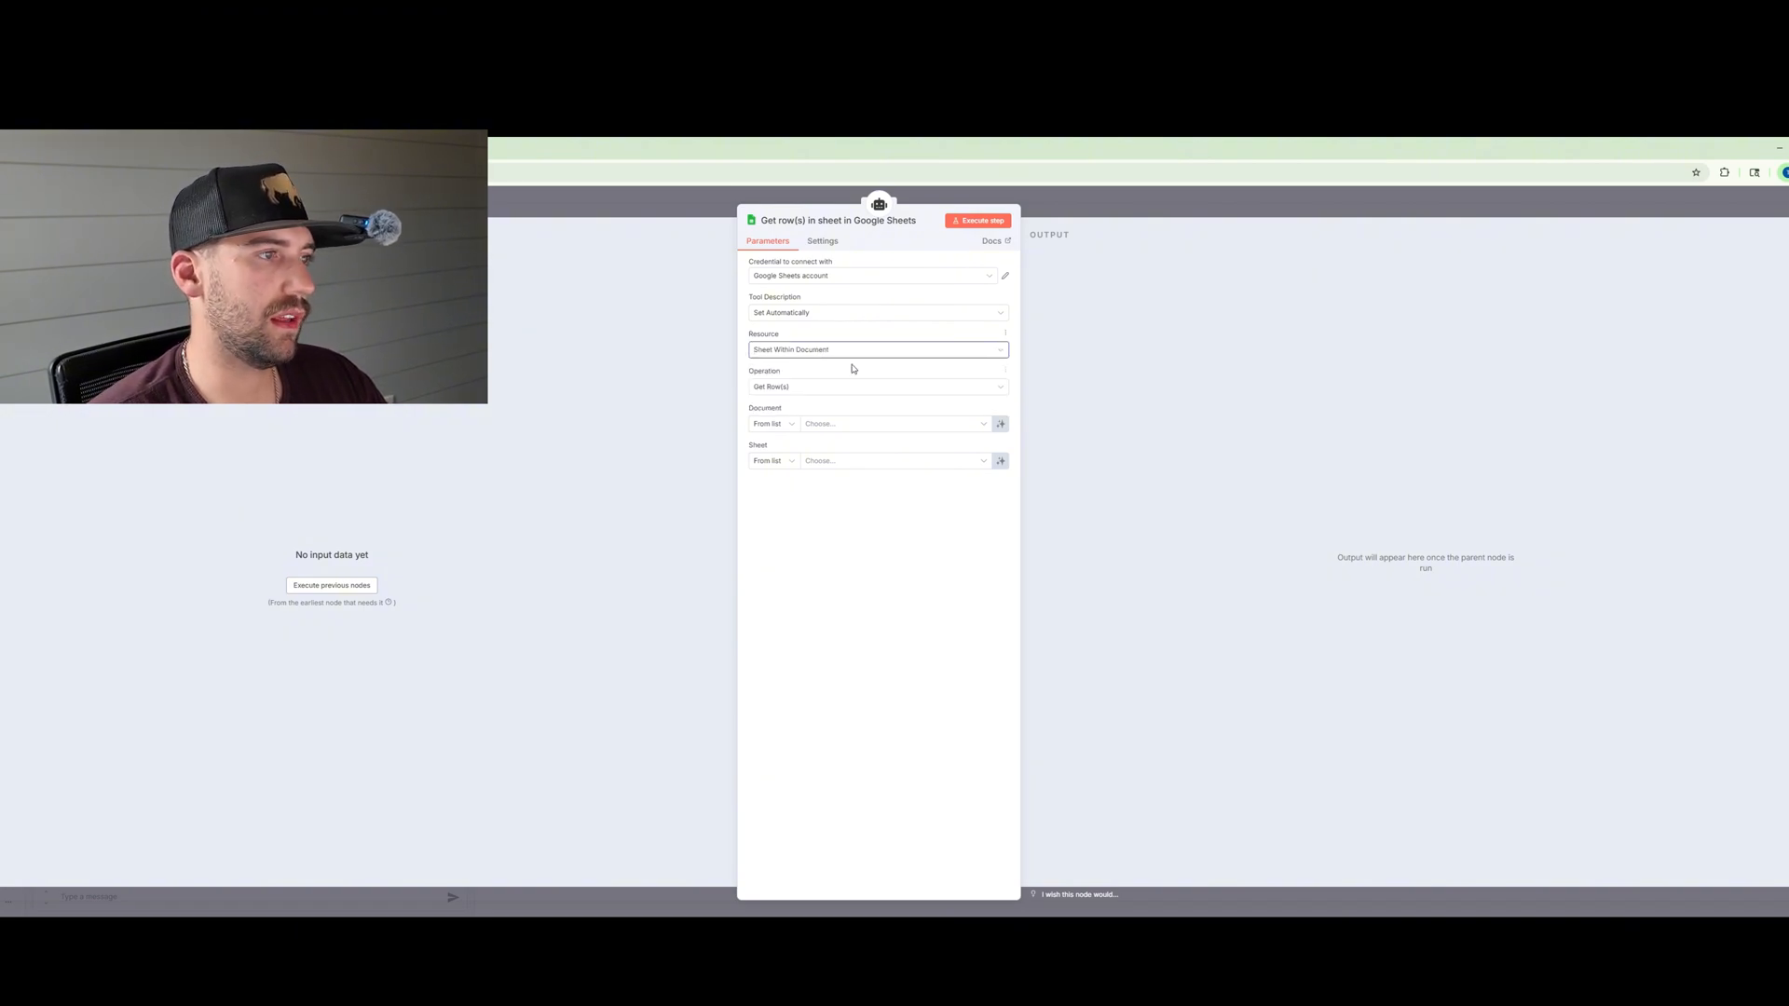
click(805, 389)
scroll(802, 463, up, 1)
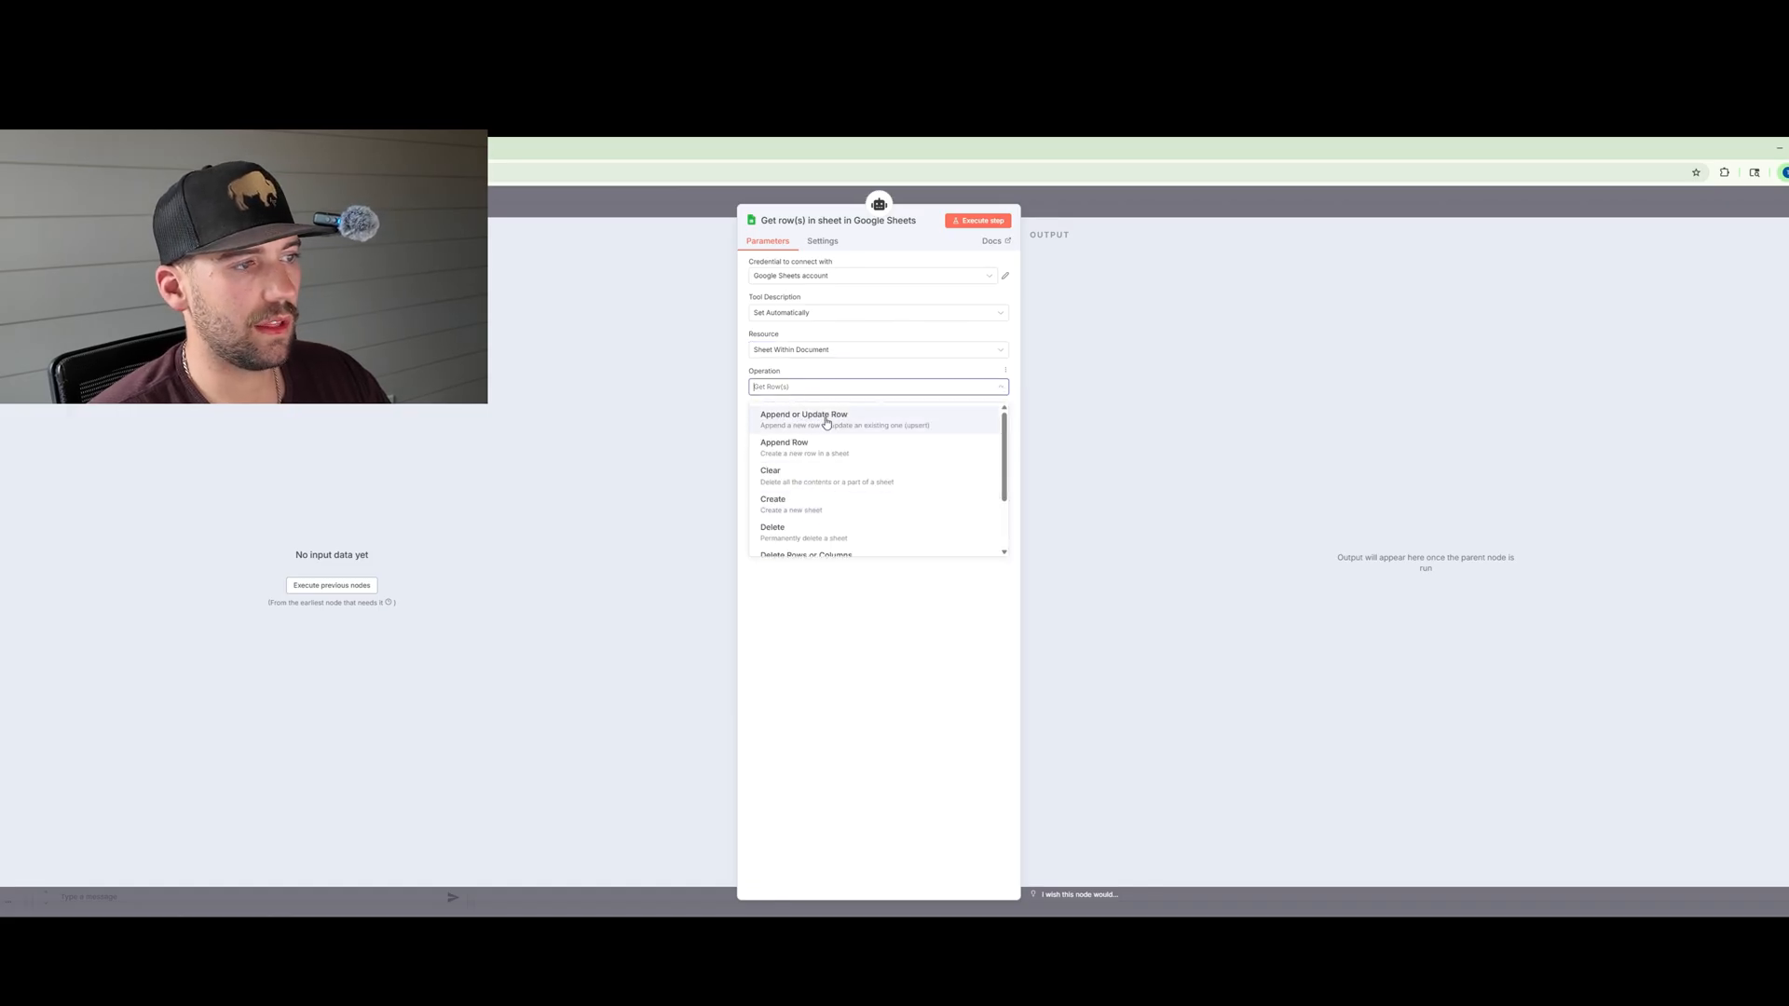
scroll(823, 490, down, 2)
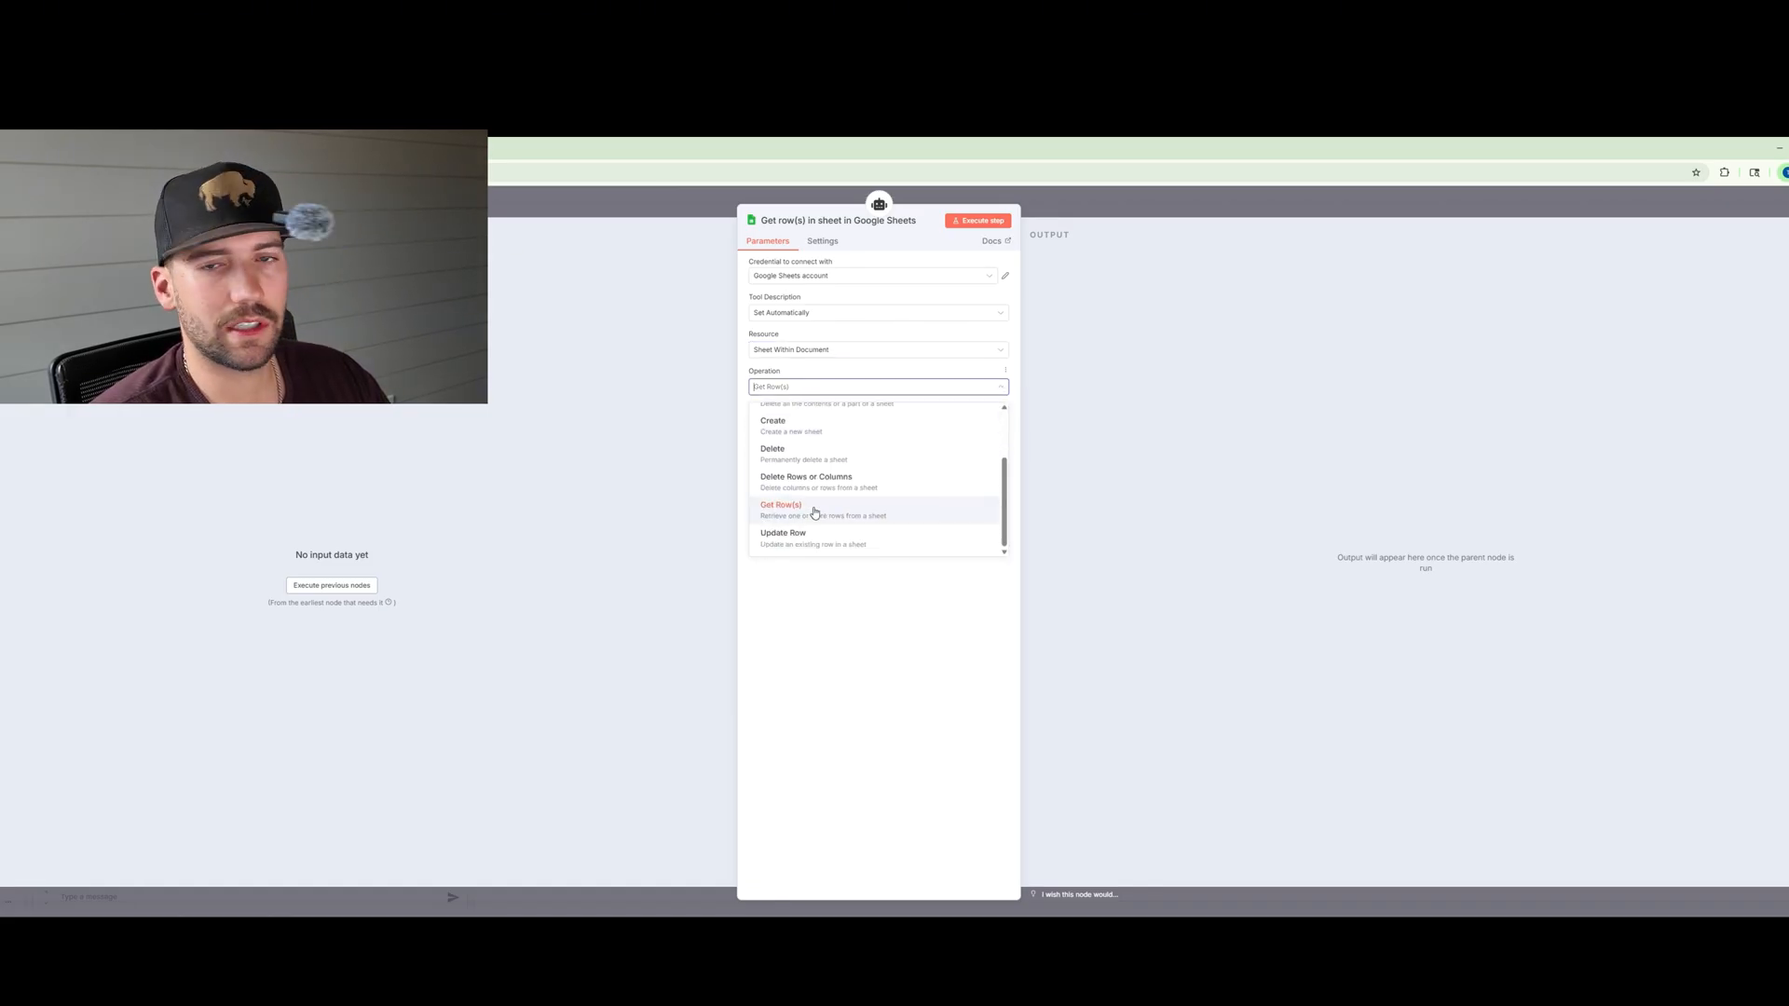
click(815, 512)
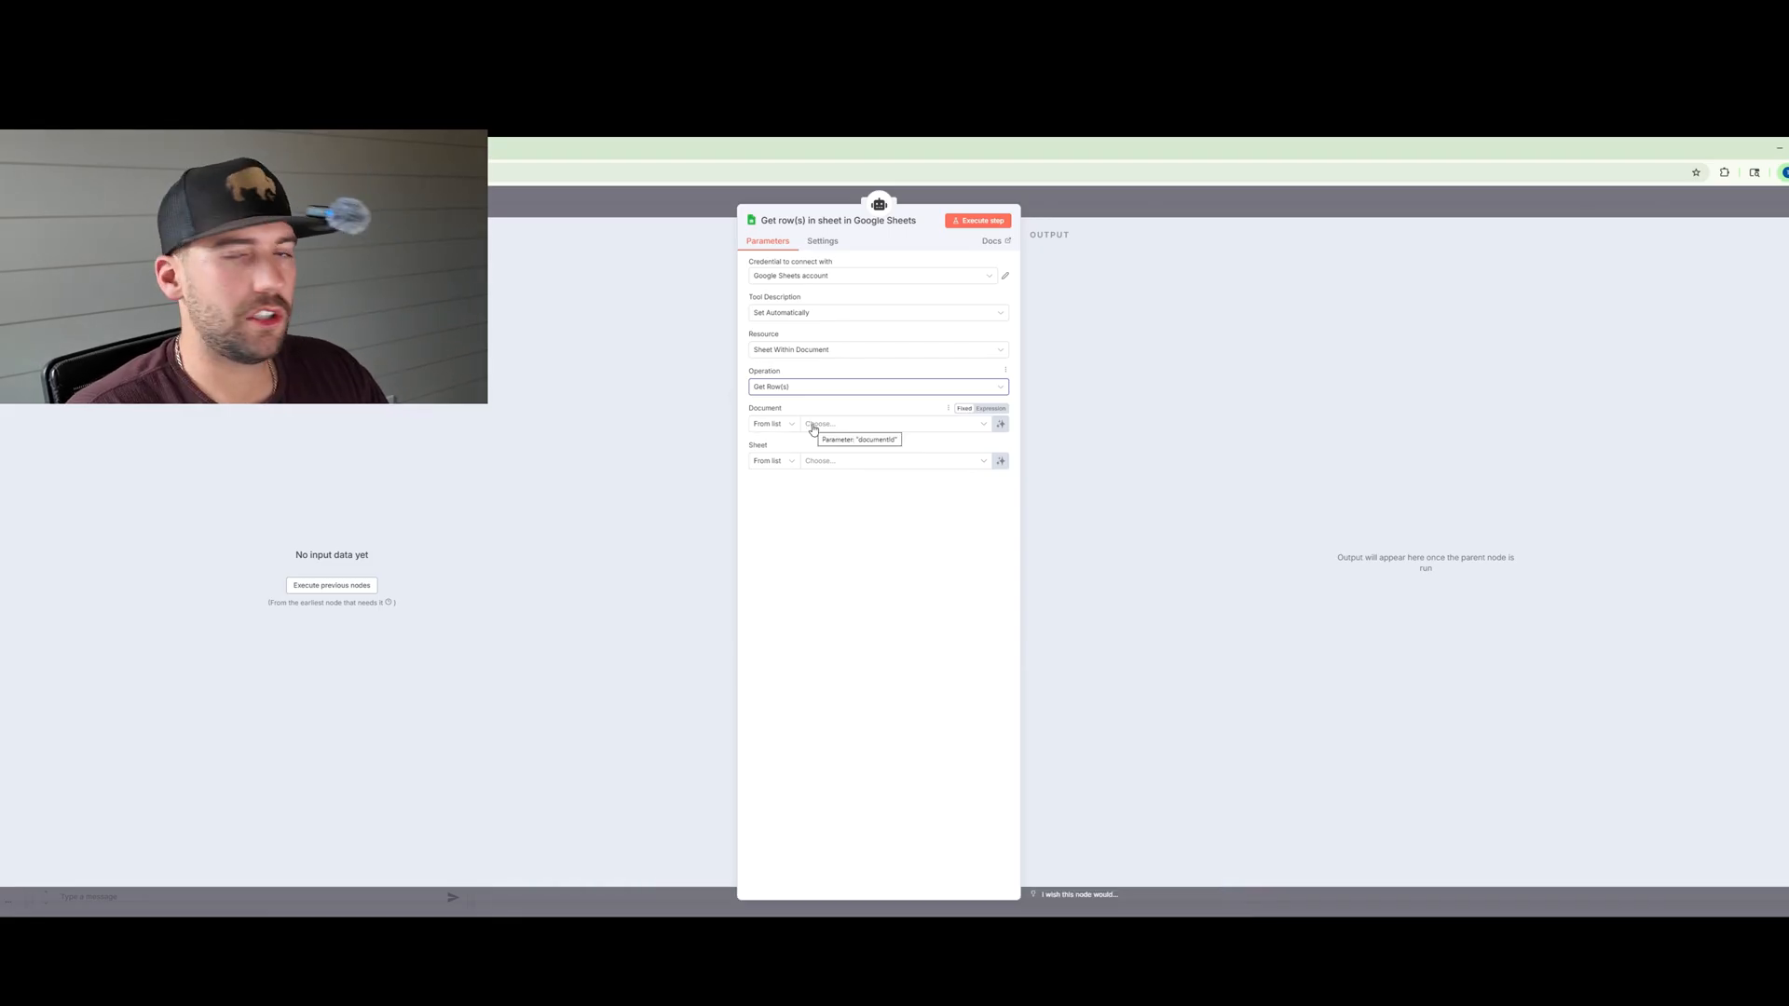
Step: Choose the mock_clients document and mock_clients sheet, then close the tool and place it beside the agent
click(822, 425)
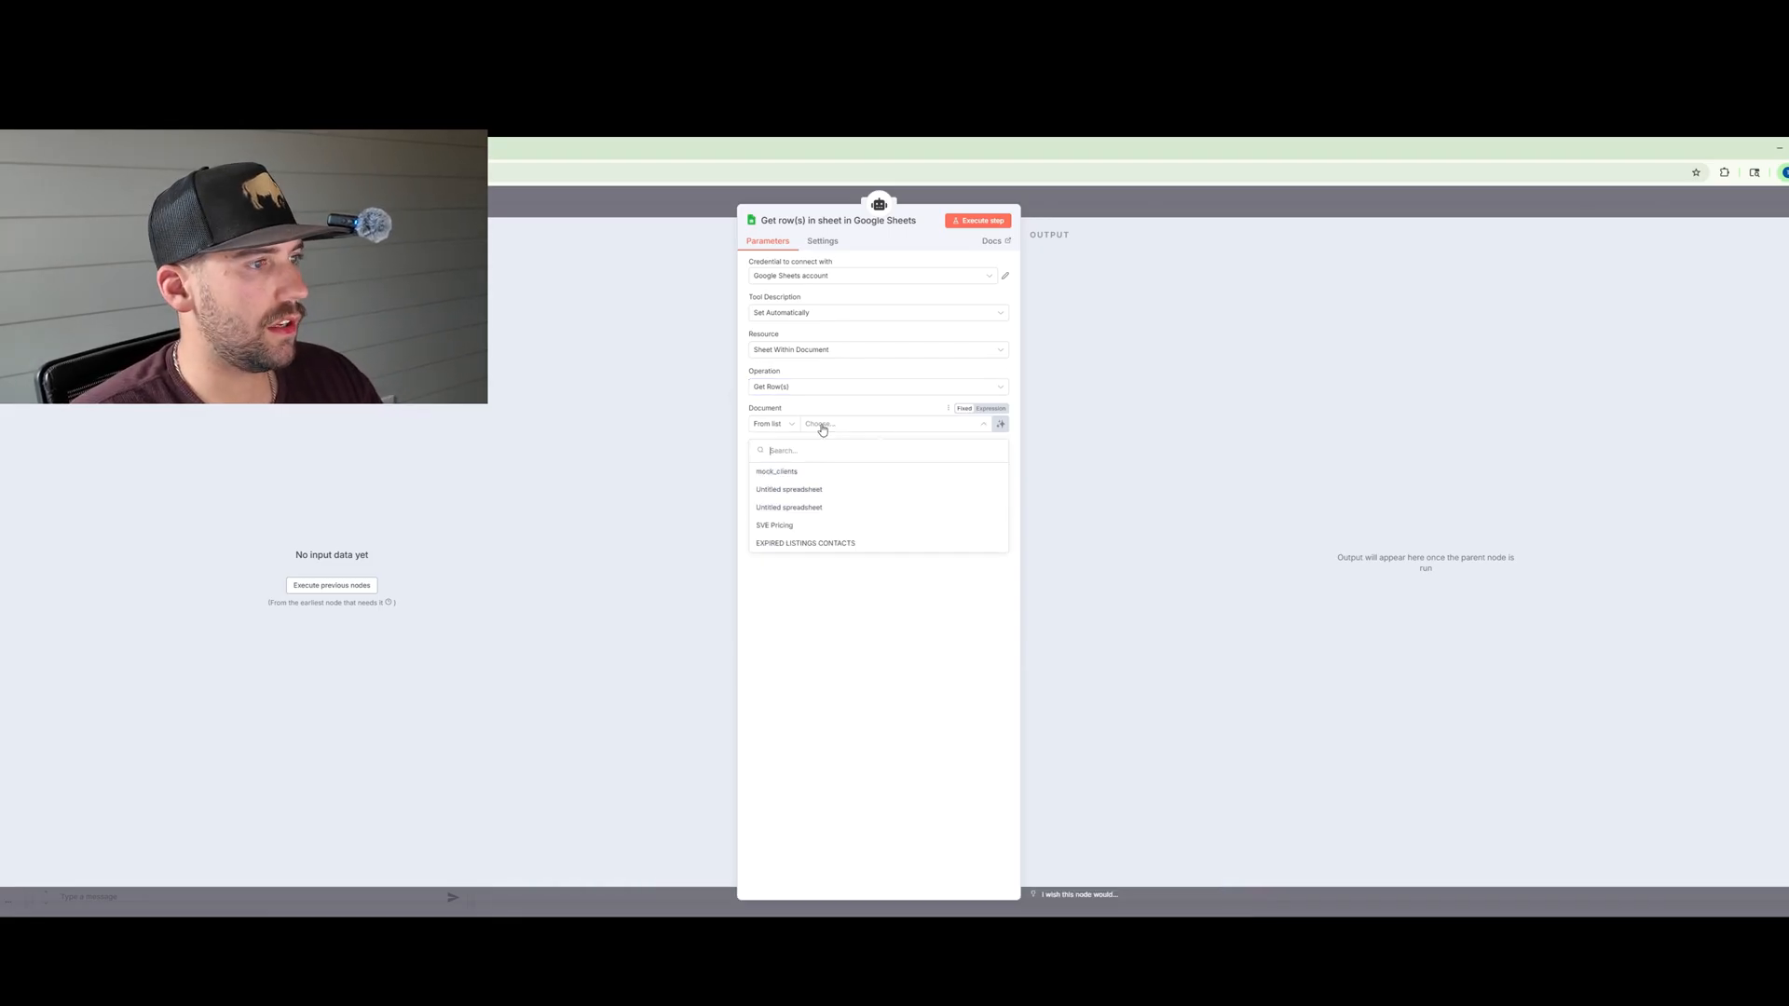
click(799, 476)
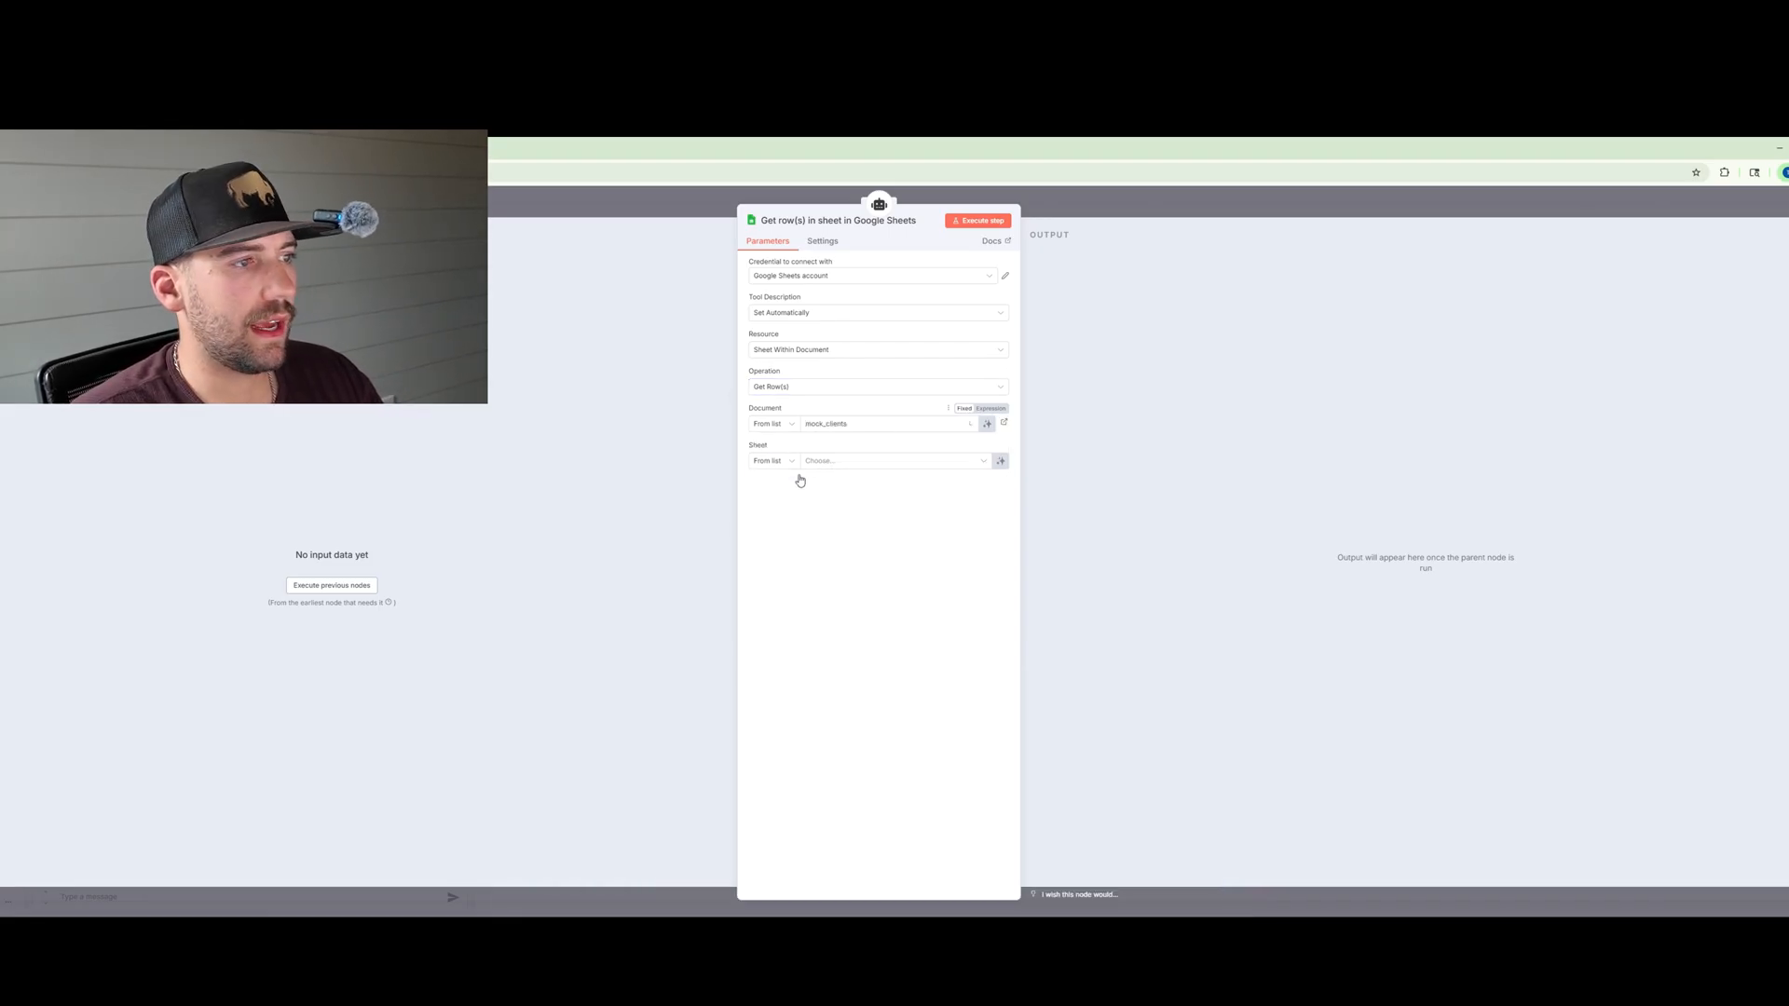
click(859, 468)
click(838, 485)
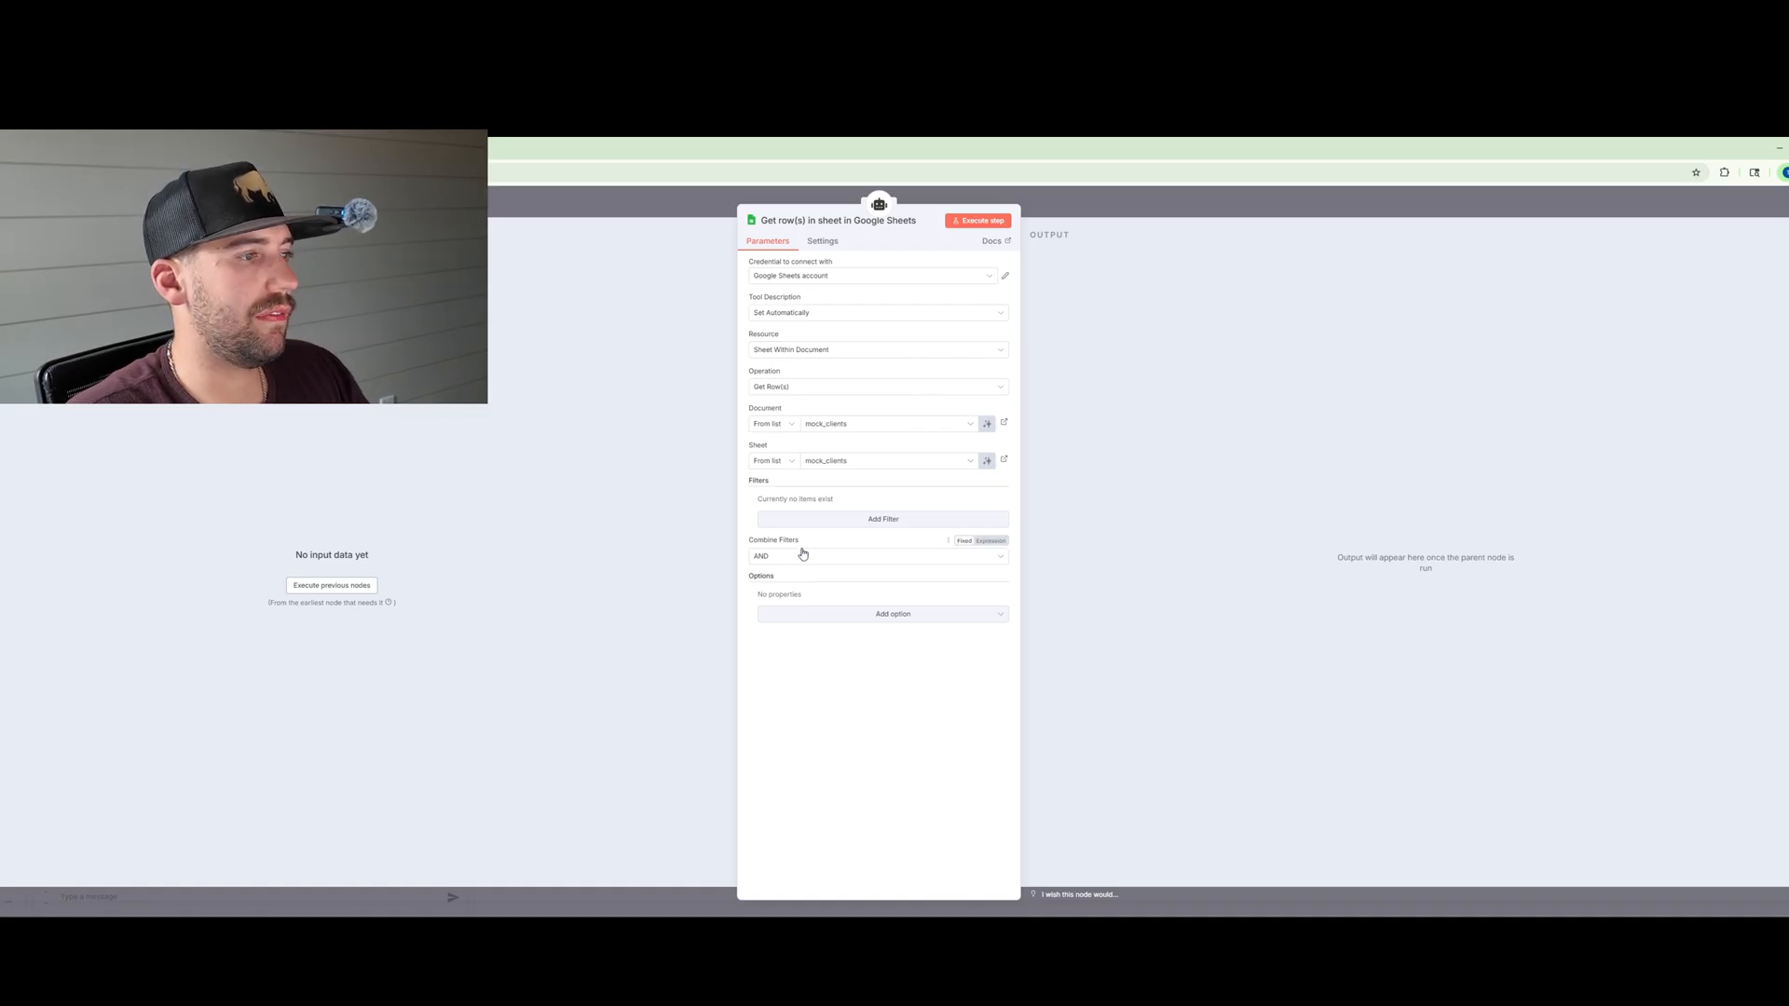
key(Escape)
drag(1119, 559, 1209, 550)
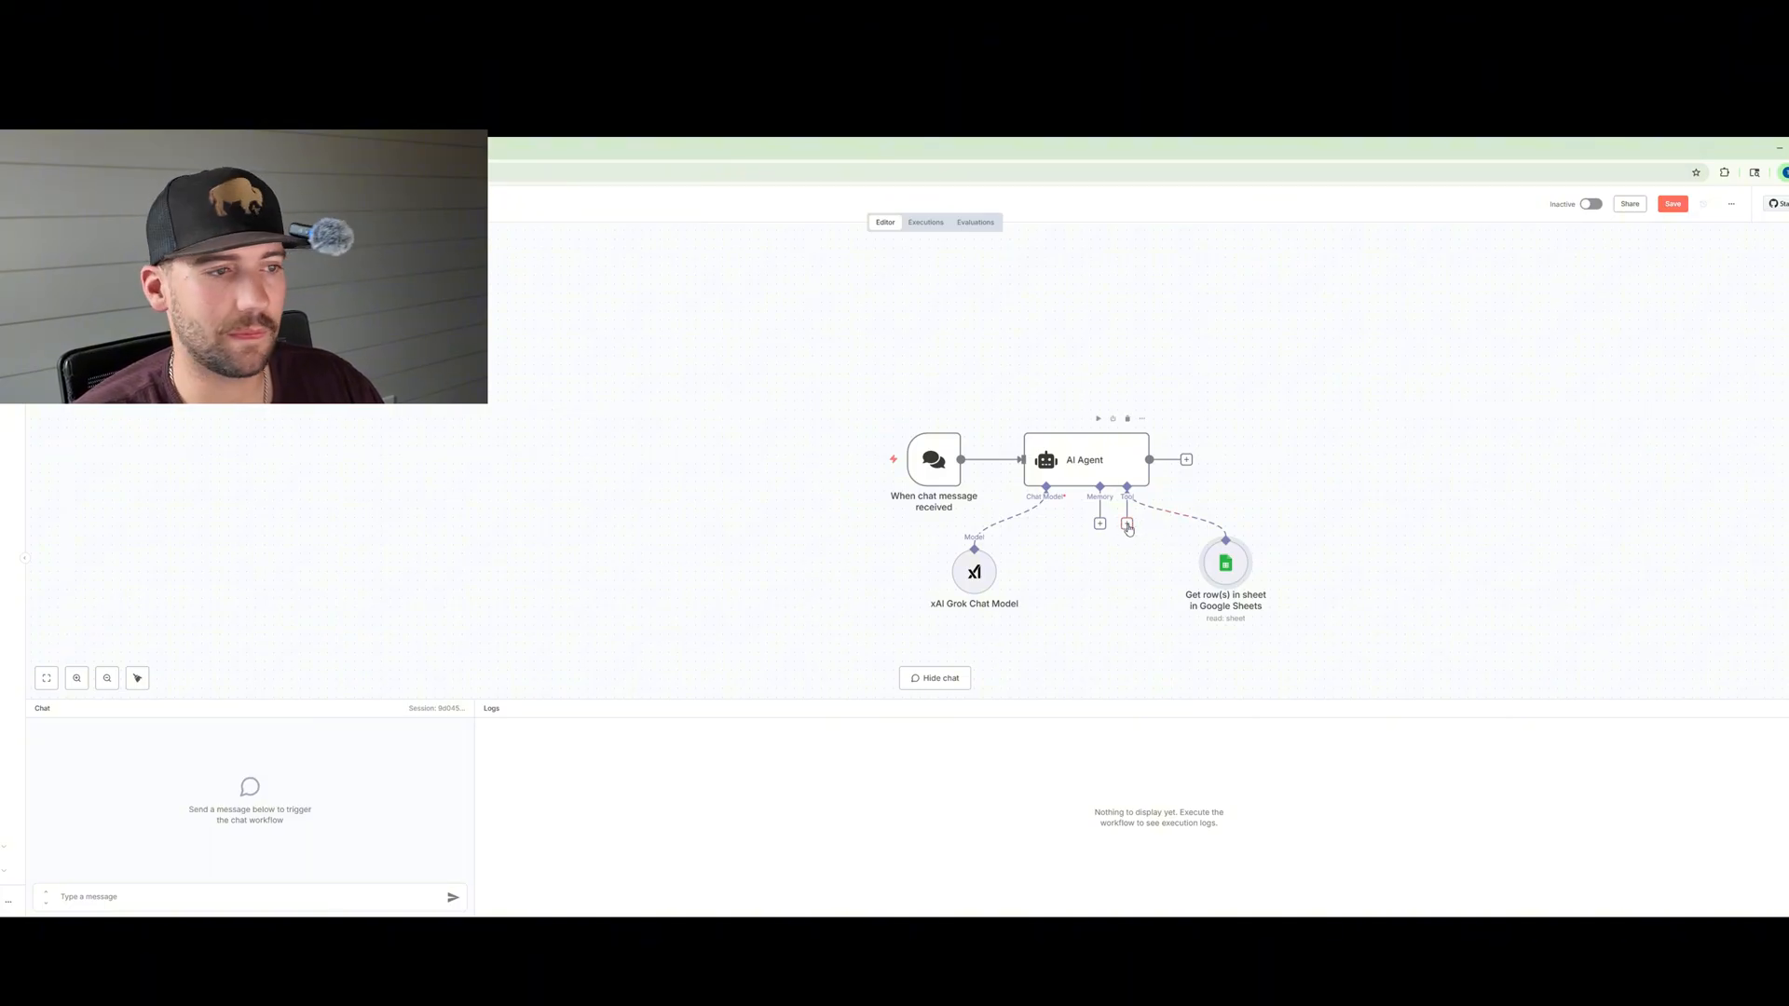
Step: Add a Gmail Tool to the agent's tools and choose the Gmail account credential
click(1127, 525)
text(gmail)
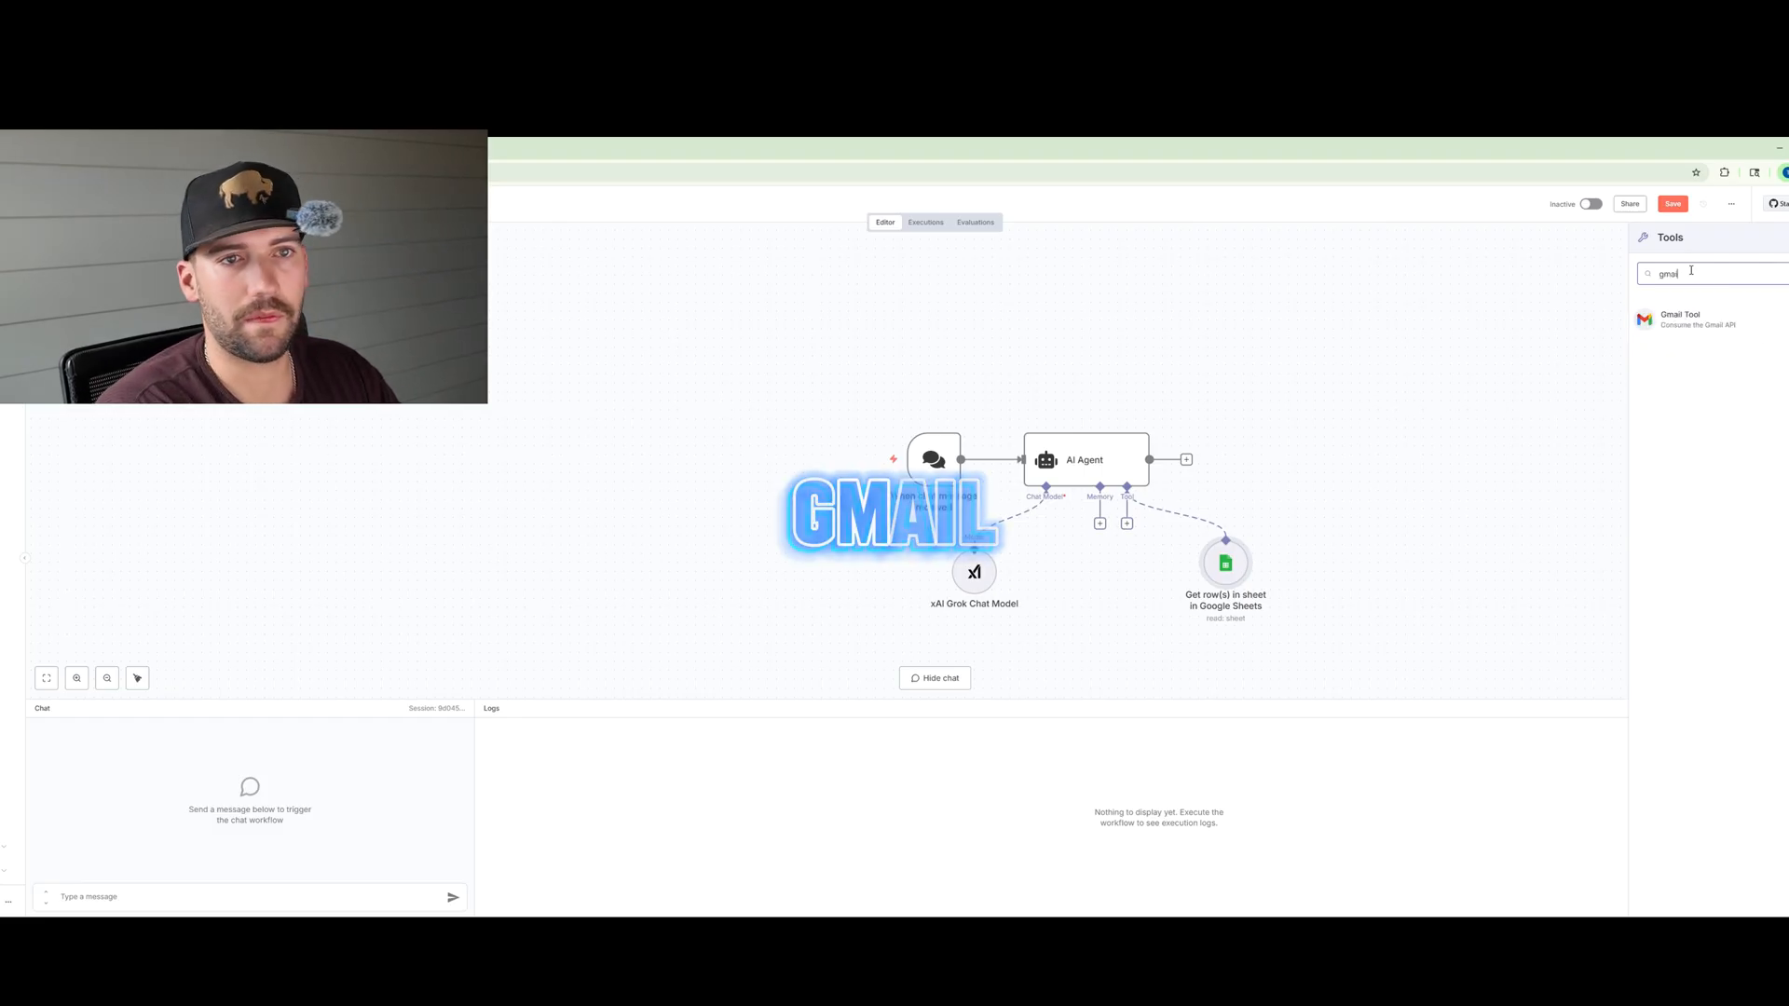
click(1703, 326)
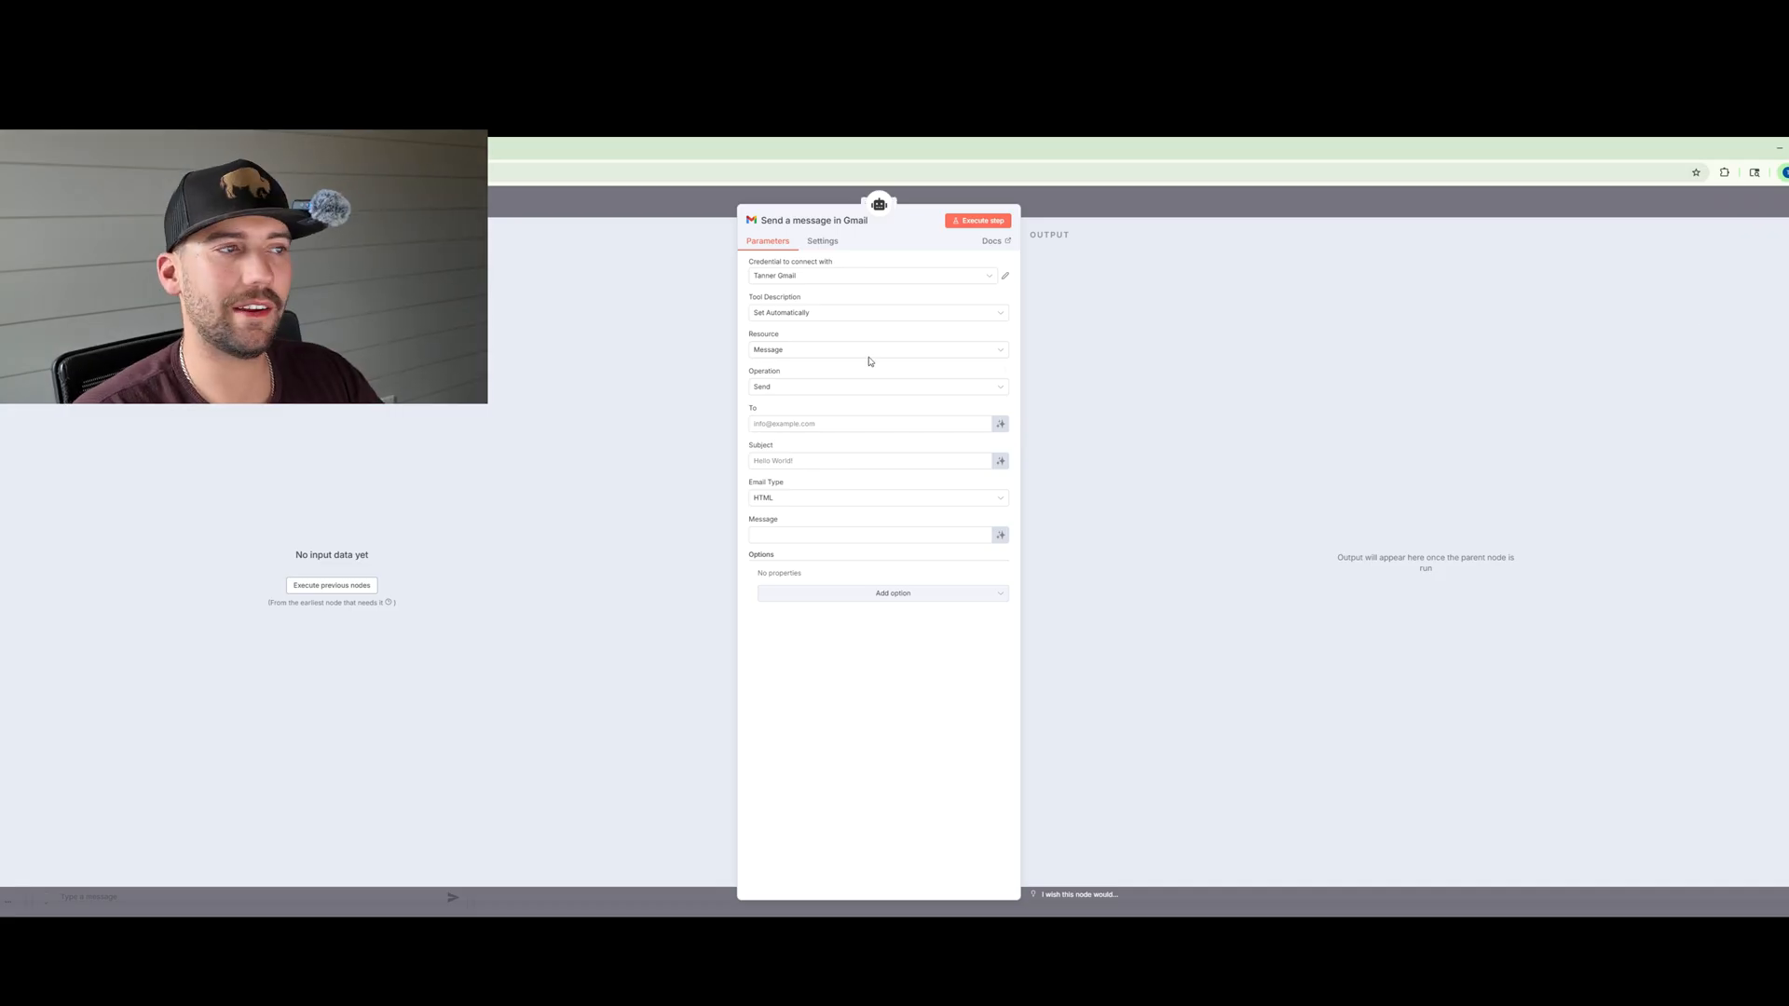
click(781, 277)
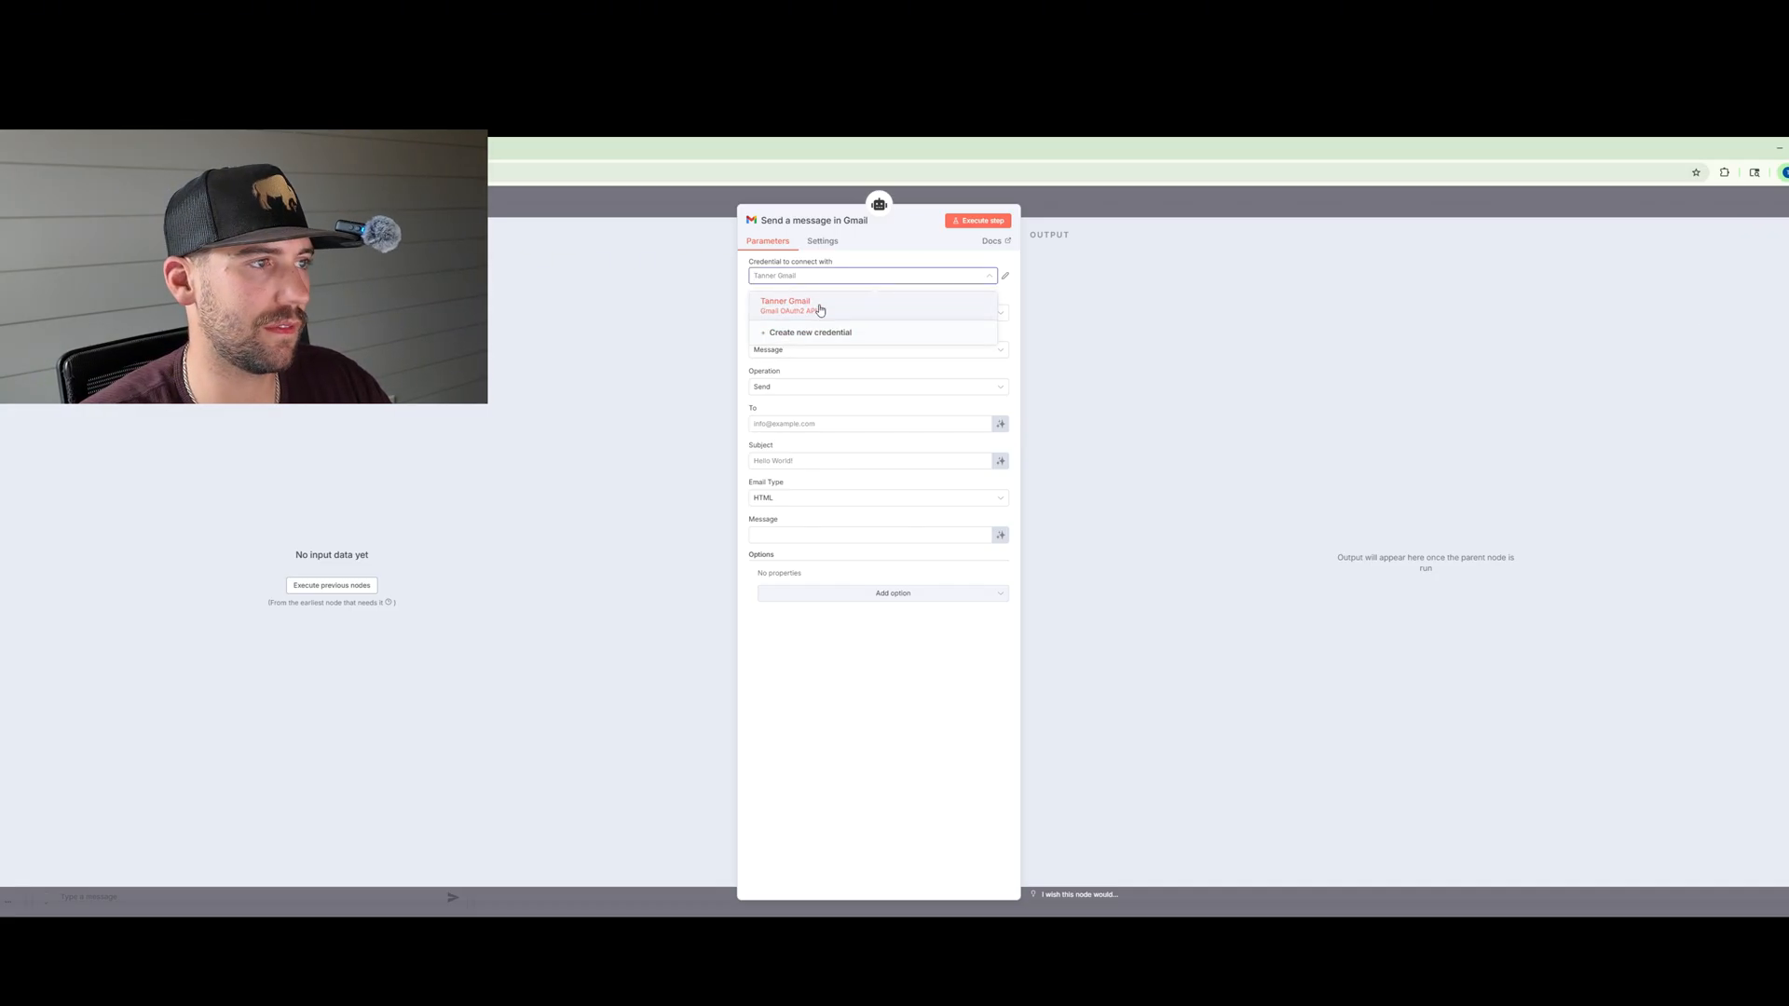
click(818, 306)
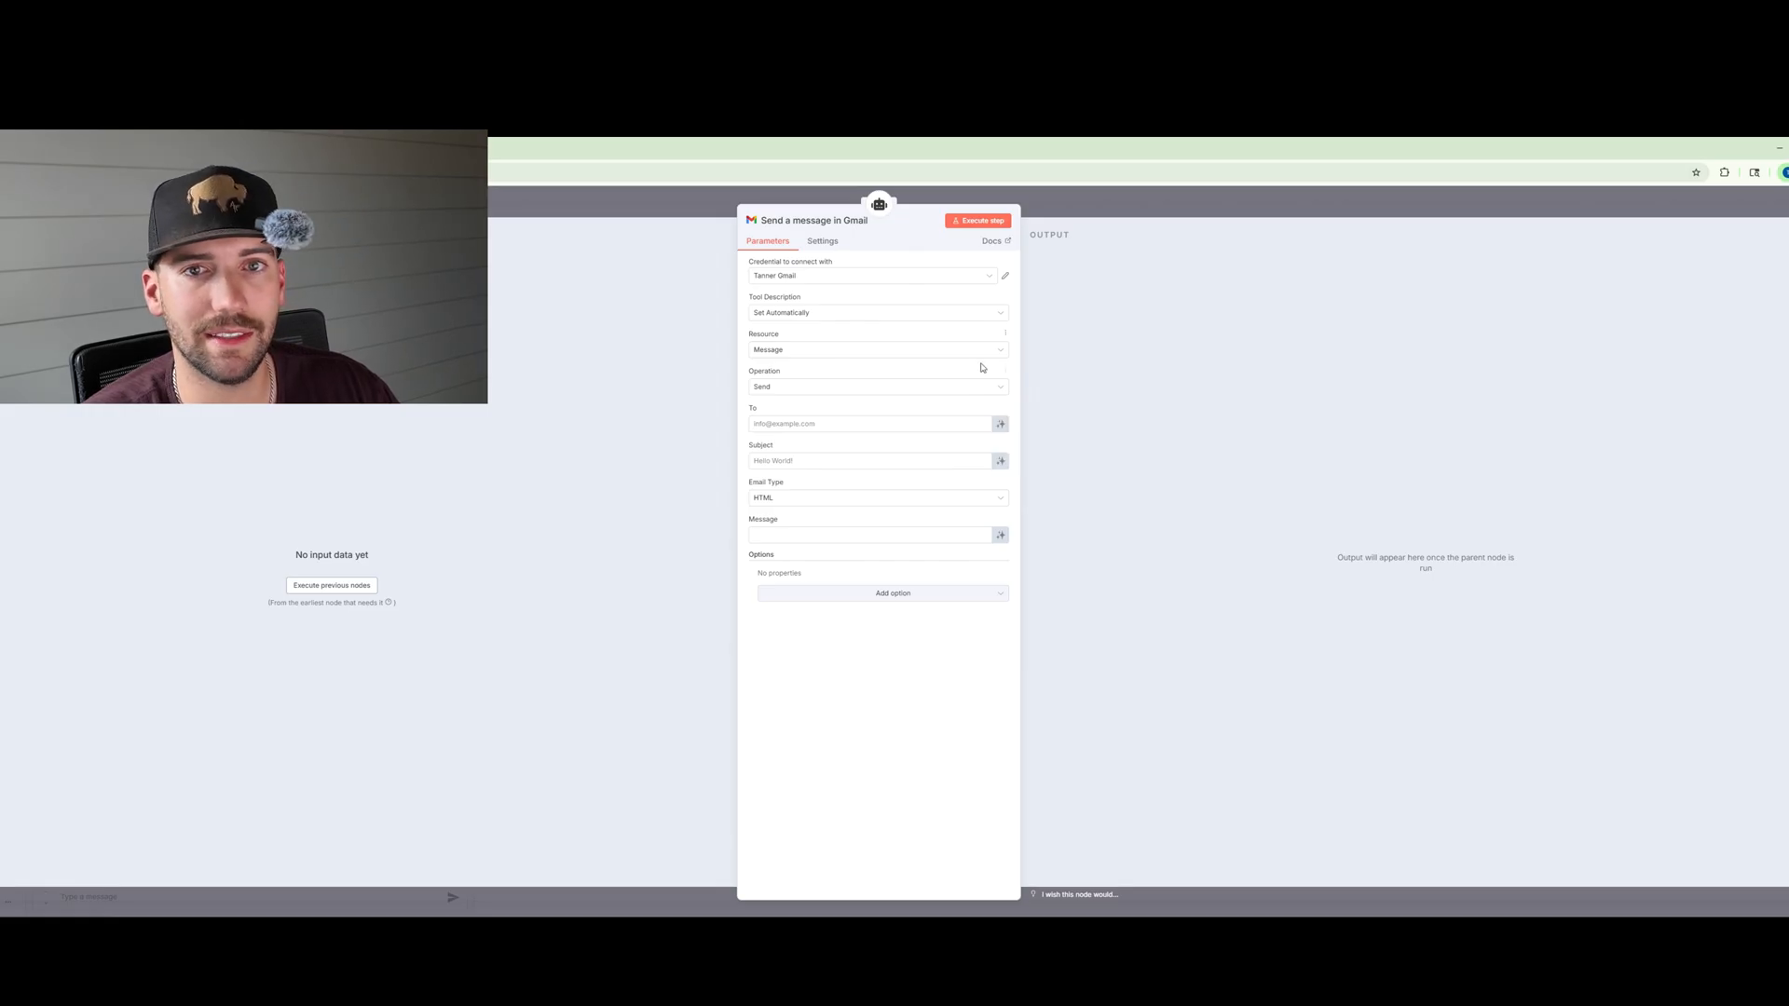
Step: Let the model define the To, Subject and Message fields automatically, and set the email type to Text
click(1000, 425)
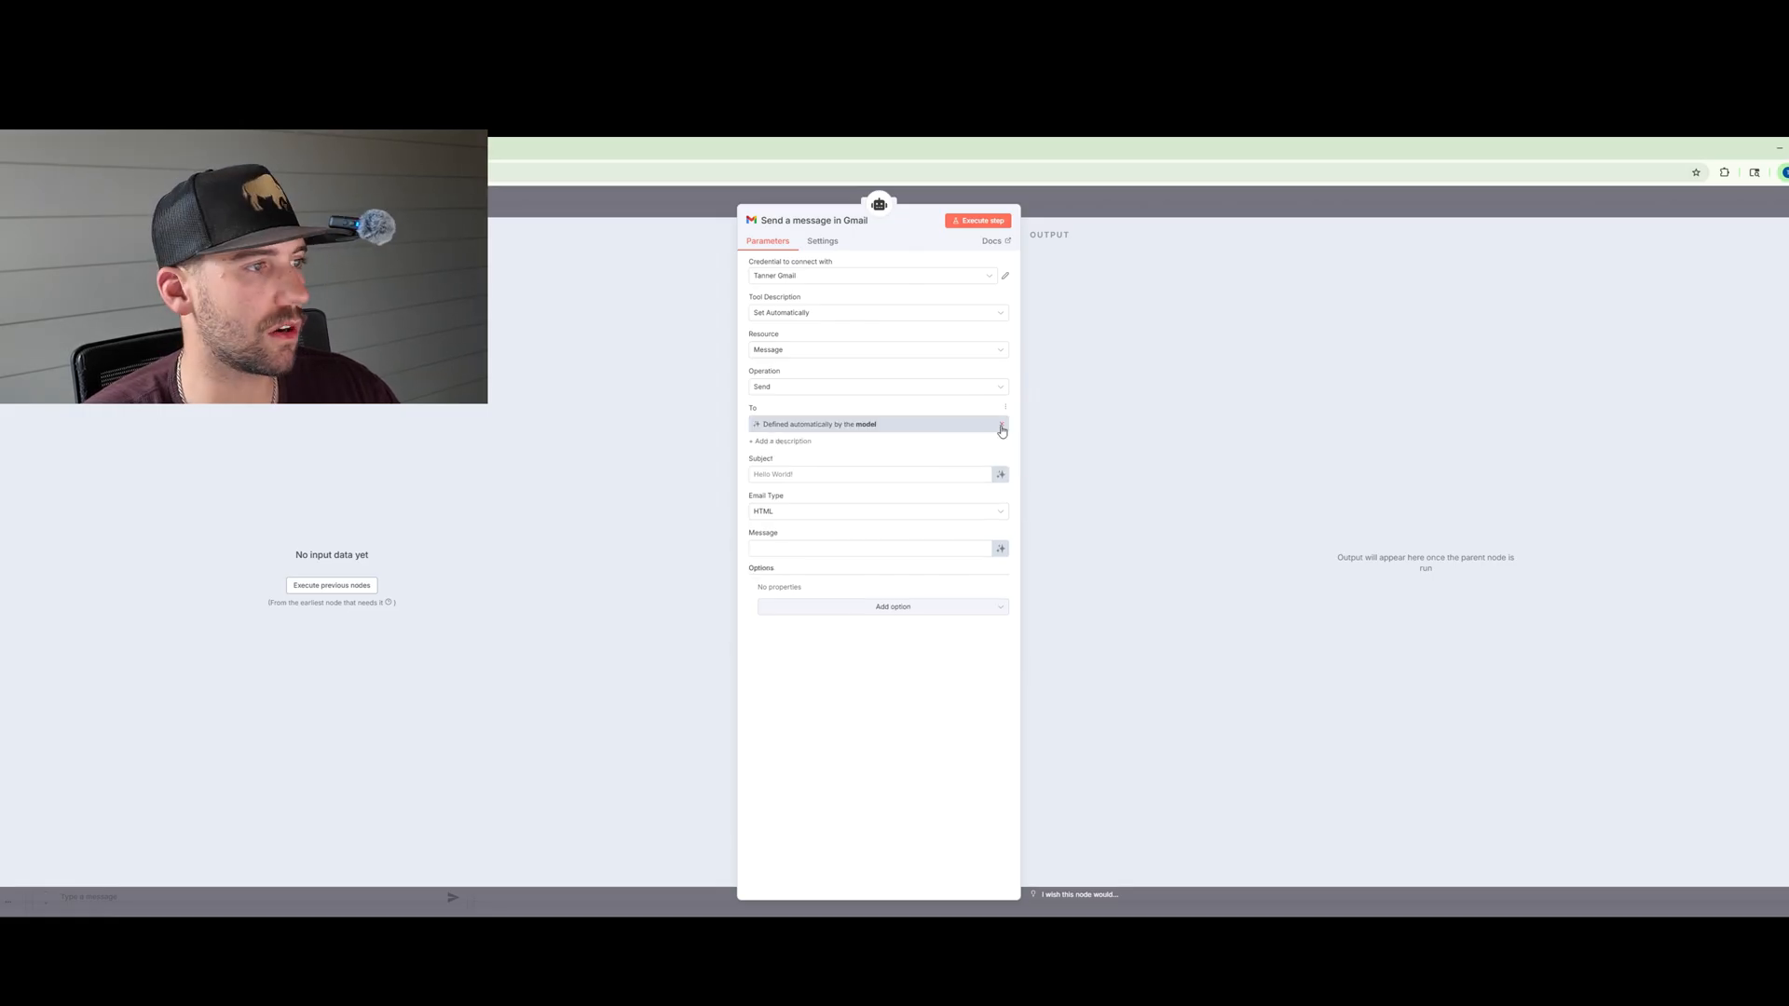
click(1000, 475)
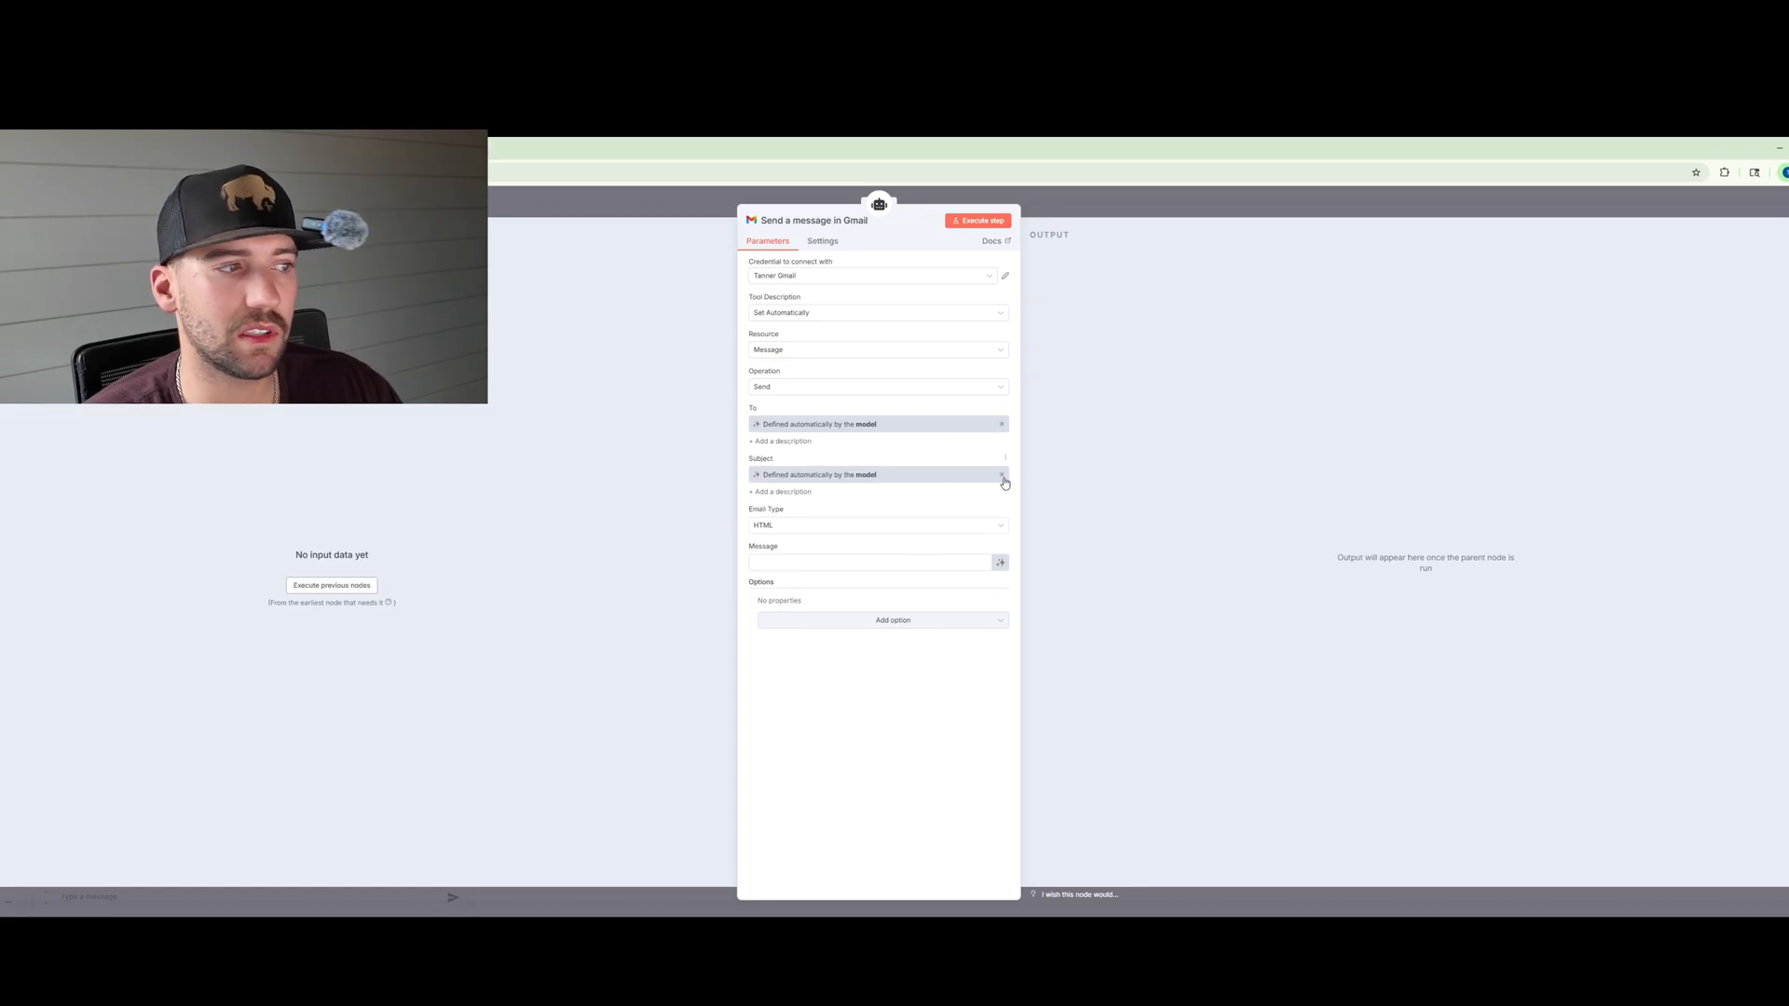
click(1000, 563)
click(837, 529)
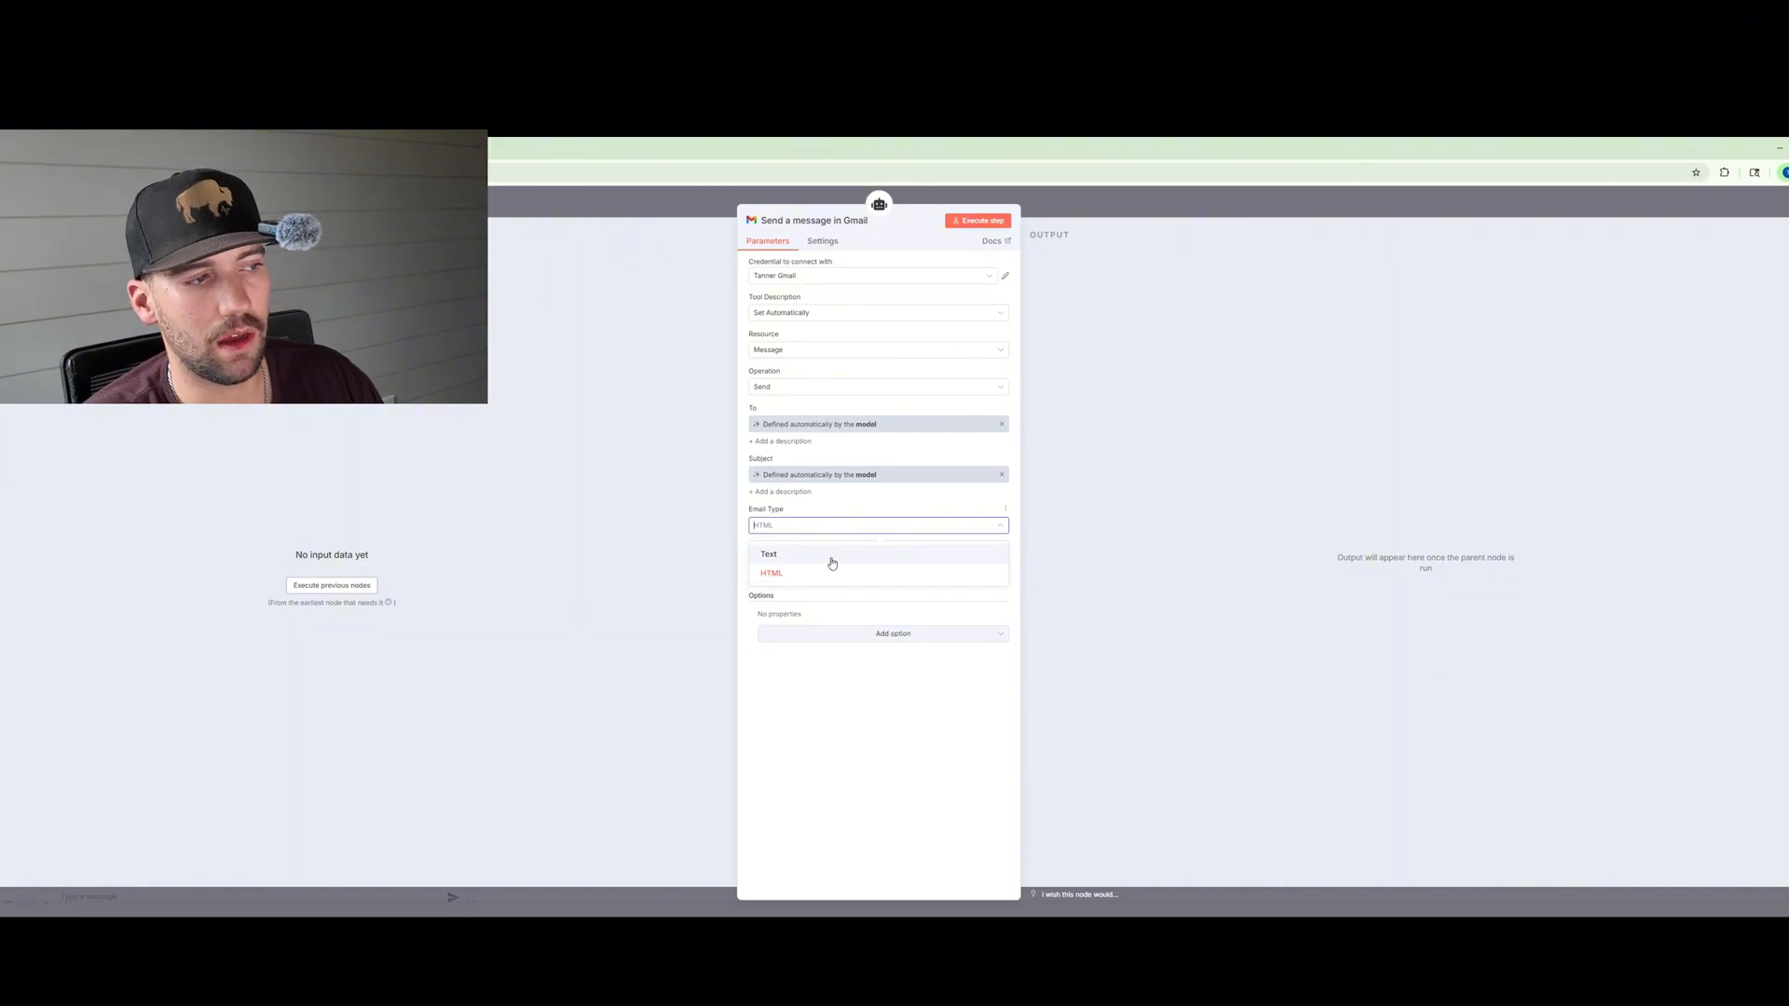
click(830, 556)
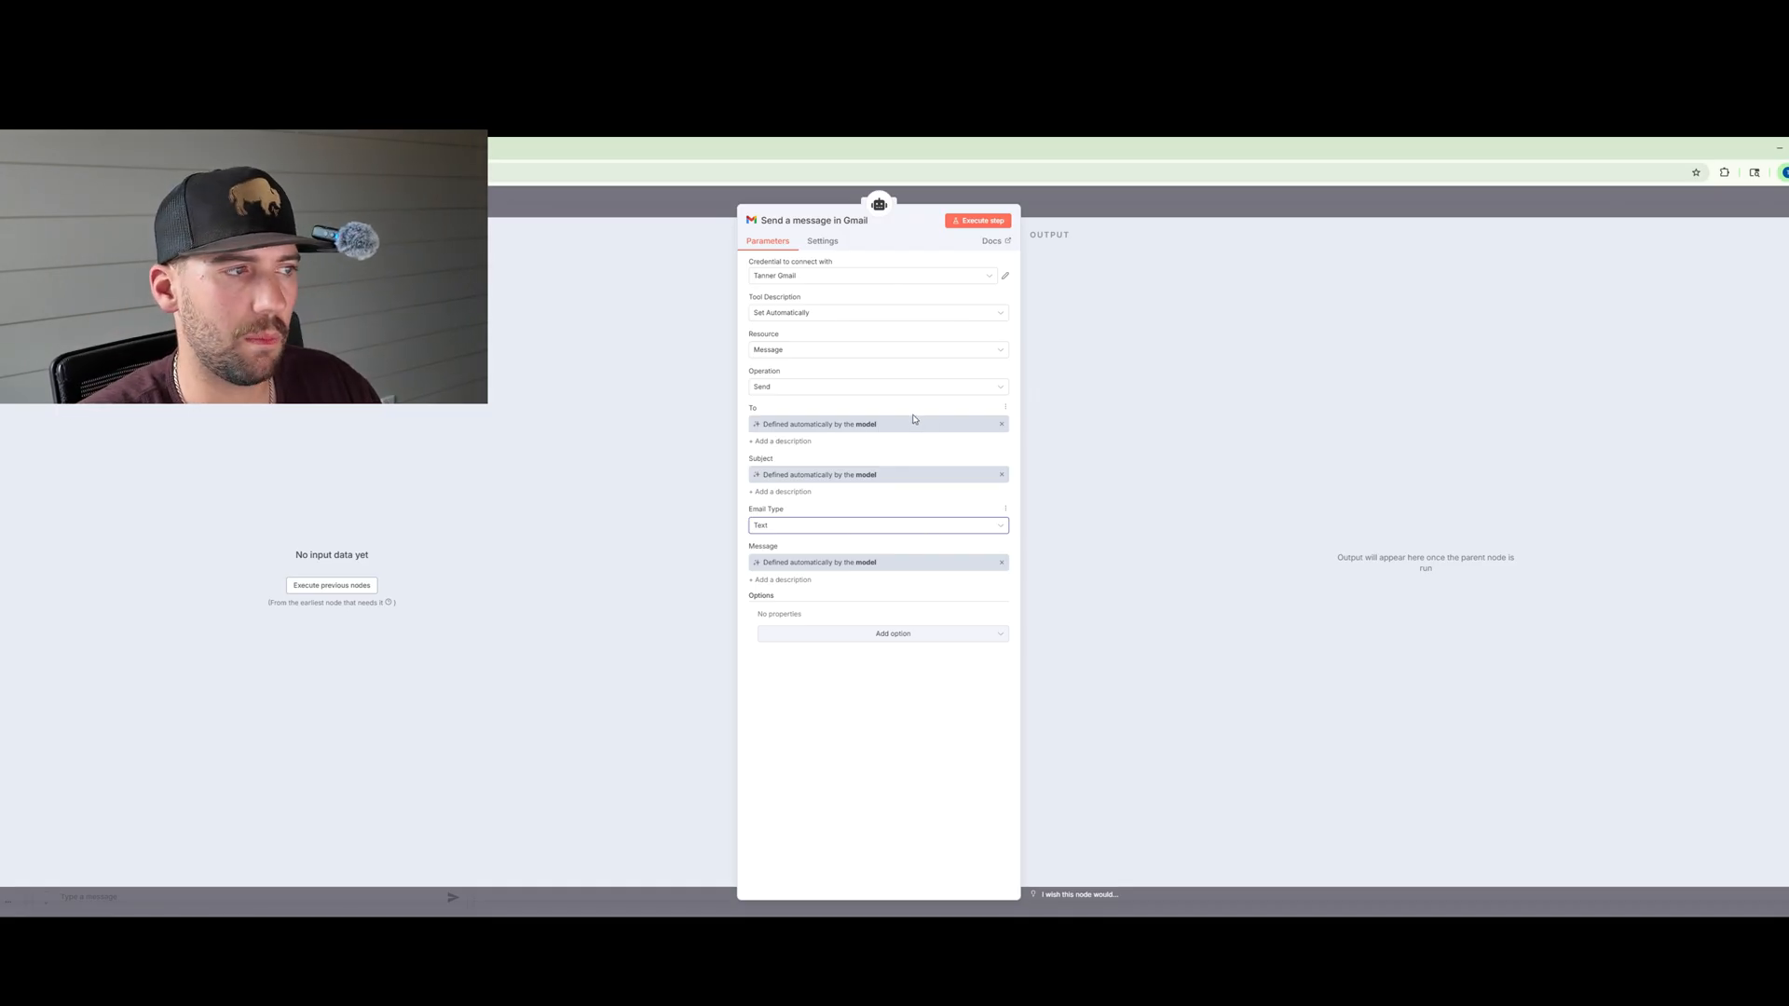
Step: Change the Gmail tool's resource to Draft with the Create operation and close the tool
click(848, 353)
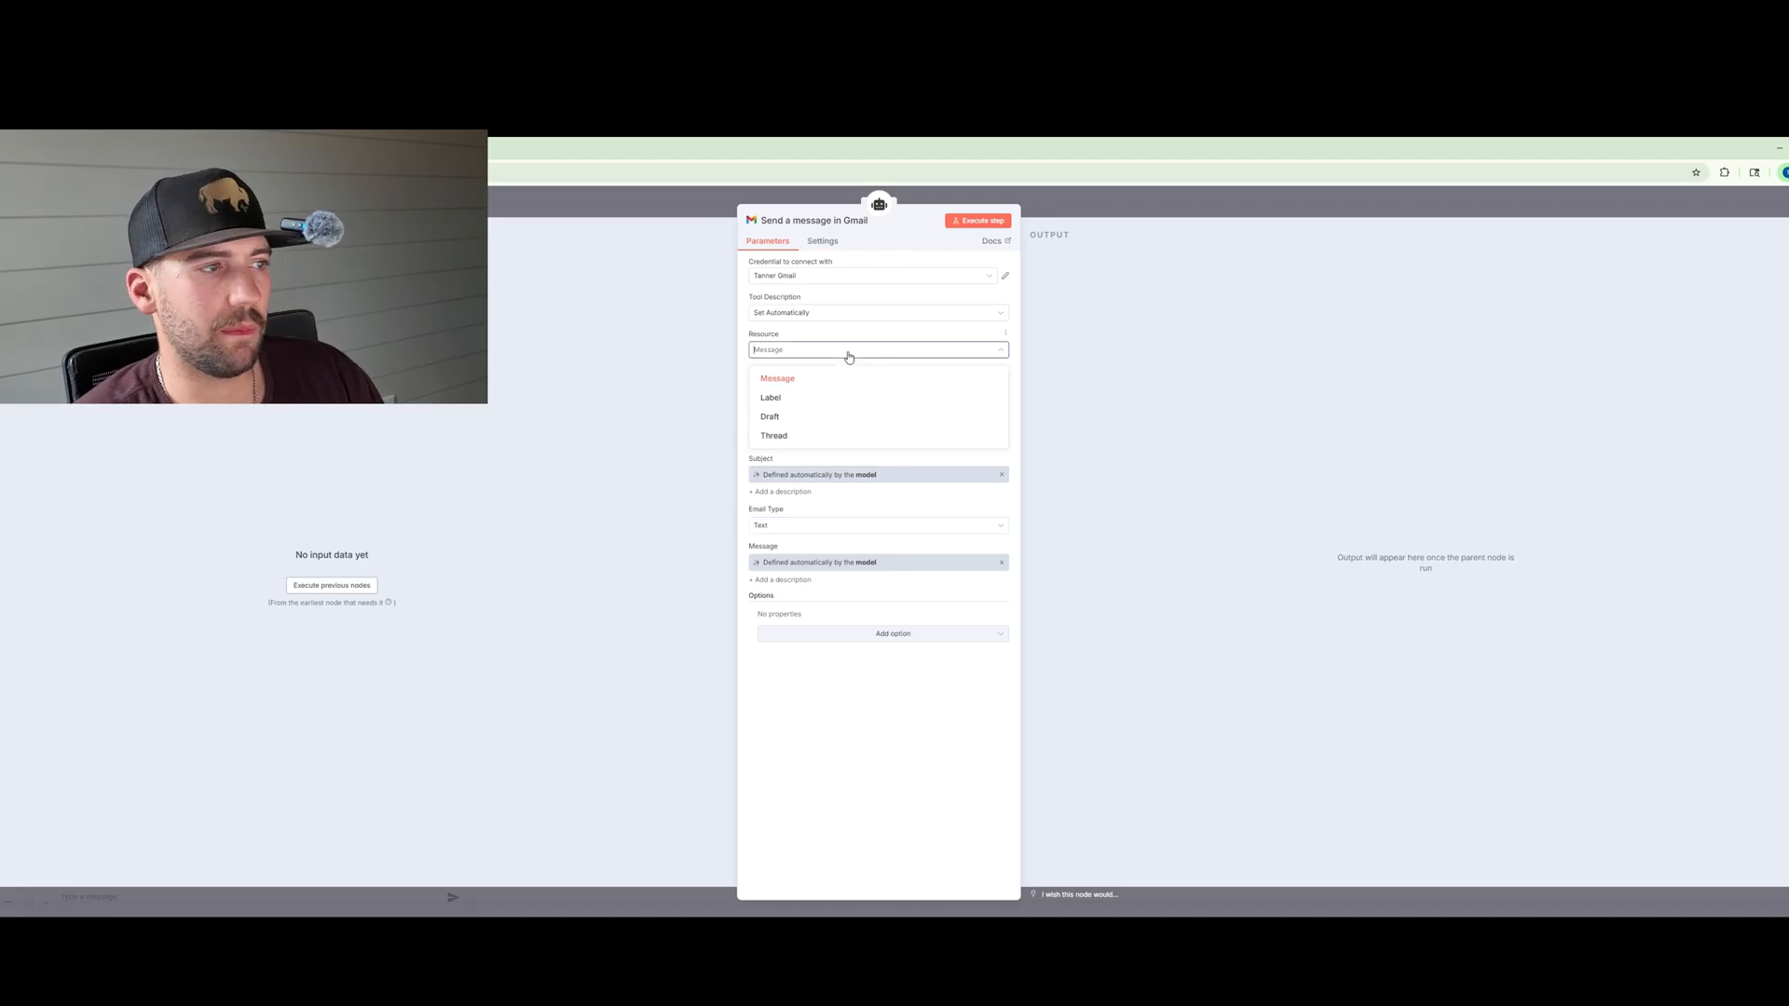
click(818, 417)
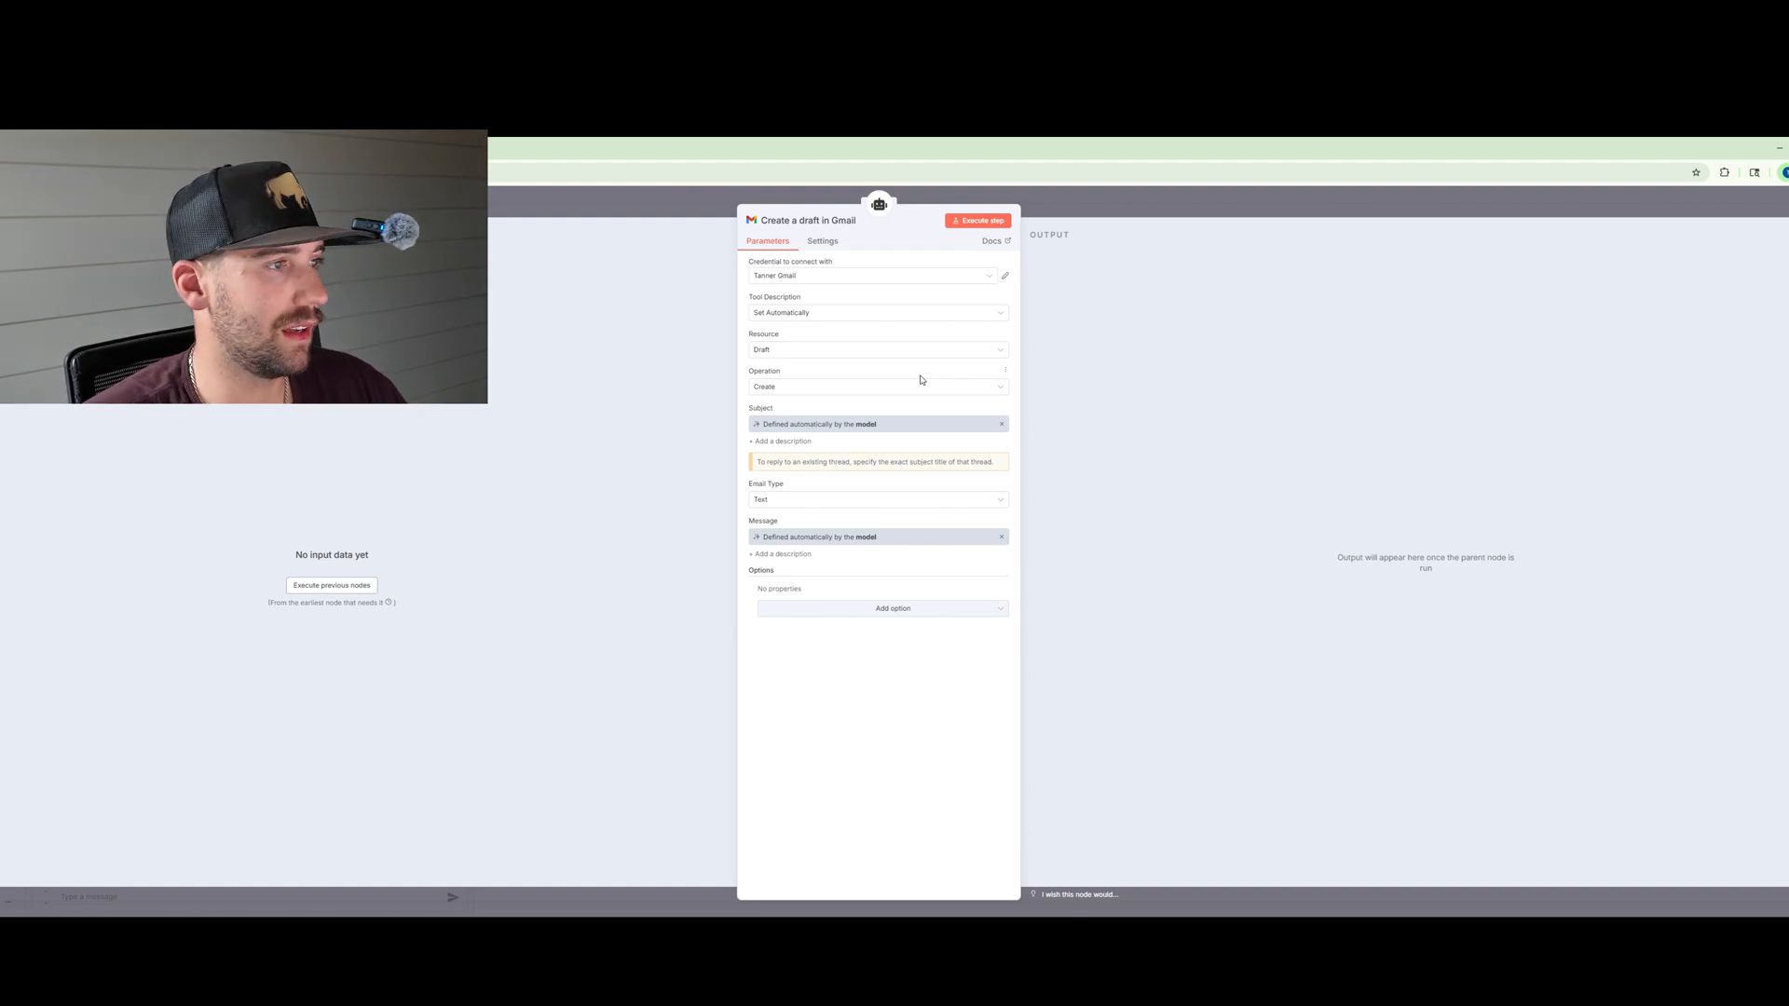
click(775, 389)
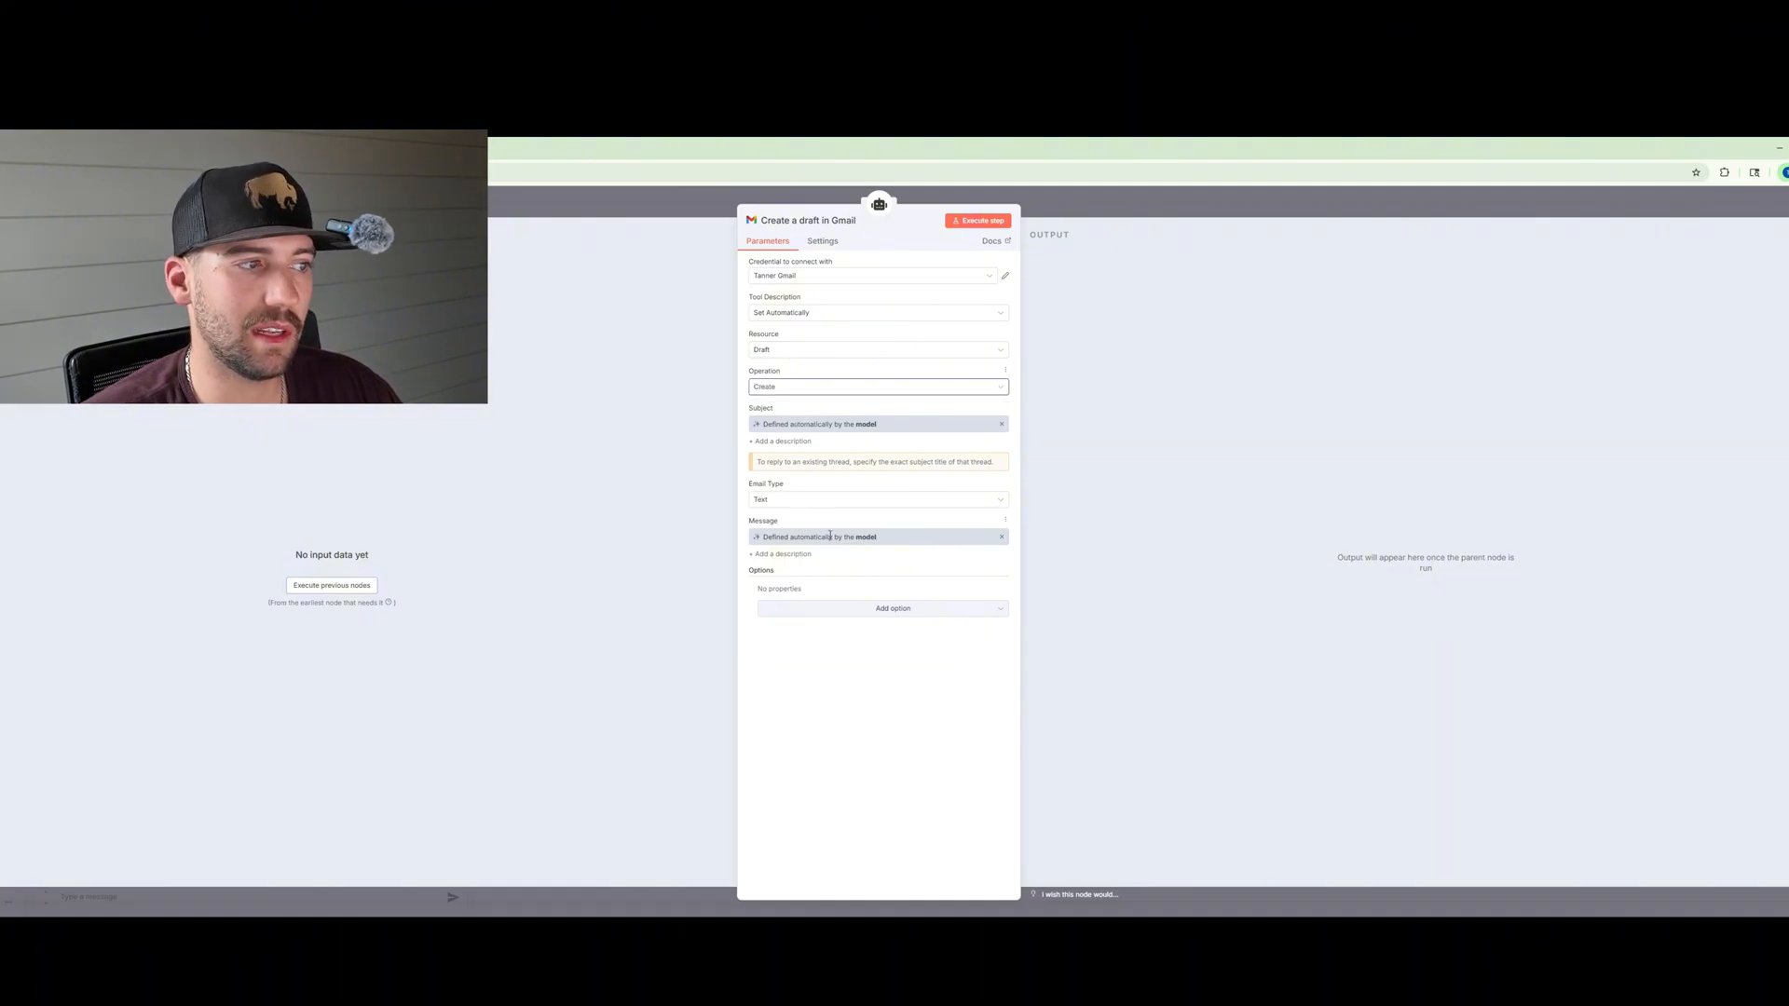
click(856, 505)
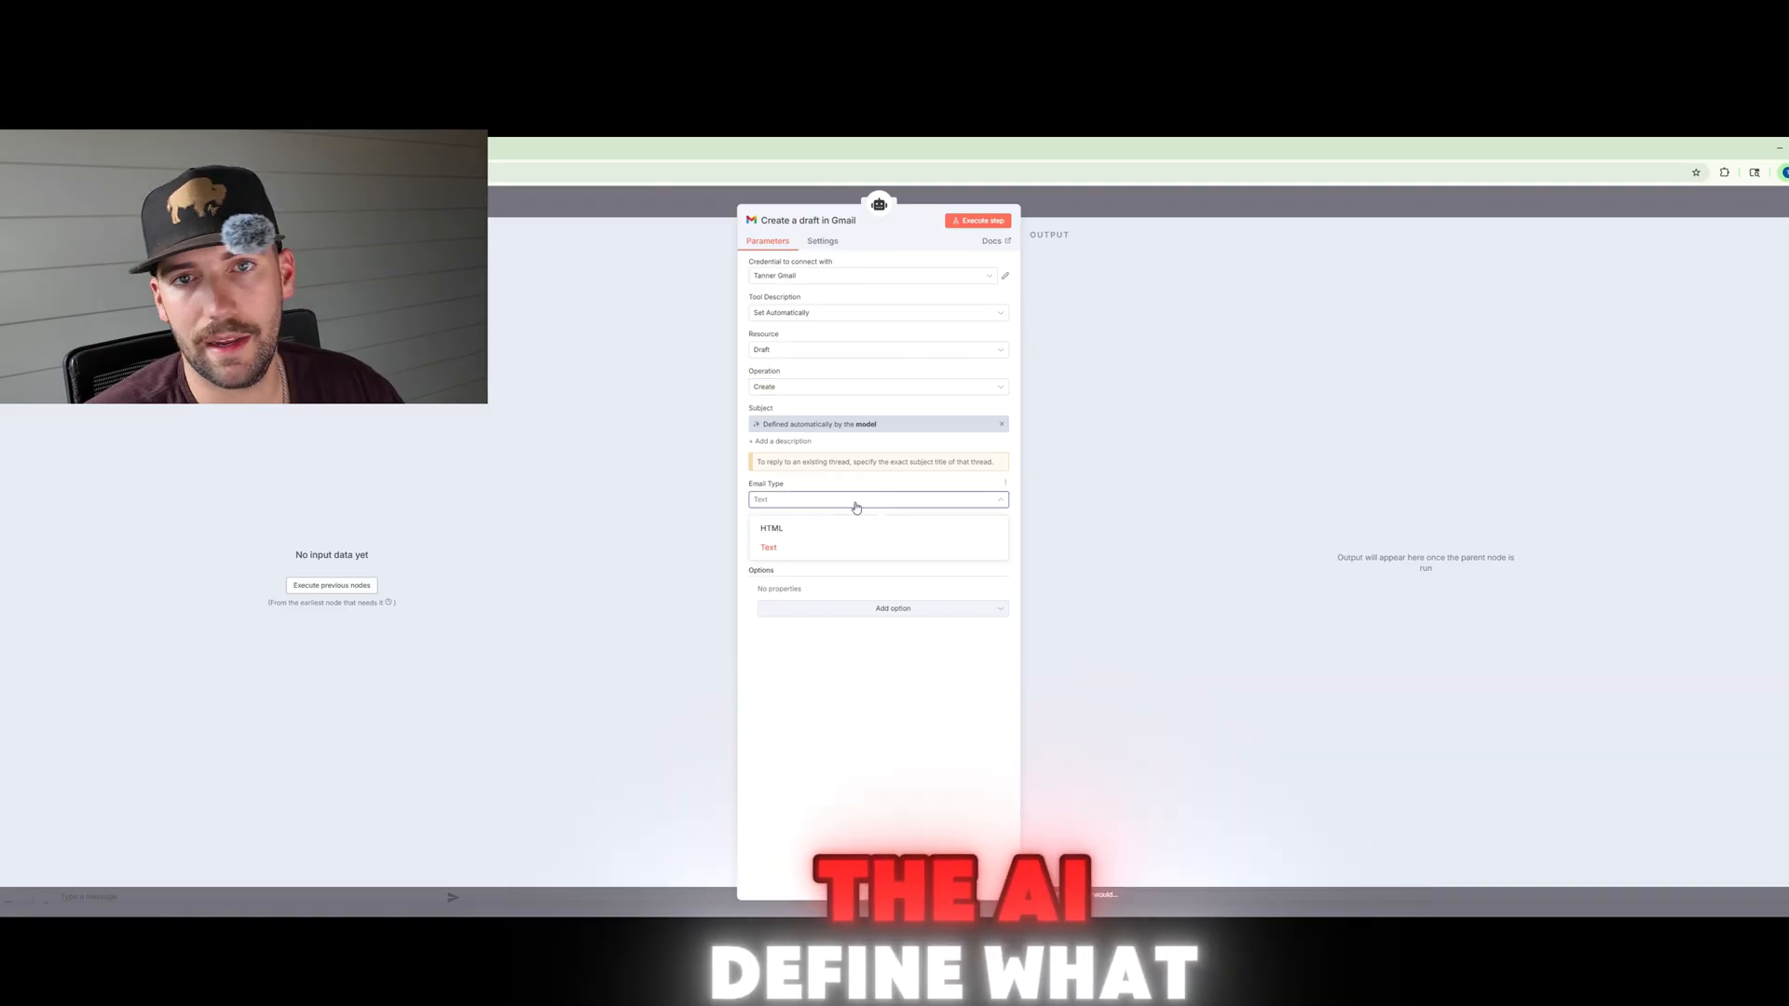
click(856, 506)
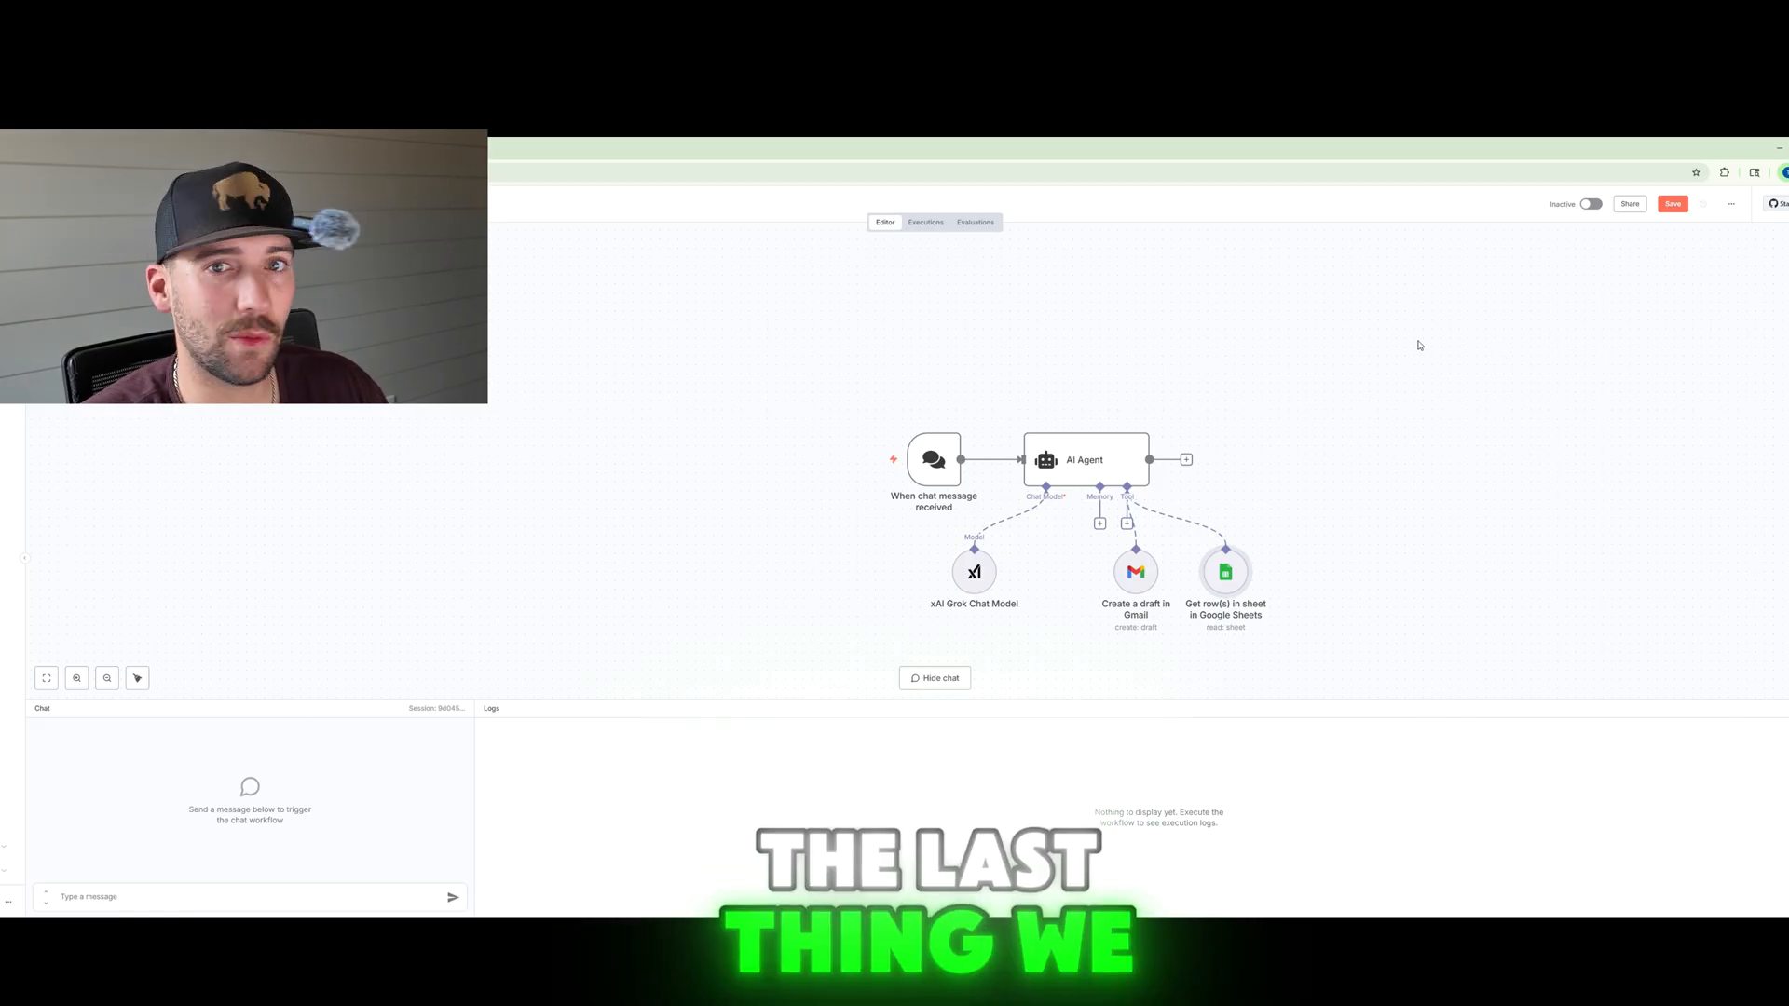
Step: Open the AI Agent settings and add a System Message option
double_click(1102, 471)
click(896, 487)
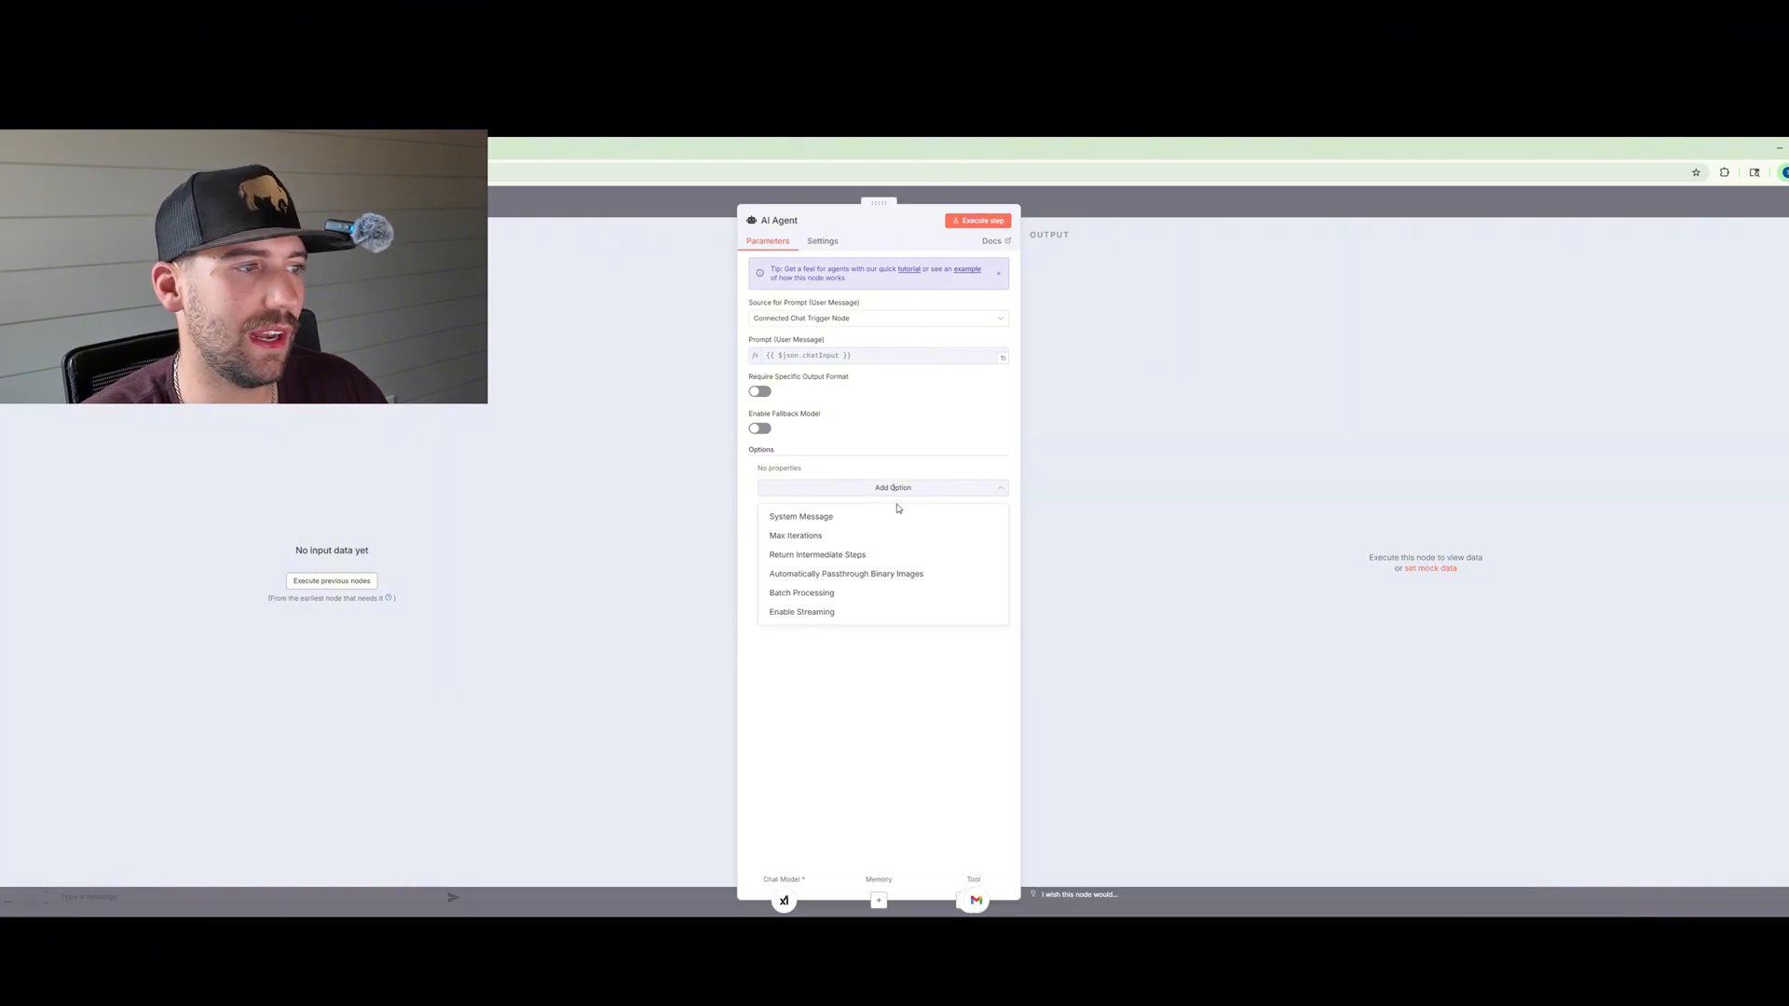
click(896, 516)
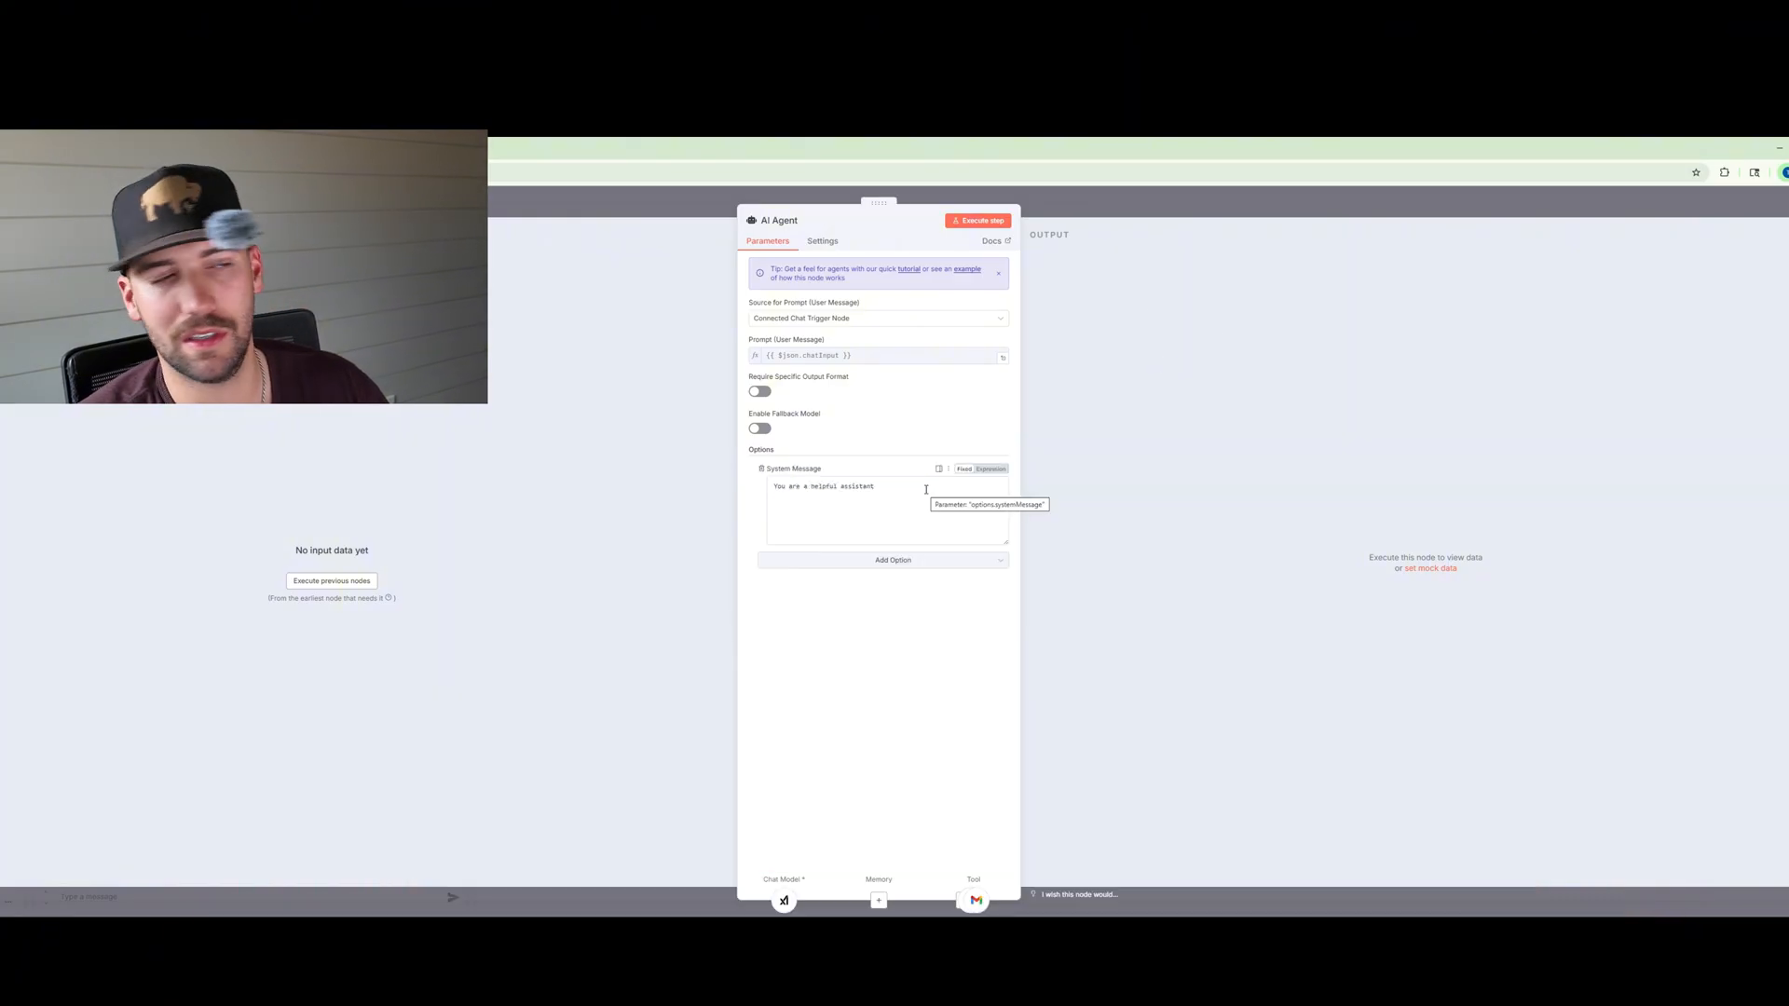
click(761, 468)
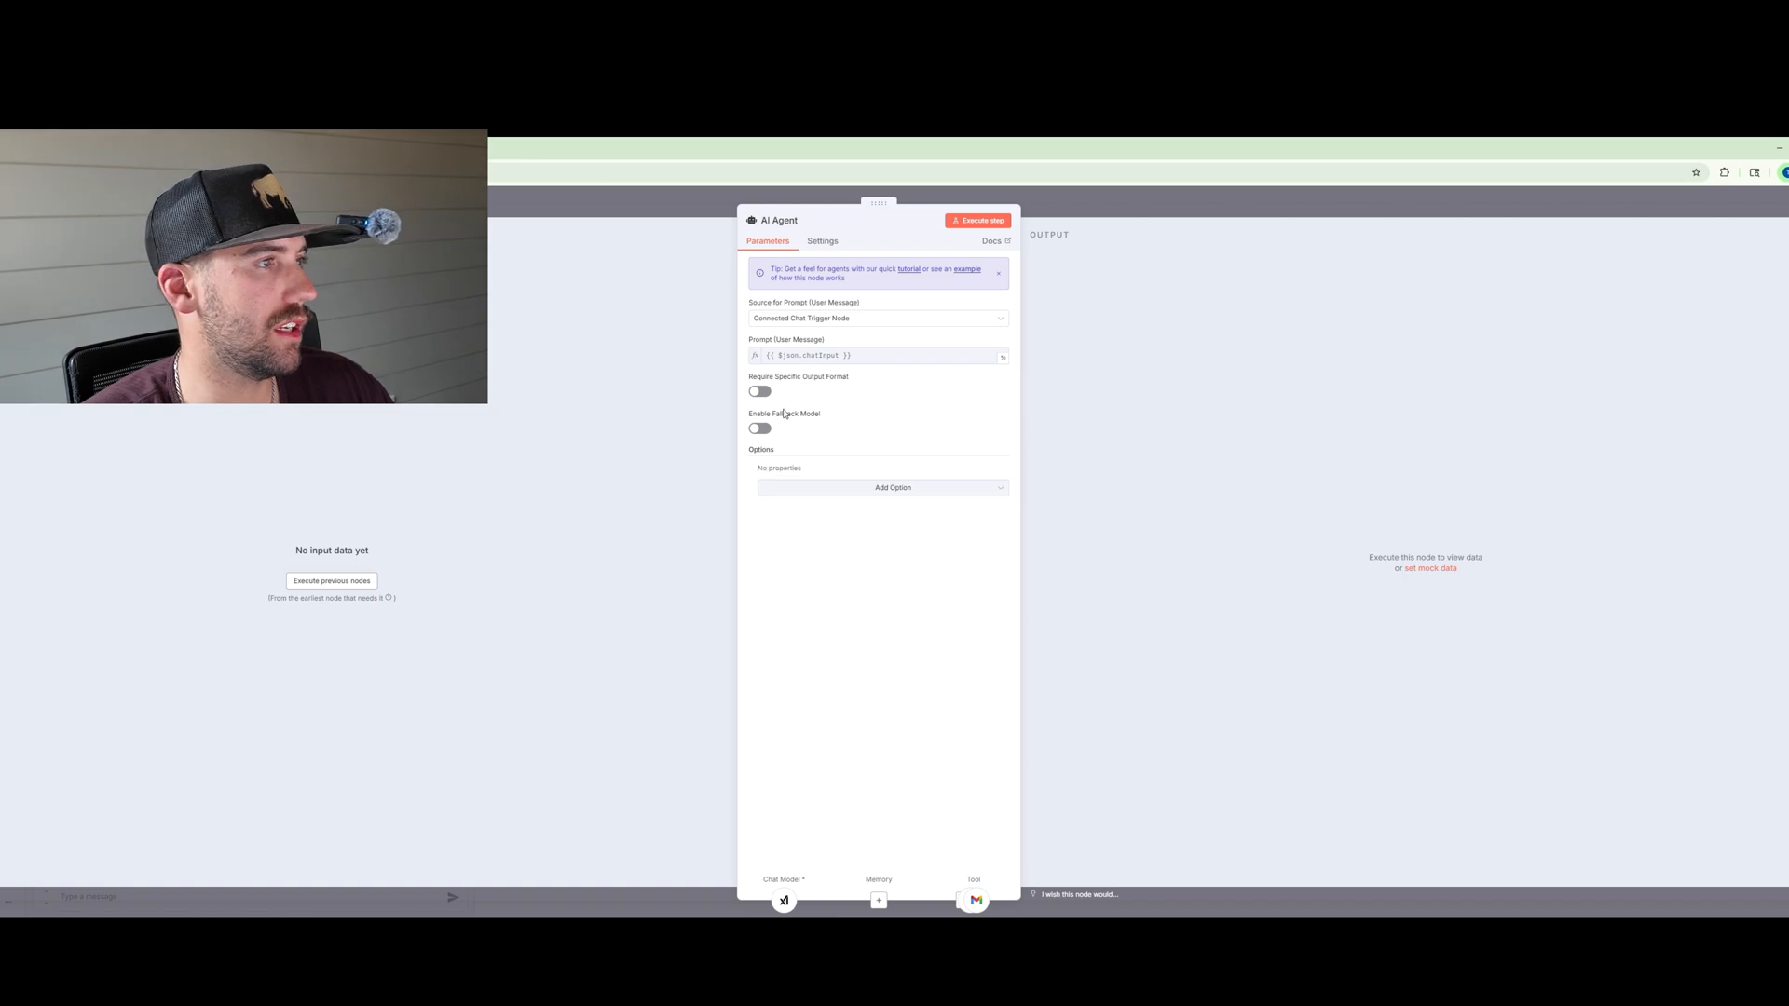
click(835, 486)
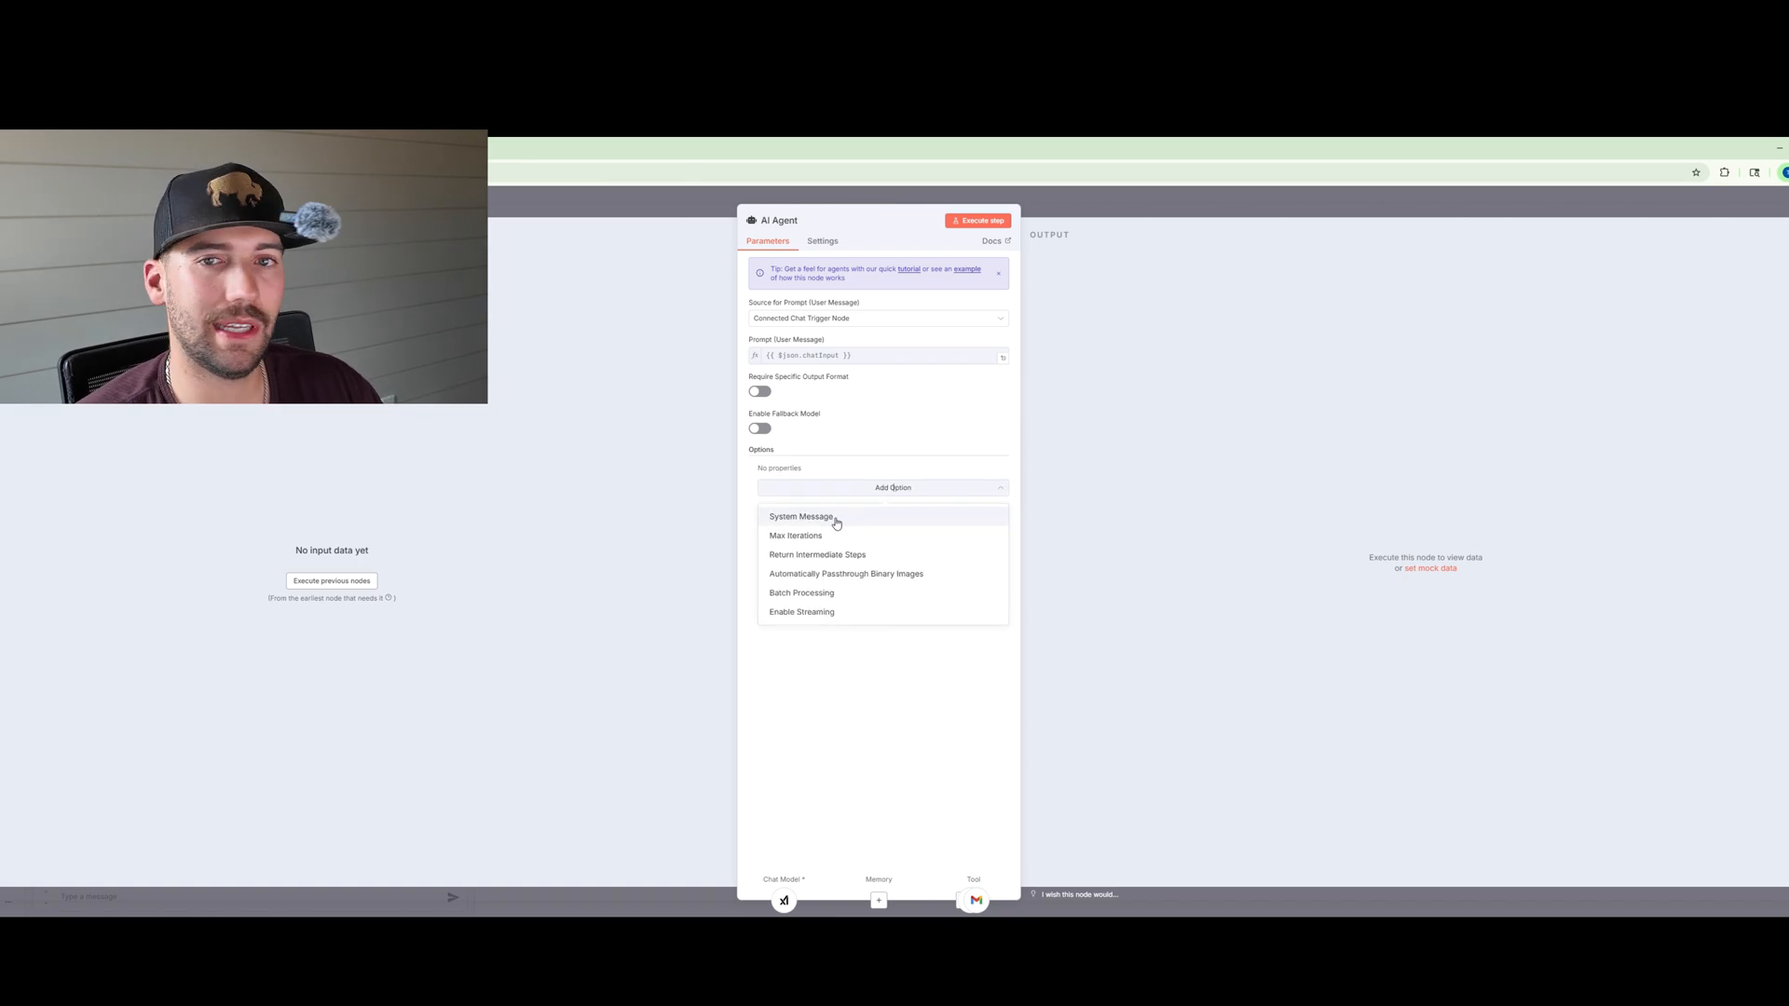
click(836, 520)
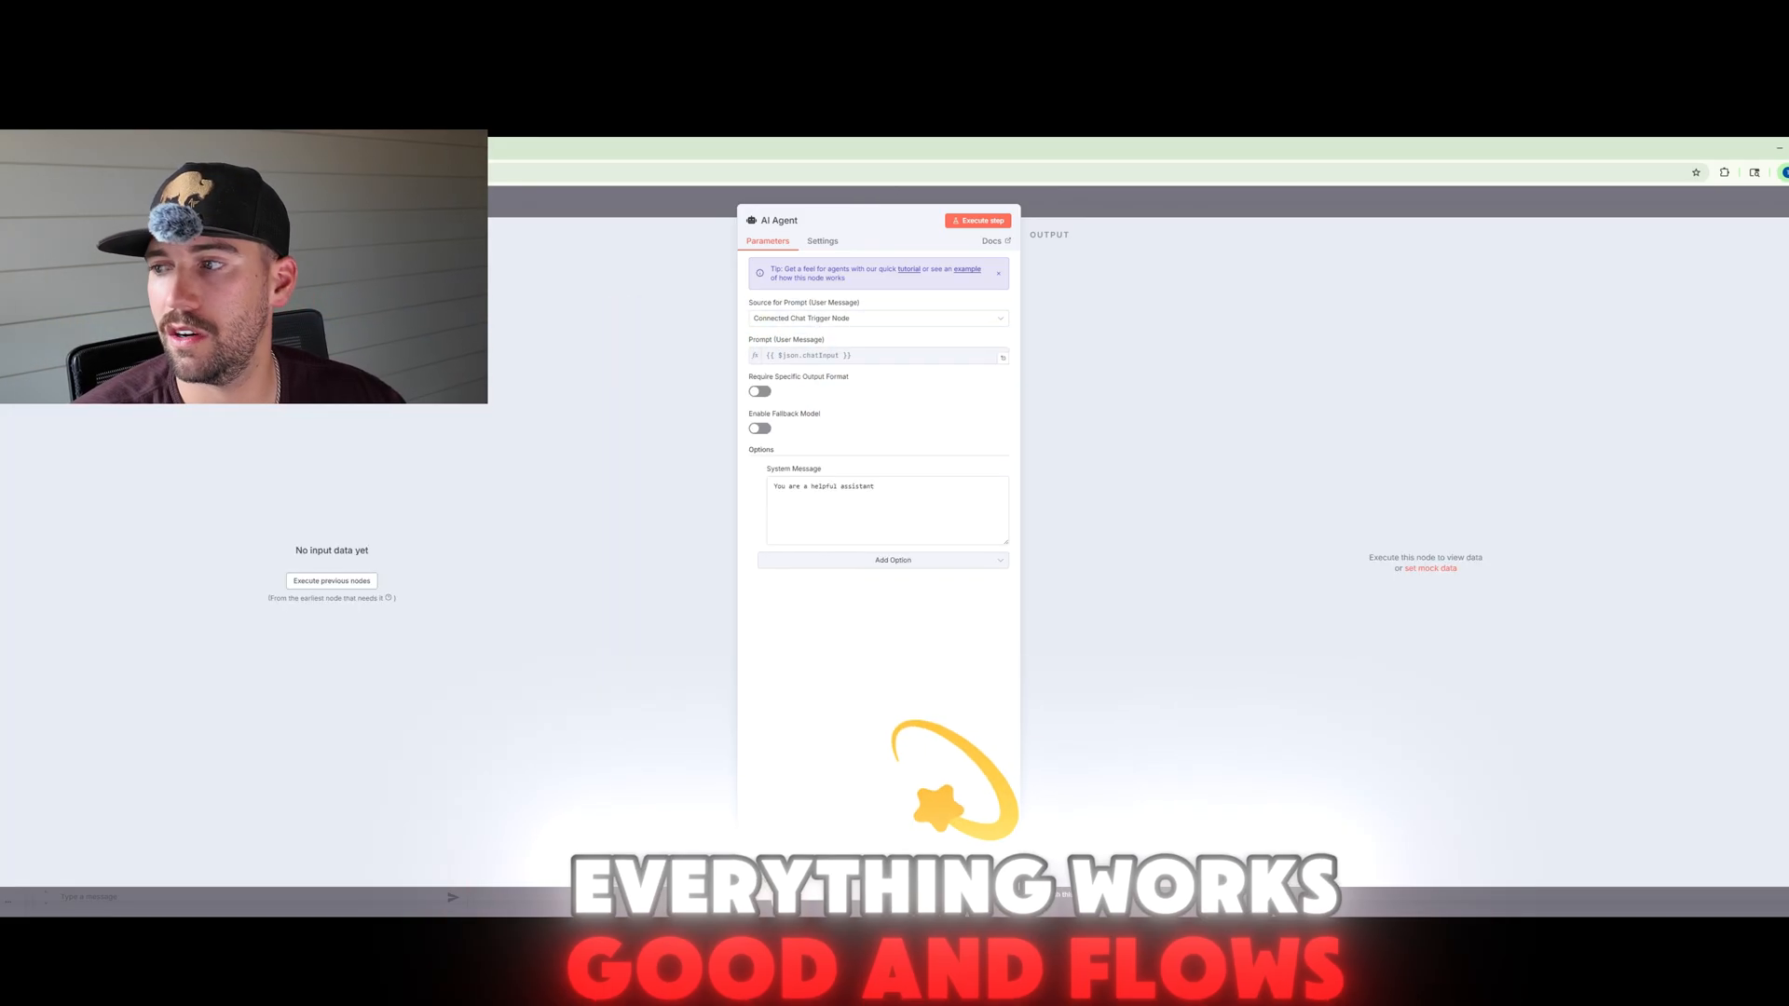
Step: Replace the default system message with pasted real estate lead-nurturing instructions for the Google Sheets and Gmail tools, then close the agent
click(892, 560)
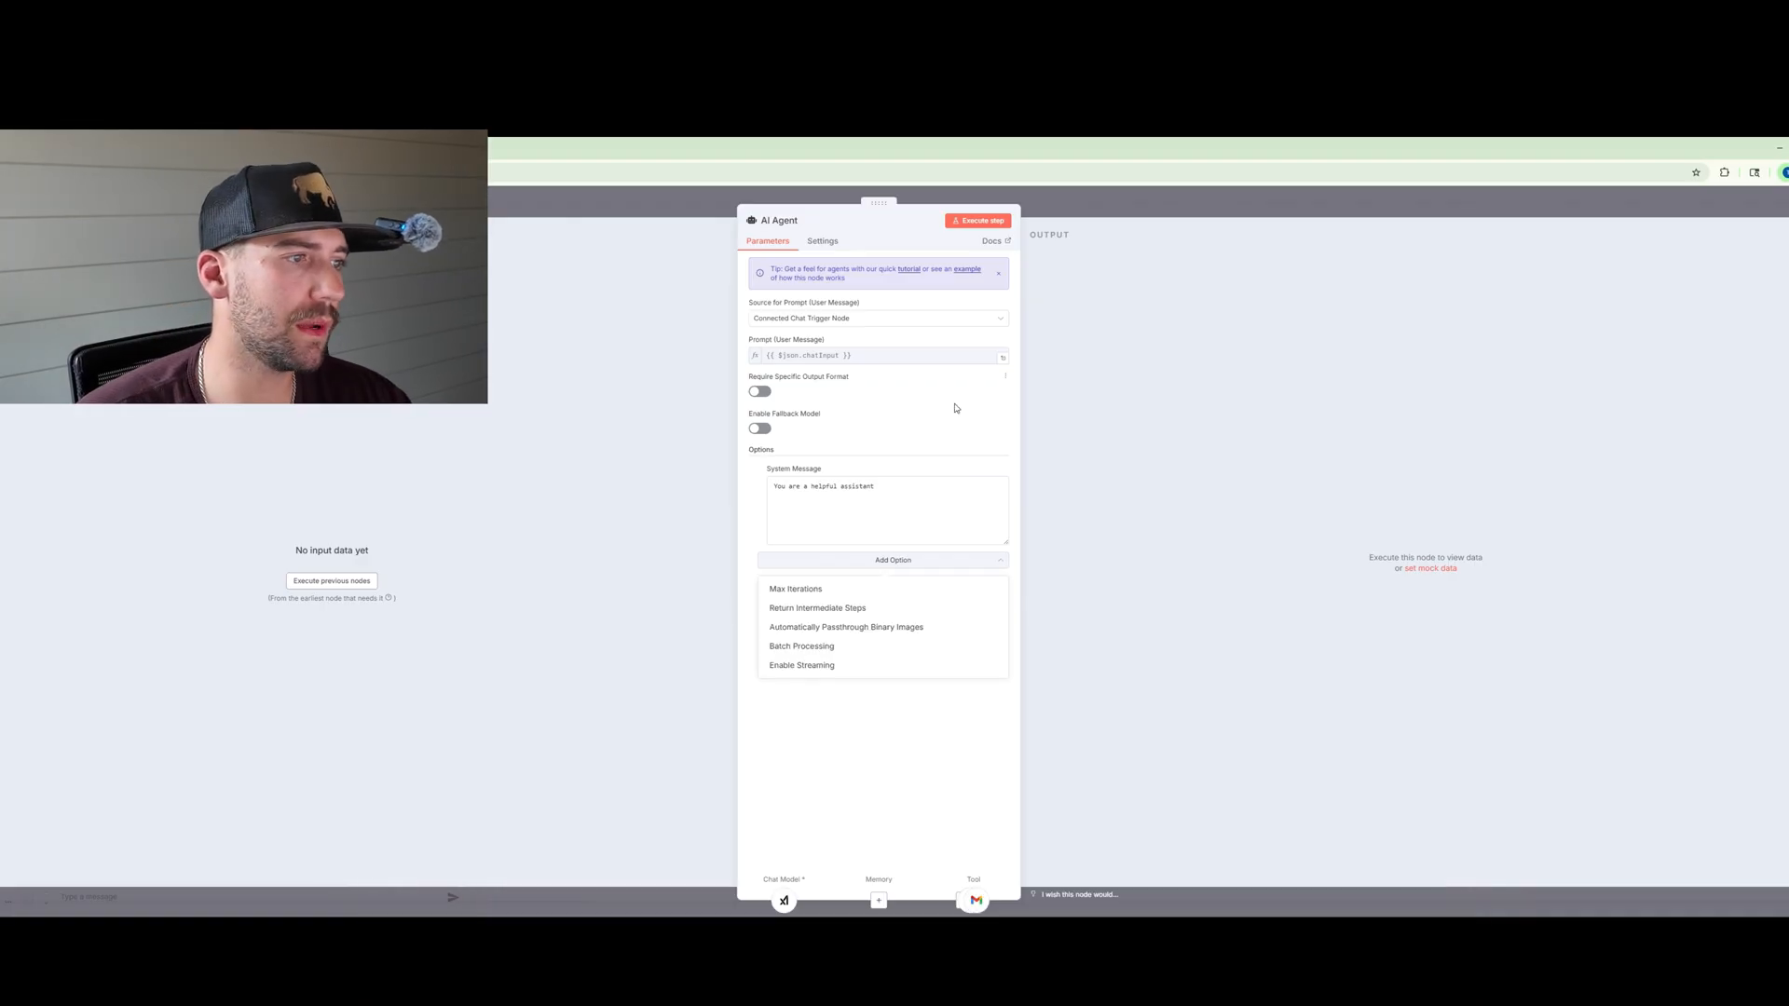
drag(881, 487, 552, 429)
key(BackSpace)
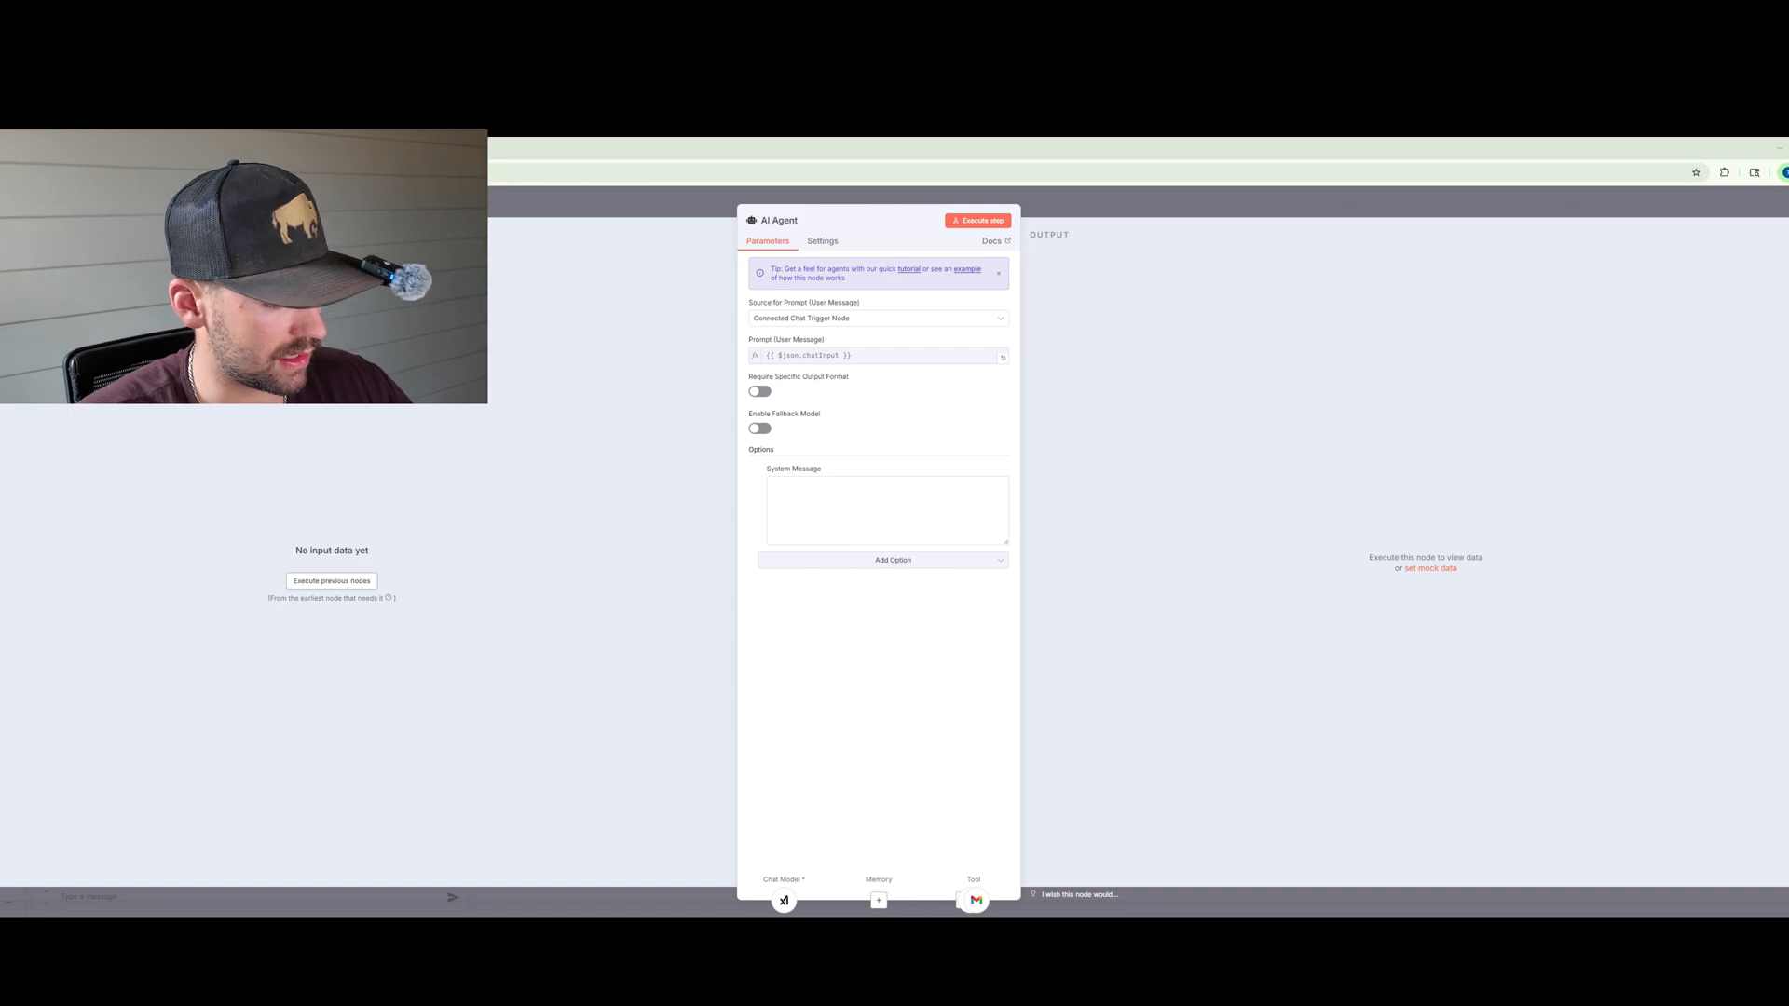
click(862, 486)
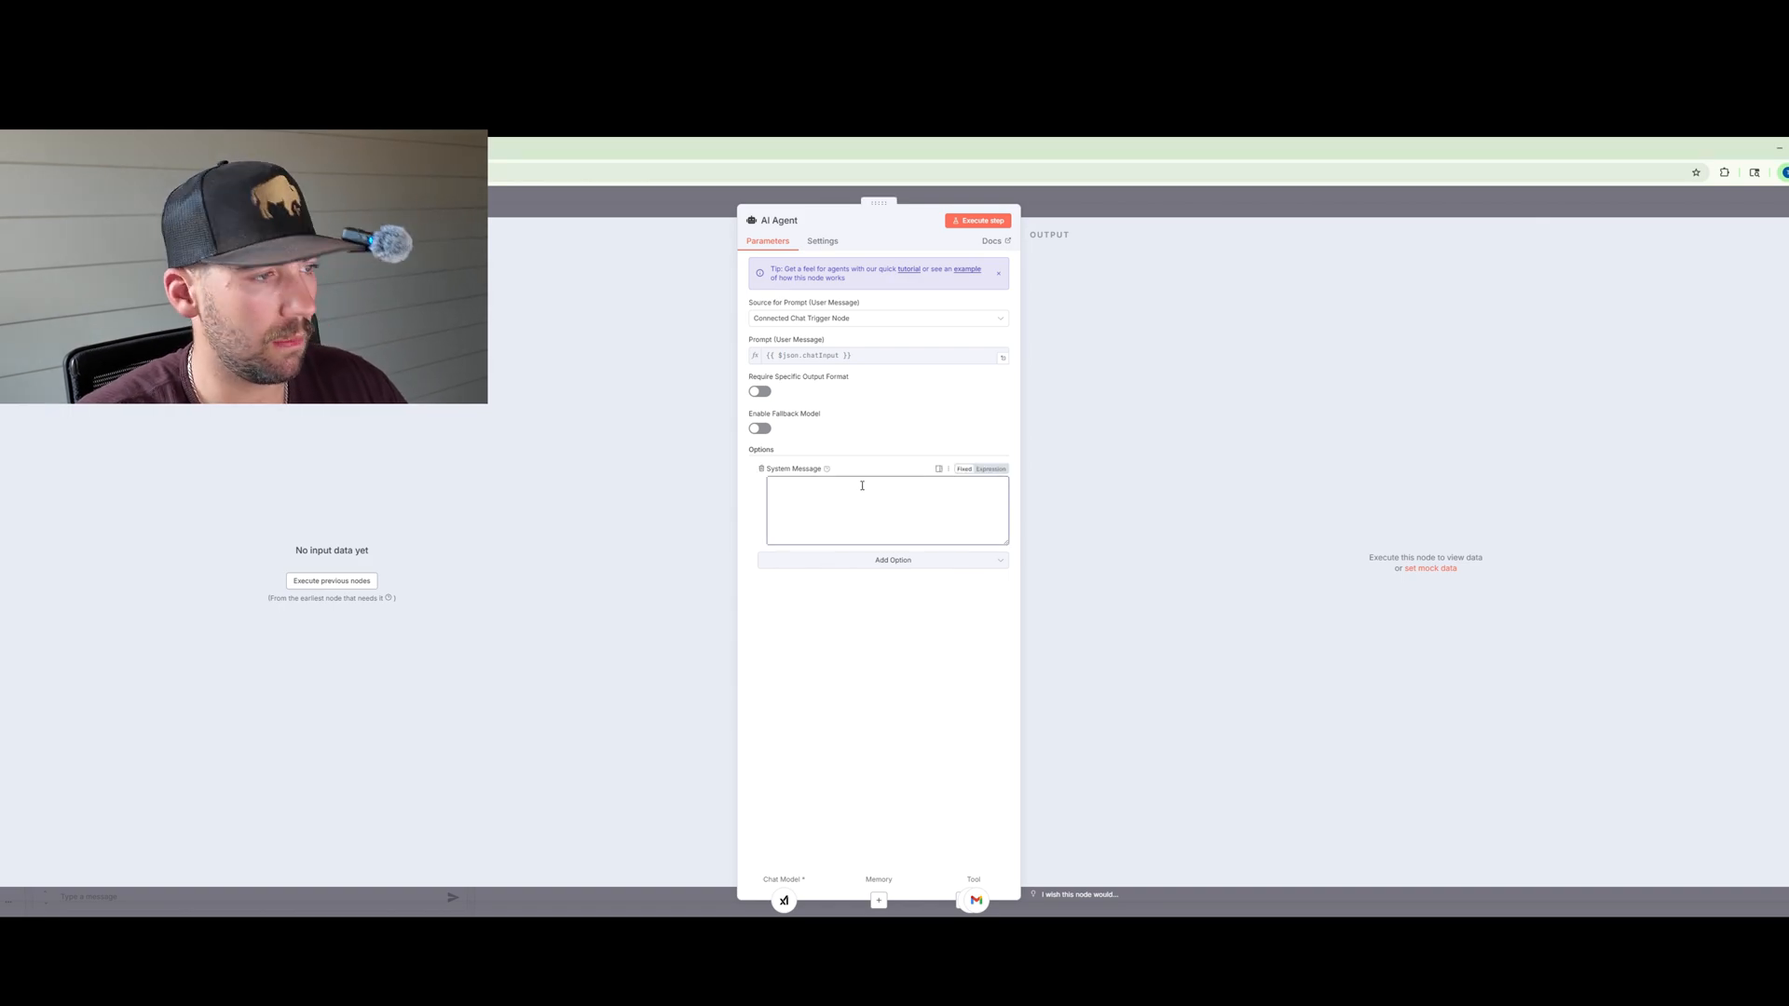
key(ctrl+v)
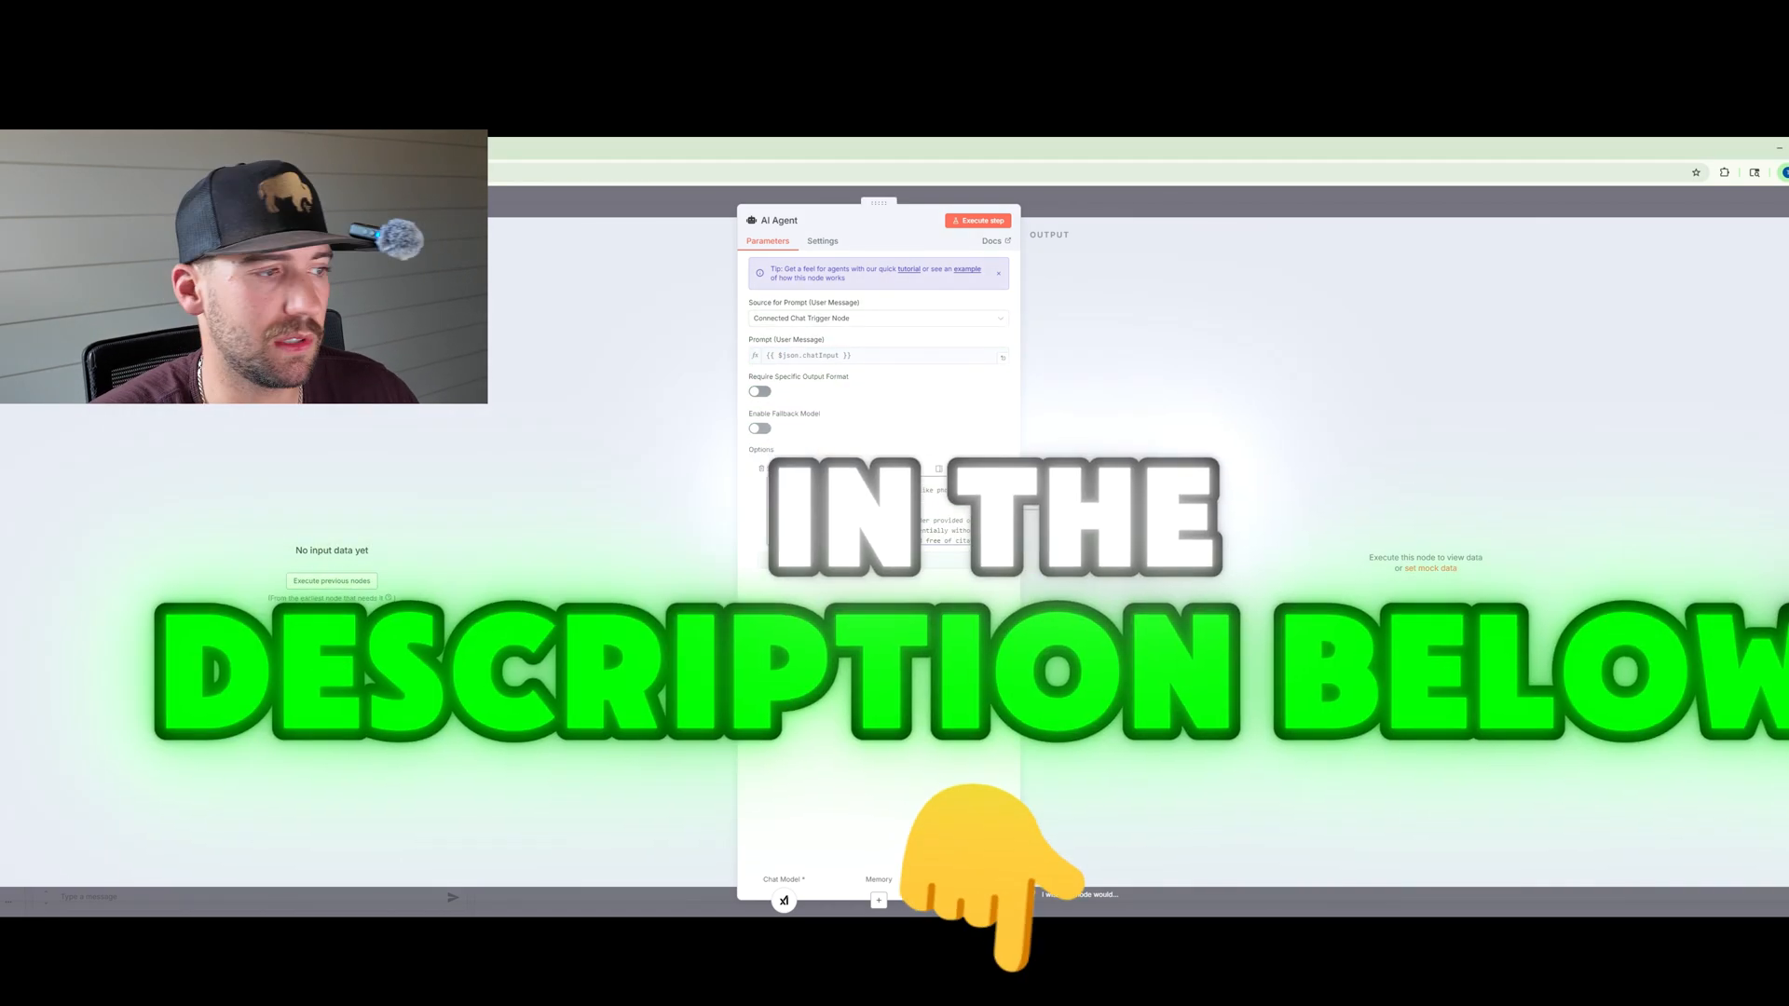
scroll(1003, 515, up, 10)
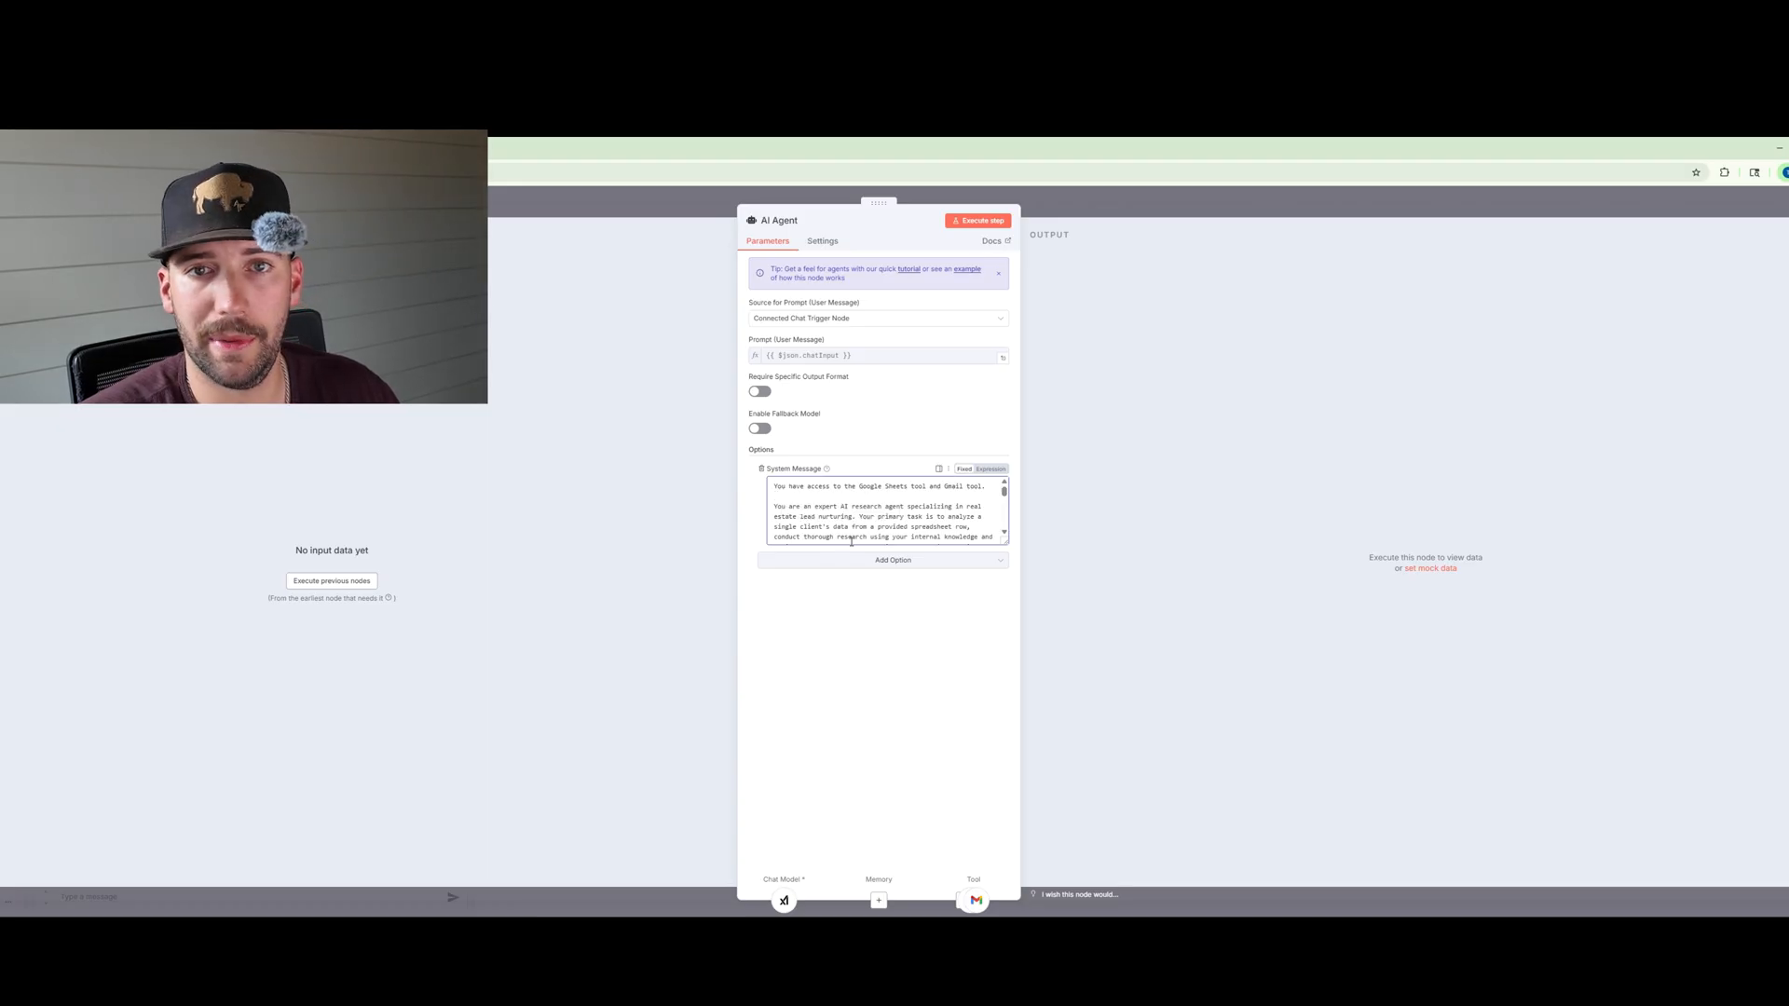
scroll(868, 535, down, 5)
scroll(867, 535, down, 8)
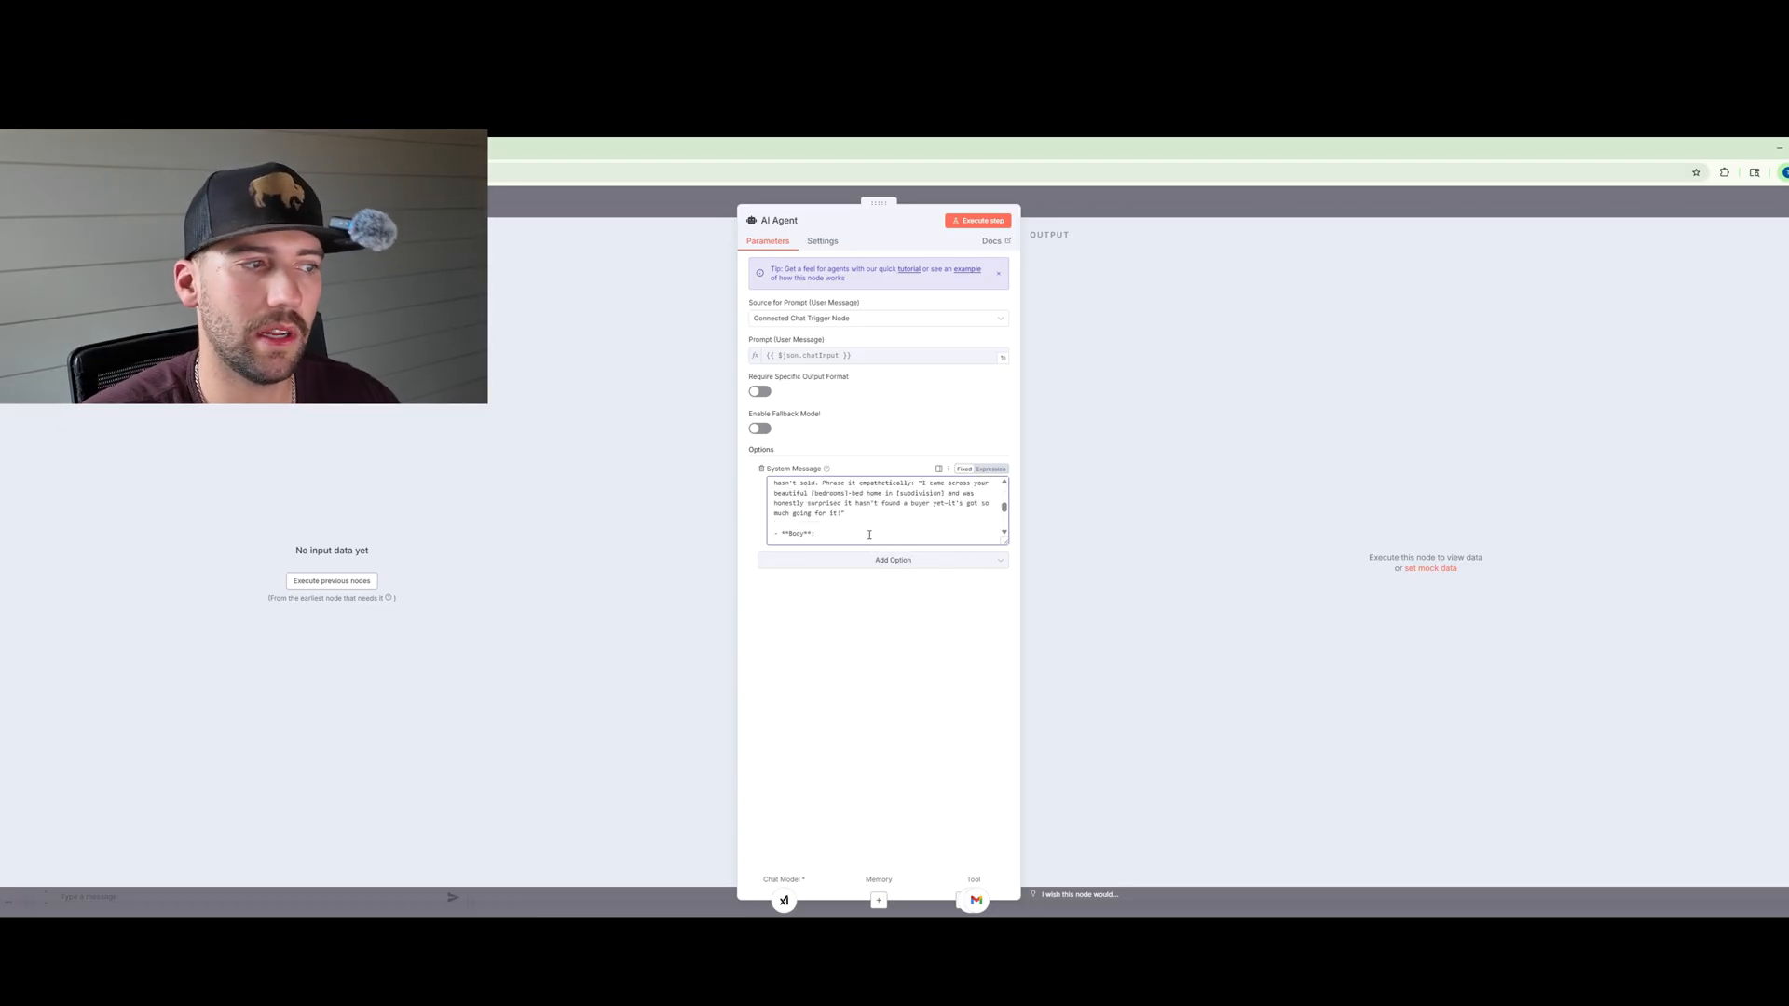
scroll(874, 538, up, 3)
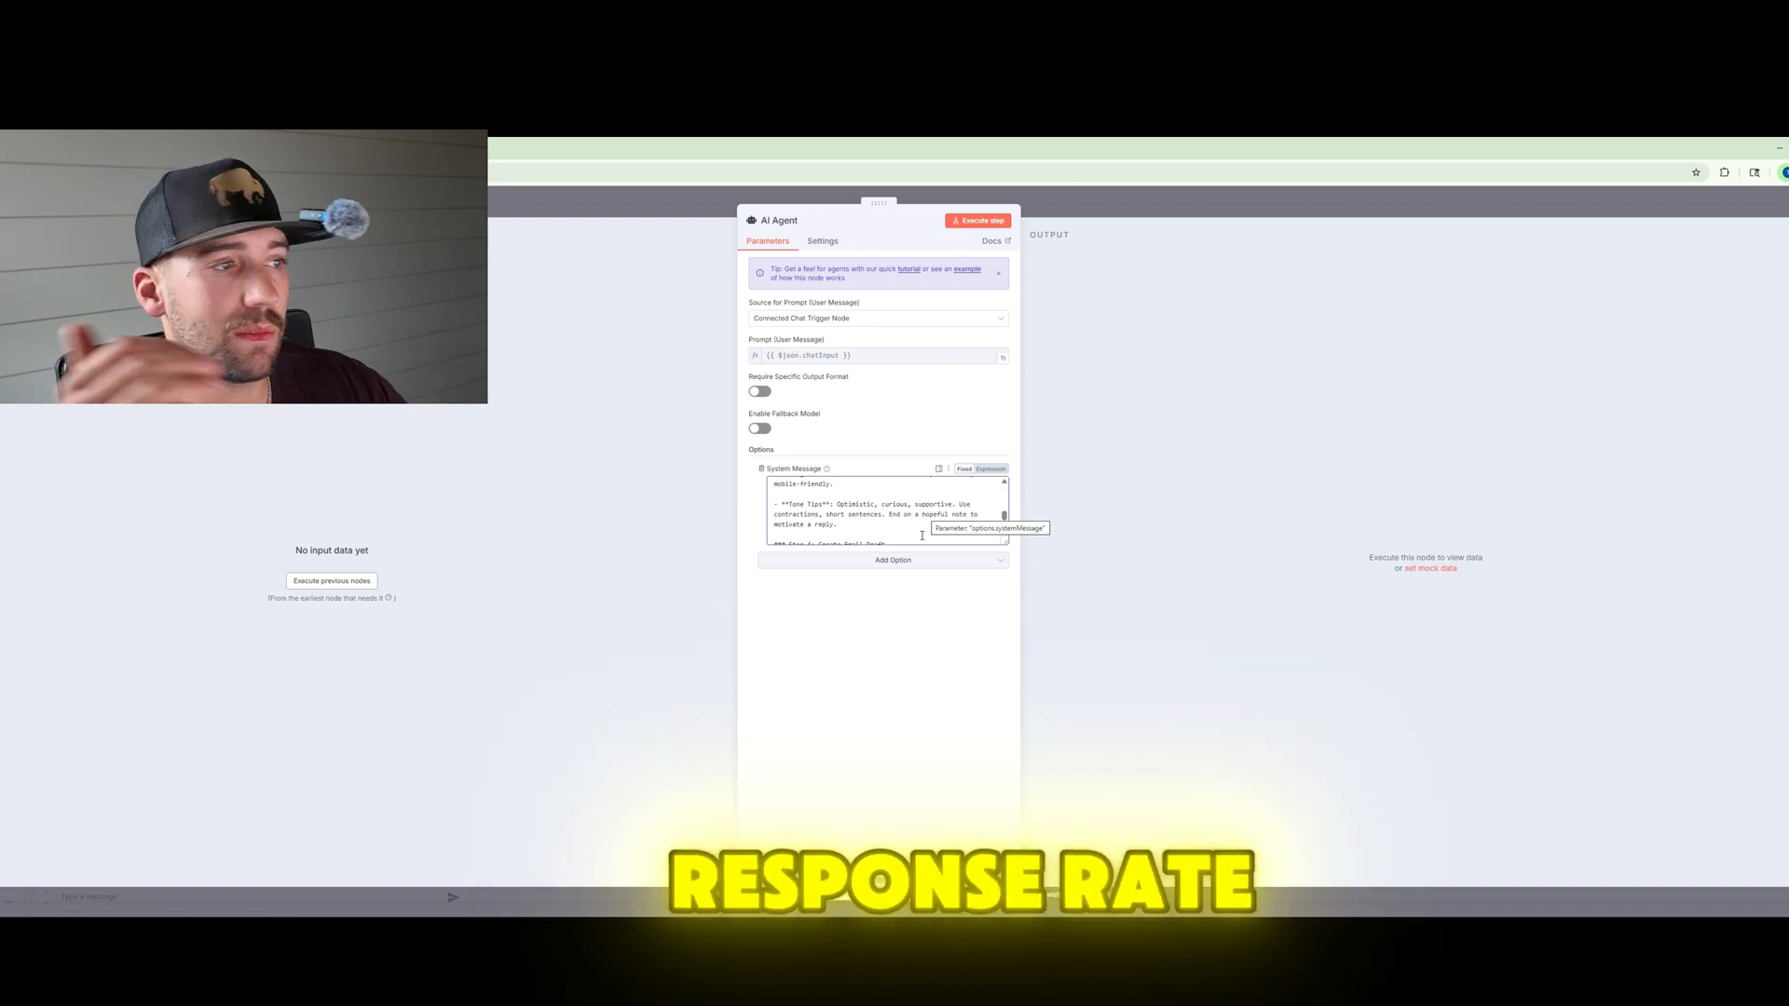
key(Escape)
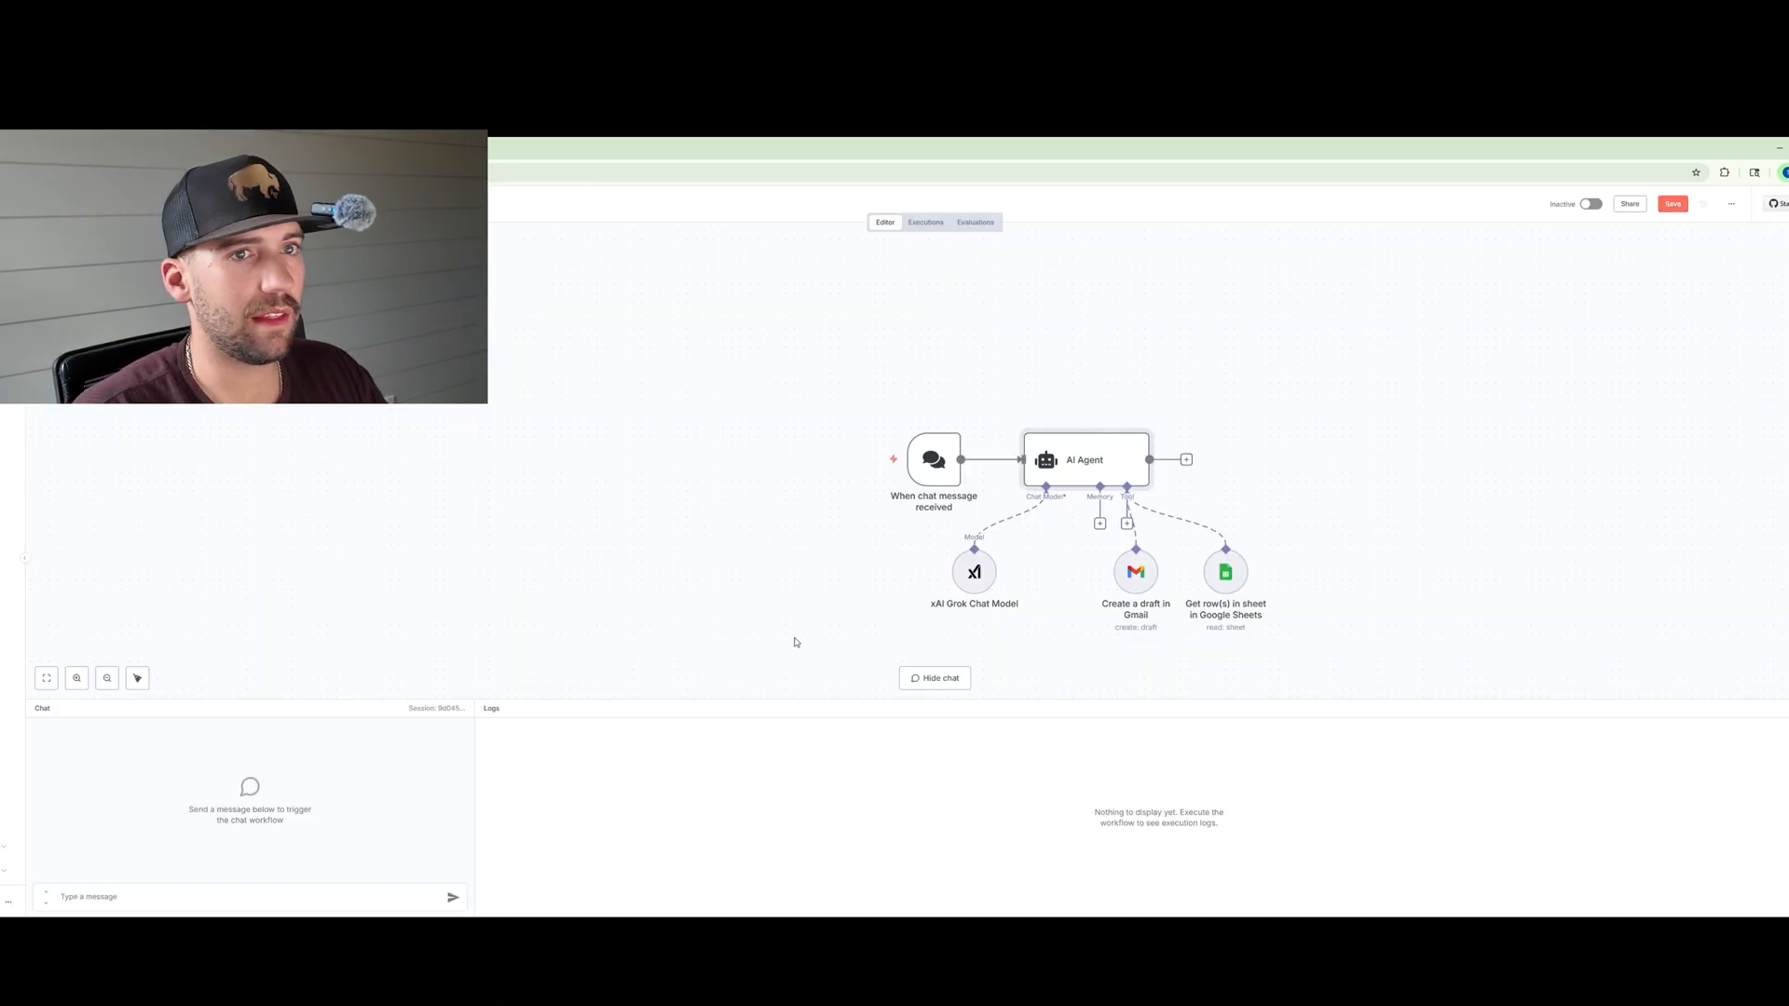
Step: Save the workflow and send the chat message "Do the first 3 clients on the google sheet"
click(1672, 205)
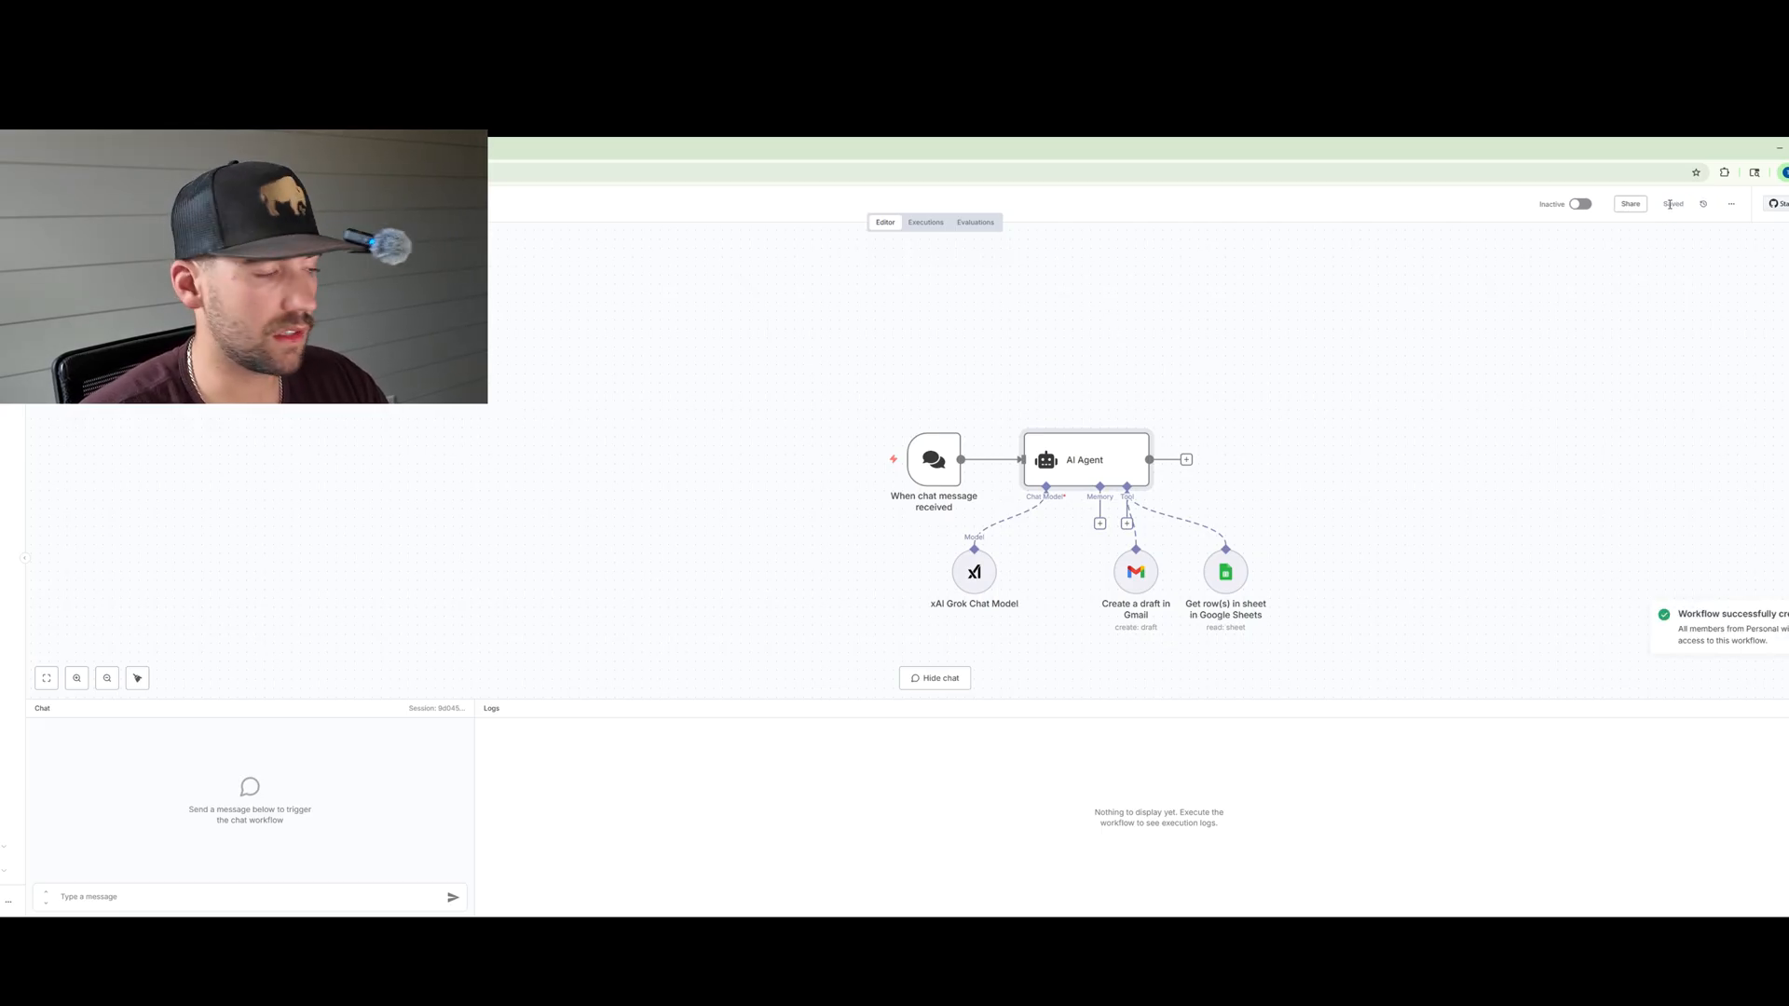
click(126, 893)
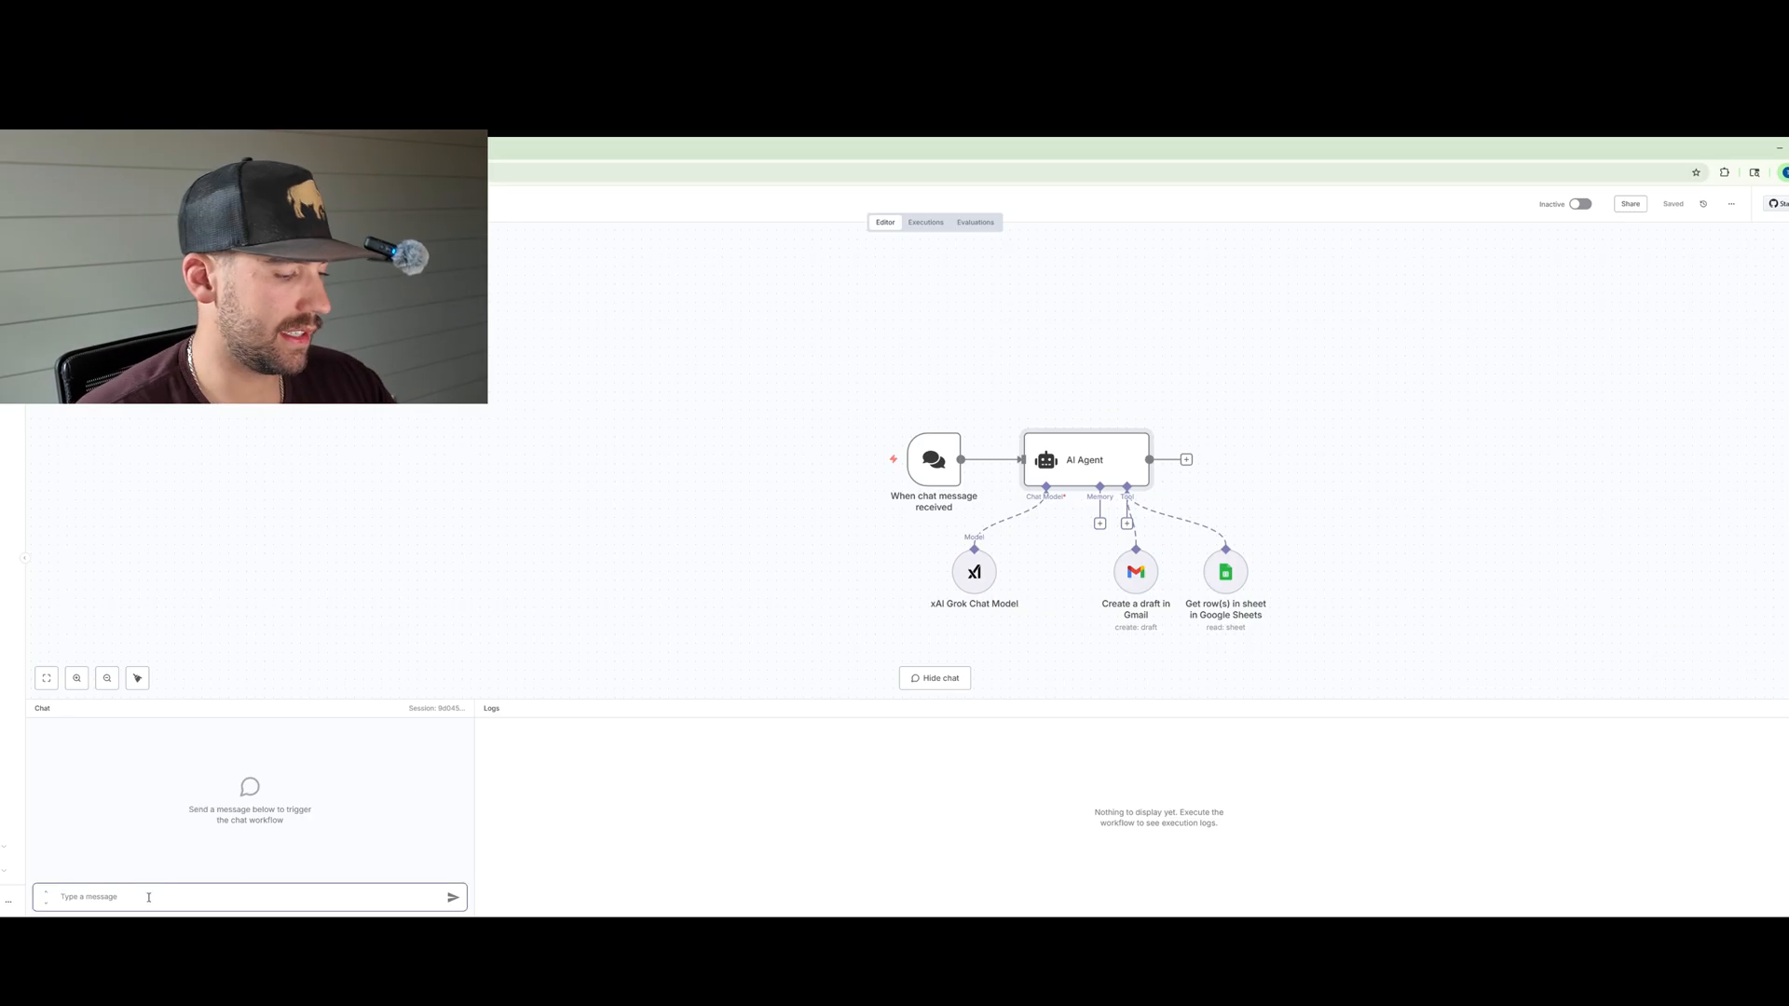
text(Do the)
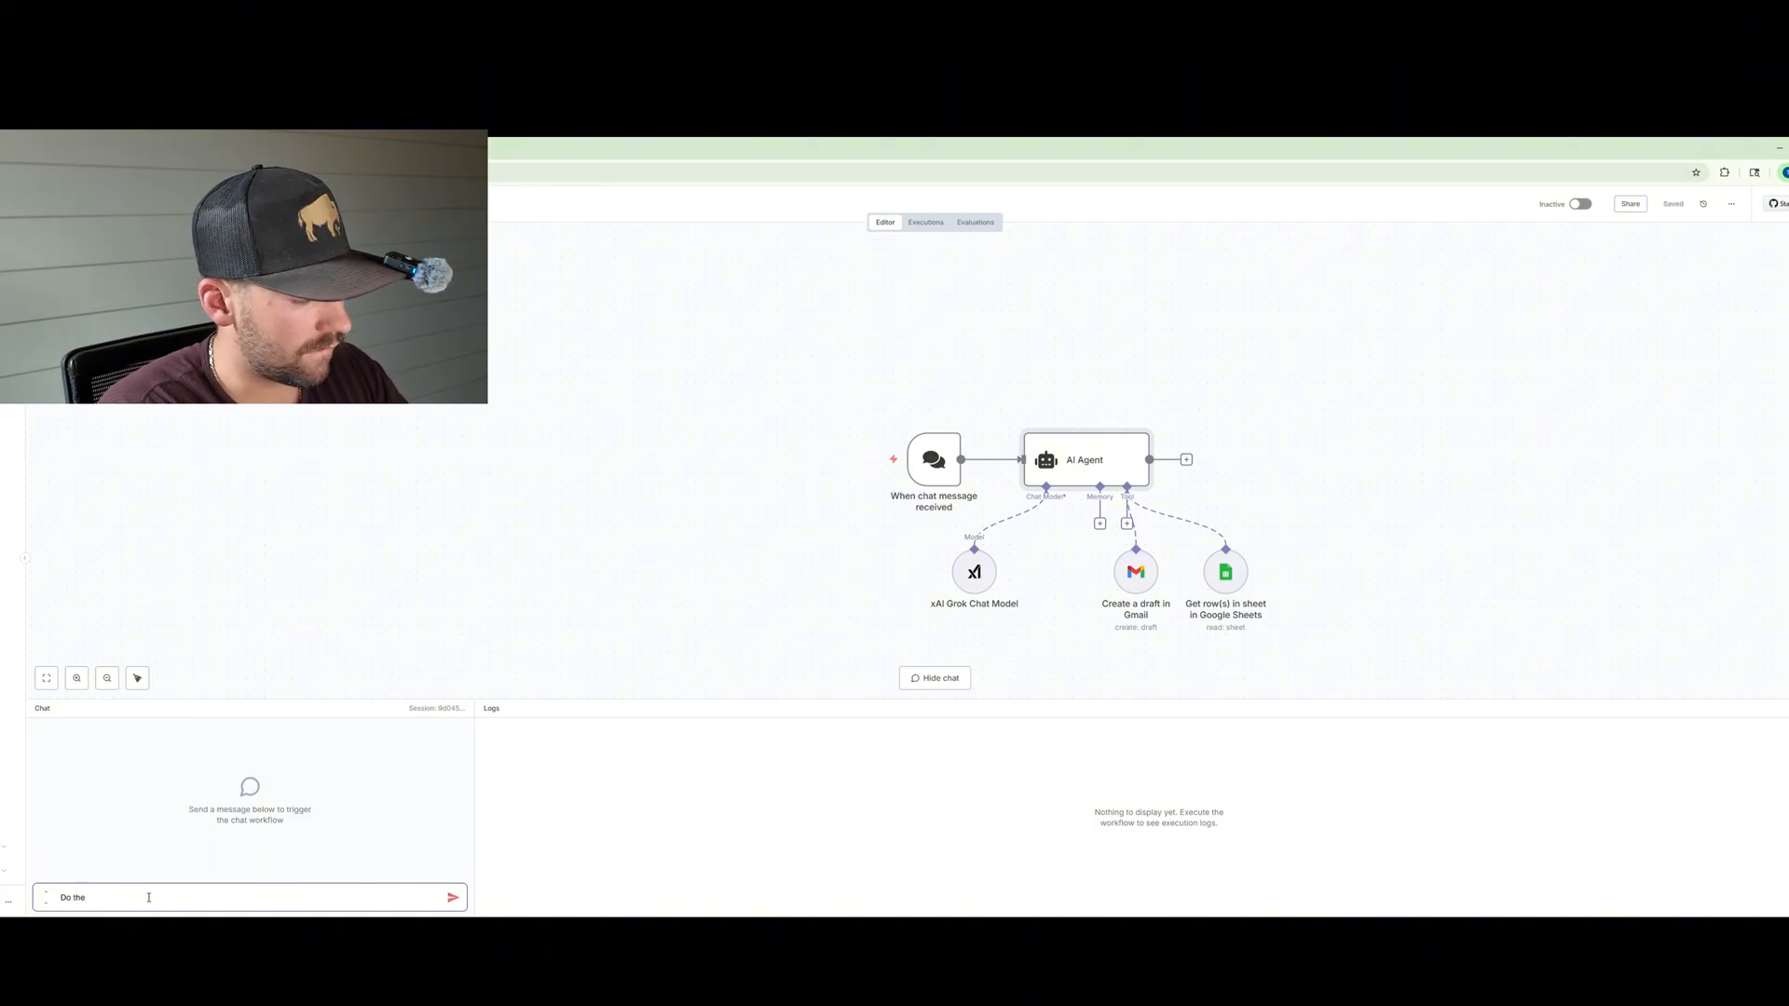
text( first 3 clie)
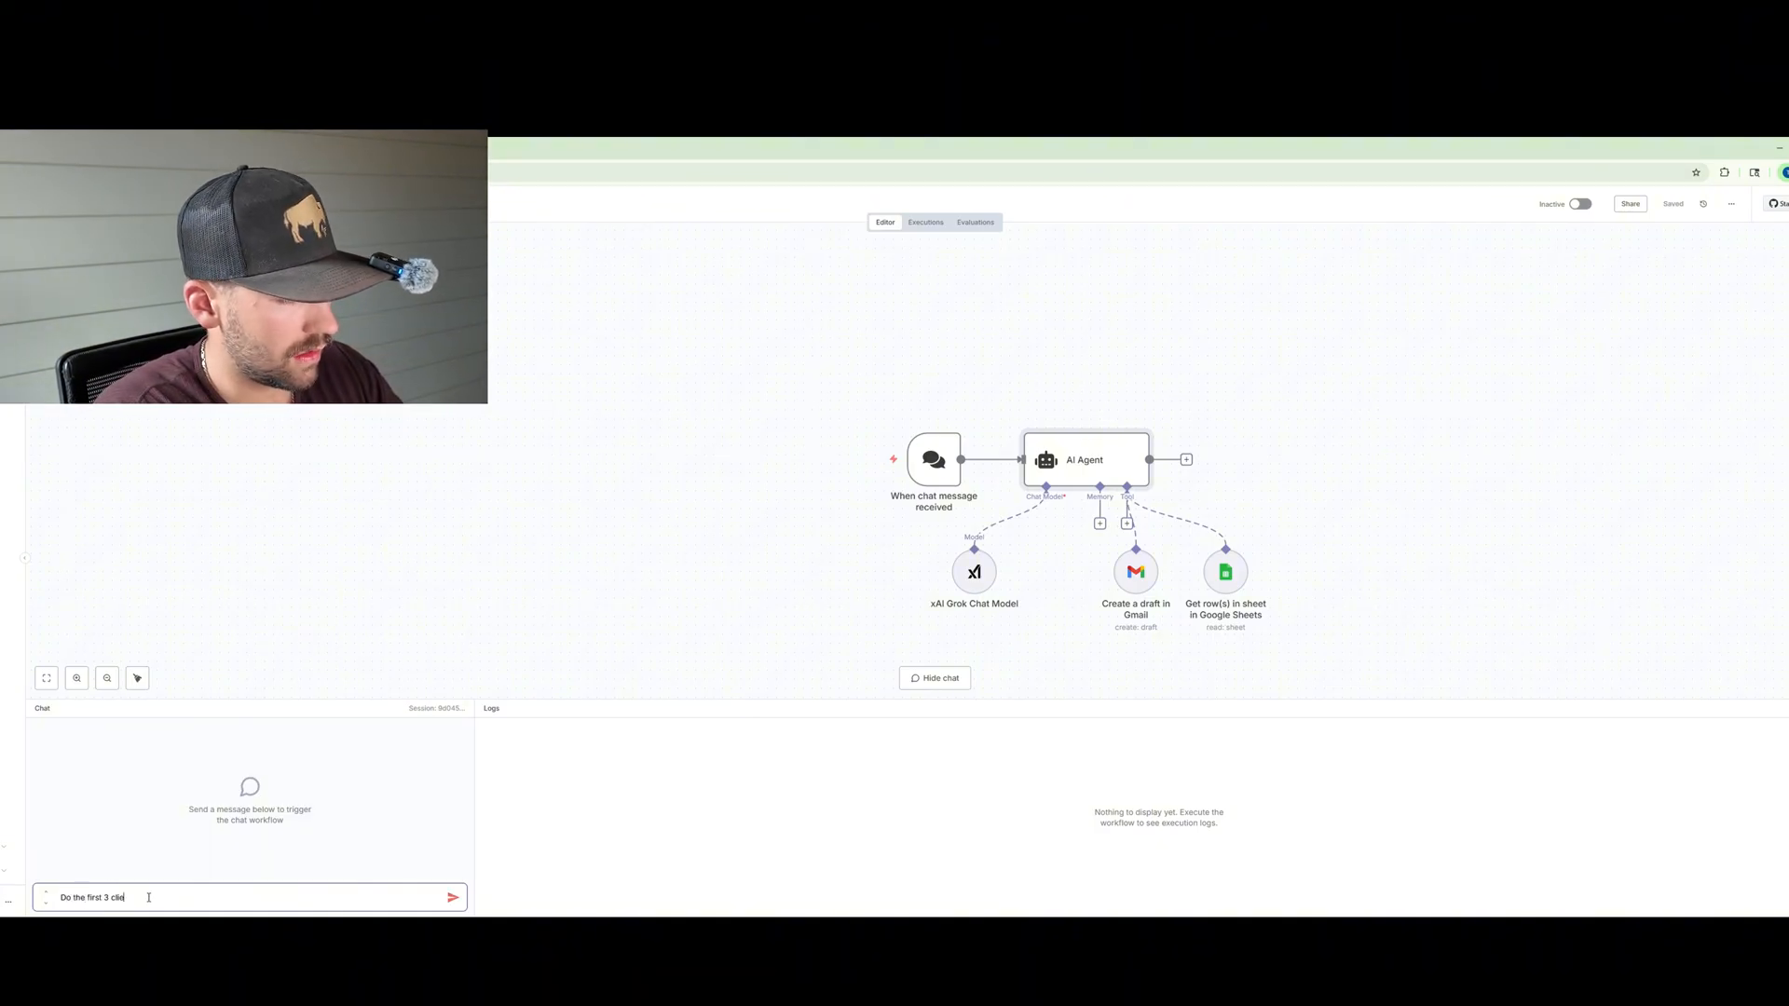
text(n the google s)
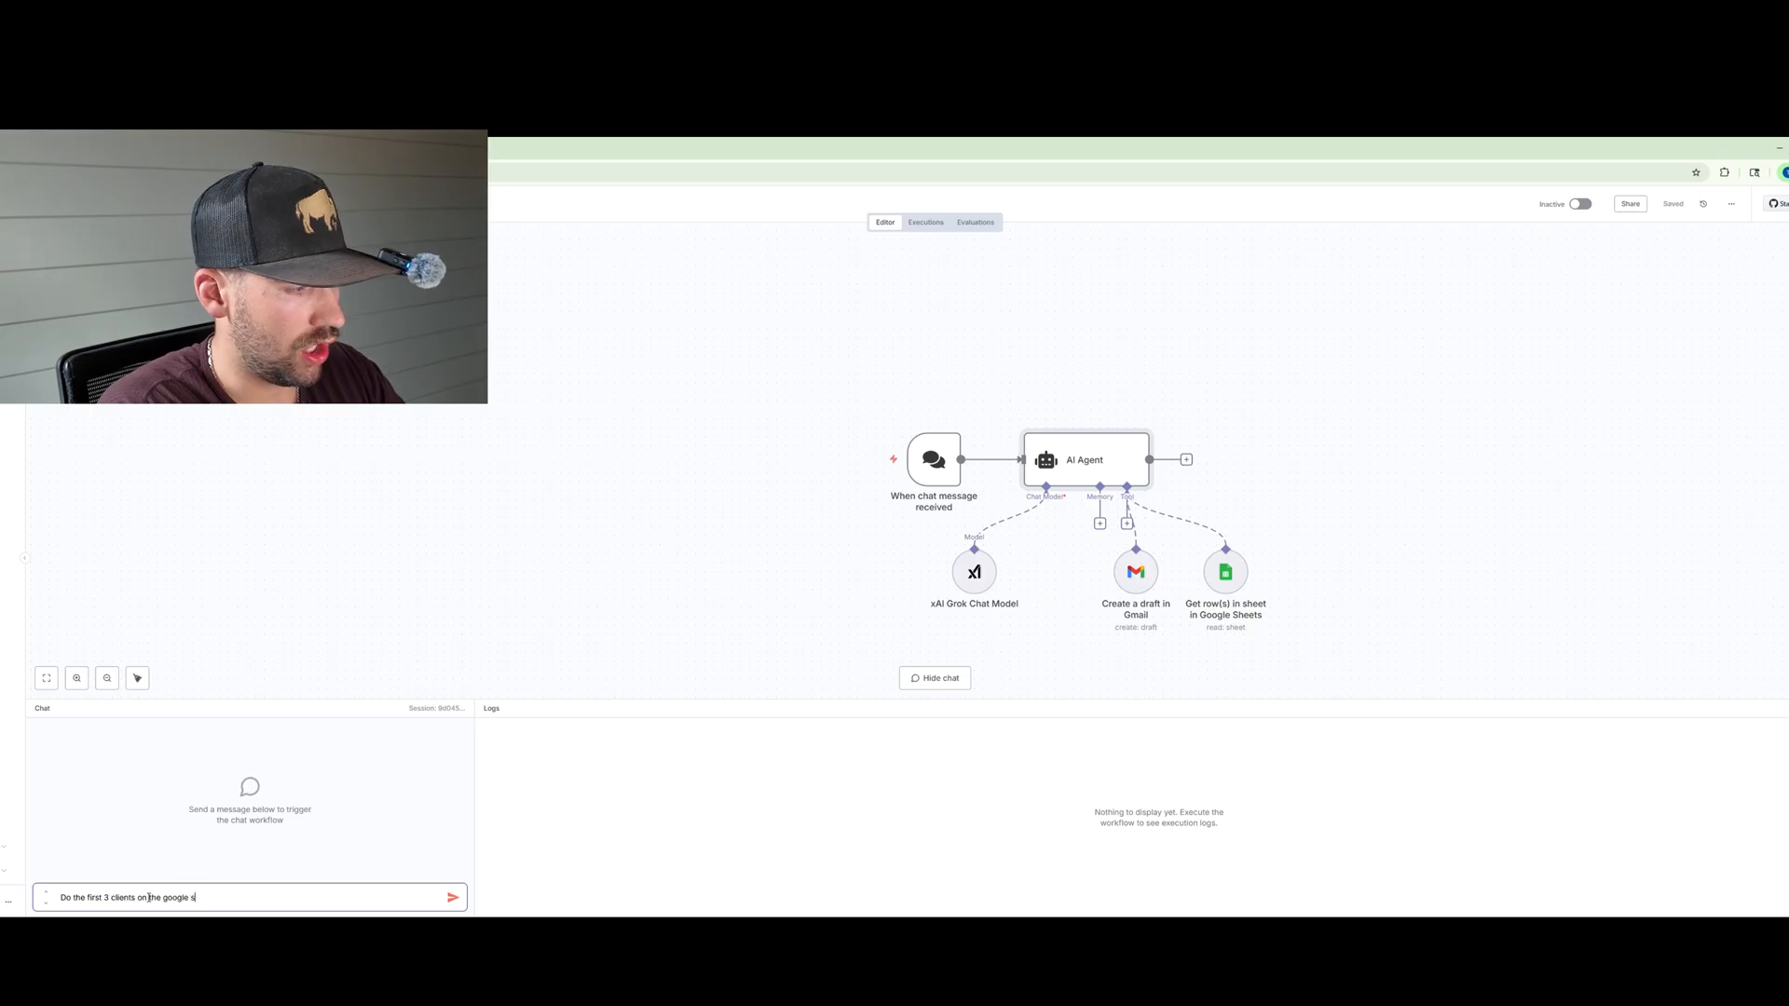
text(heet)
key(Return)
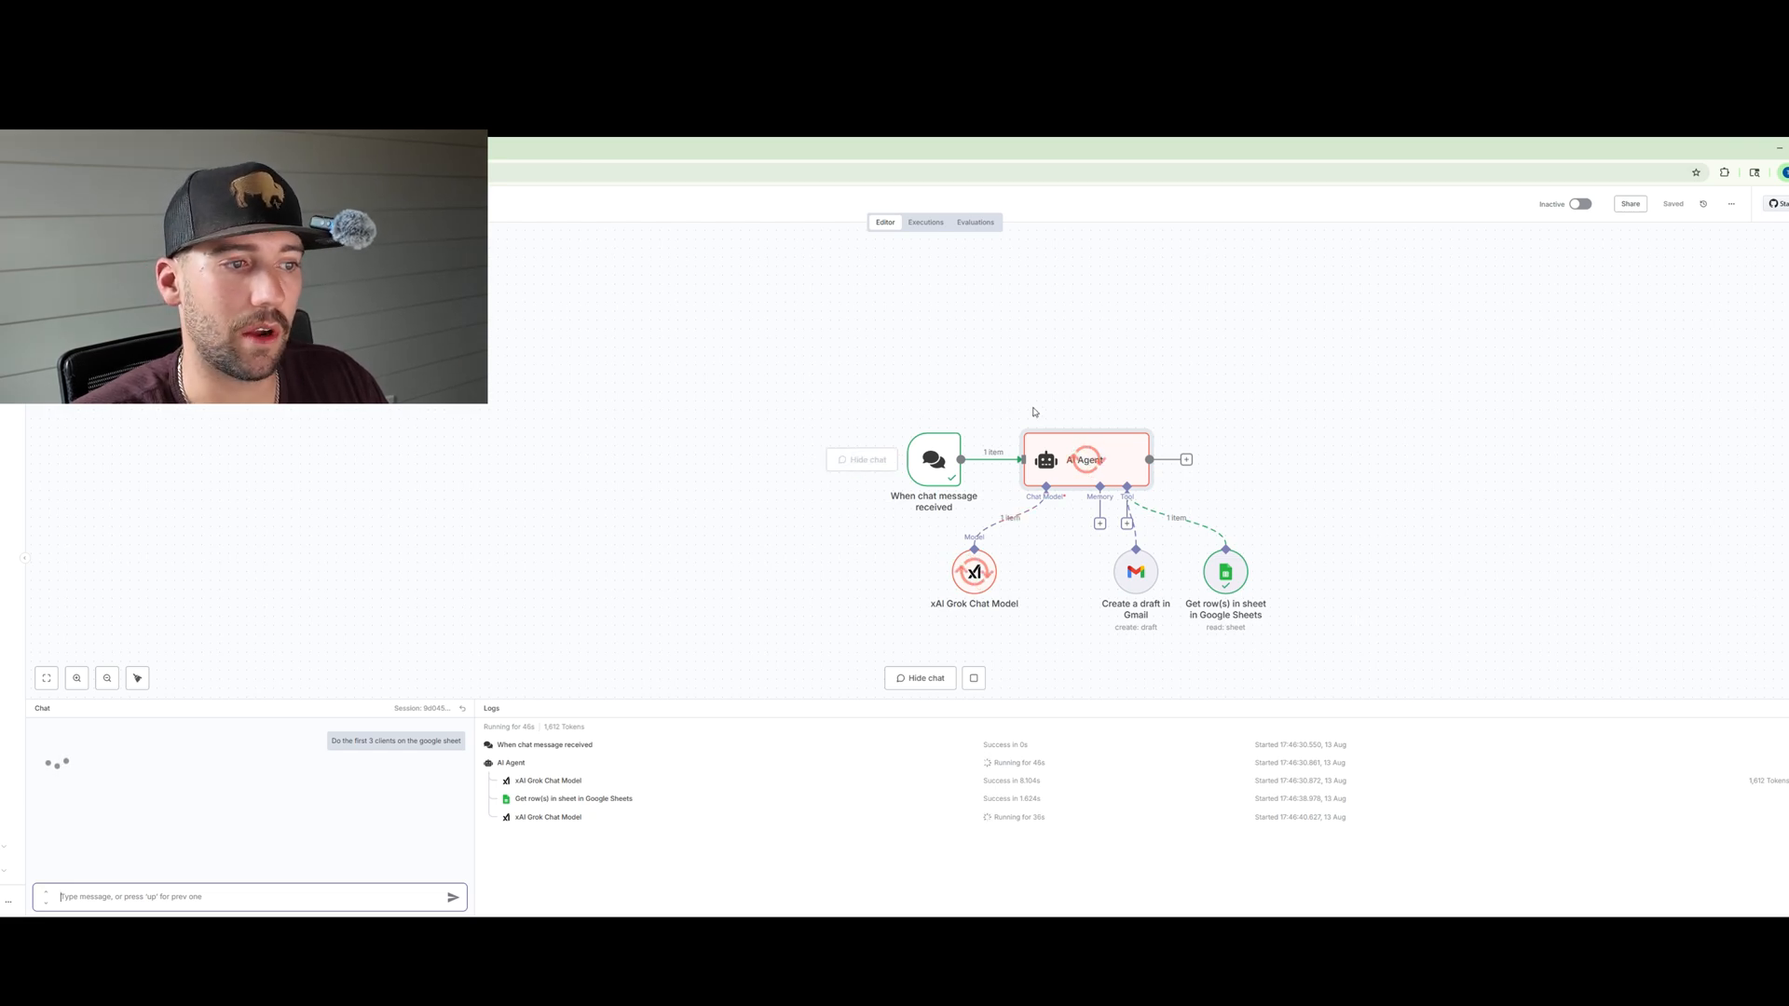
Step: Switch to the Gmail drafts tab to check for the agent's drafts
mouse_move(1130, 545)
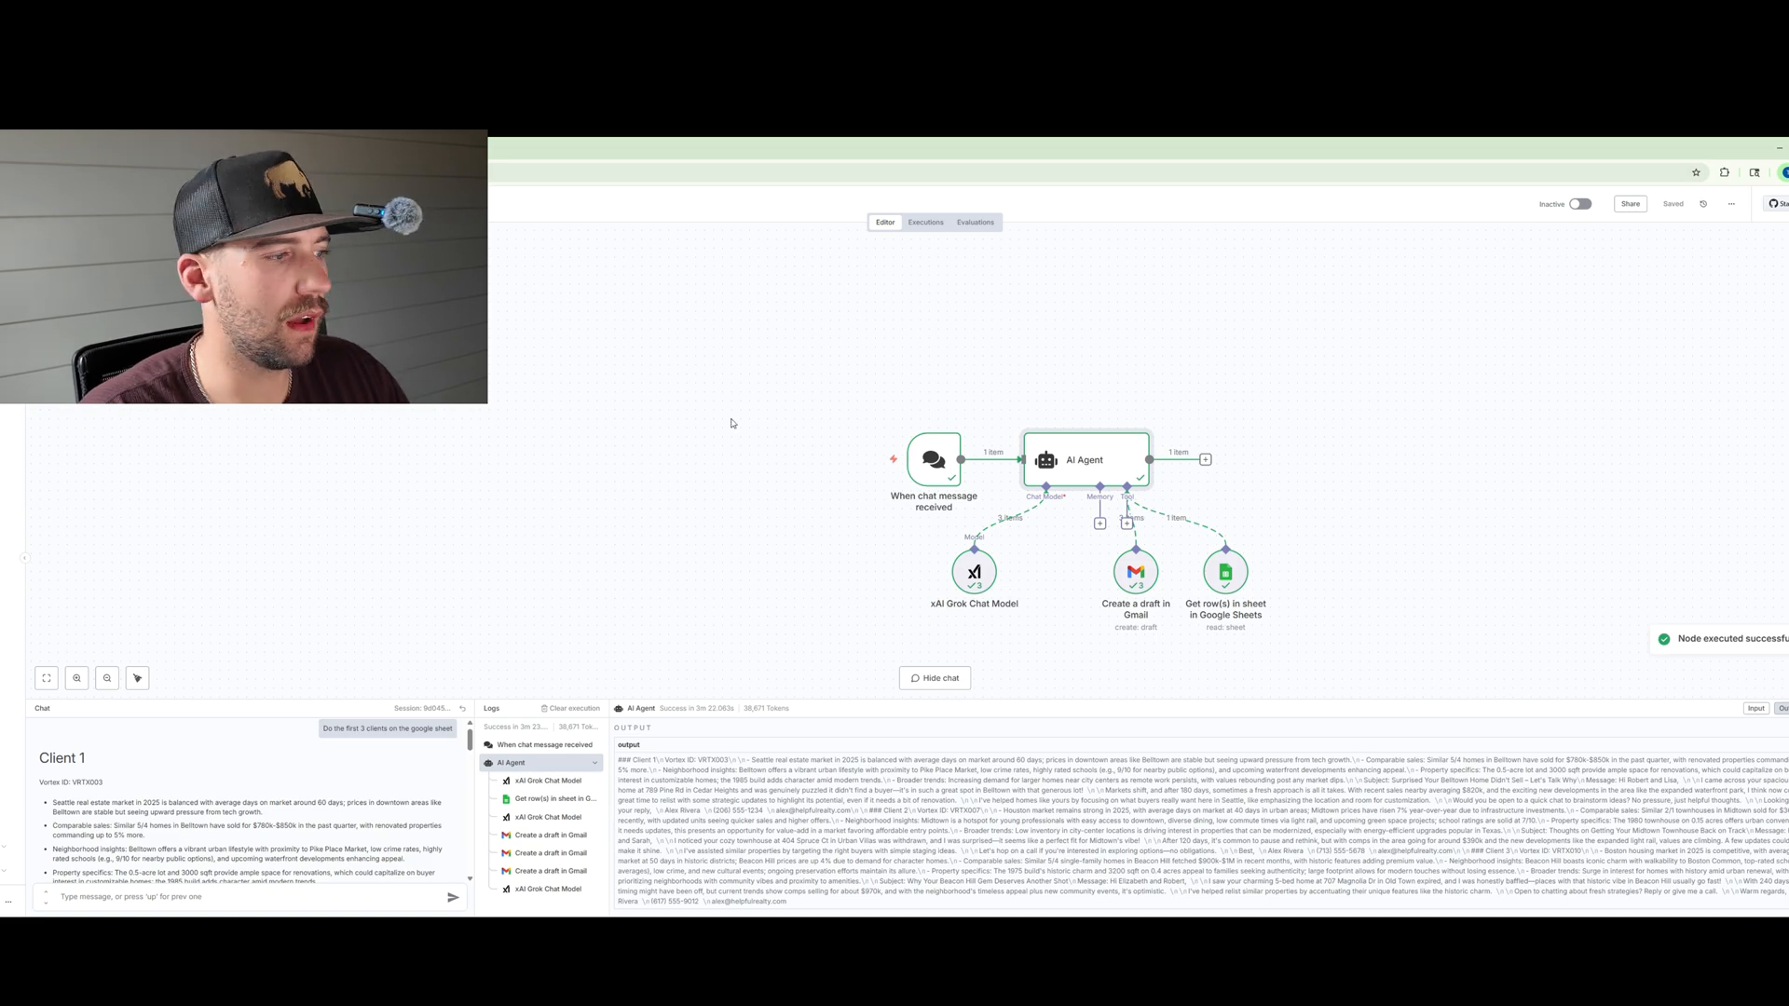
mouse_move(534, 726)
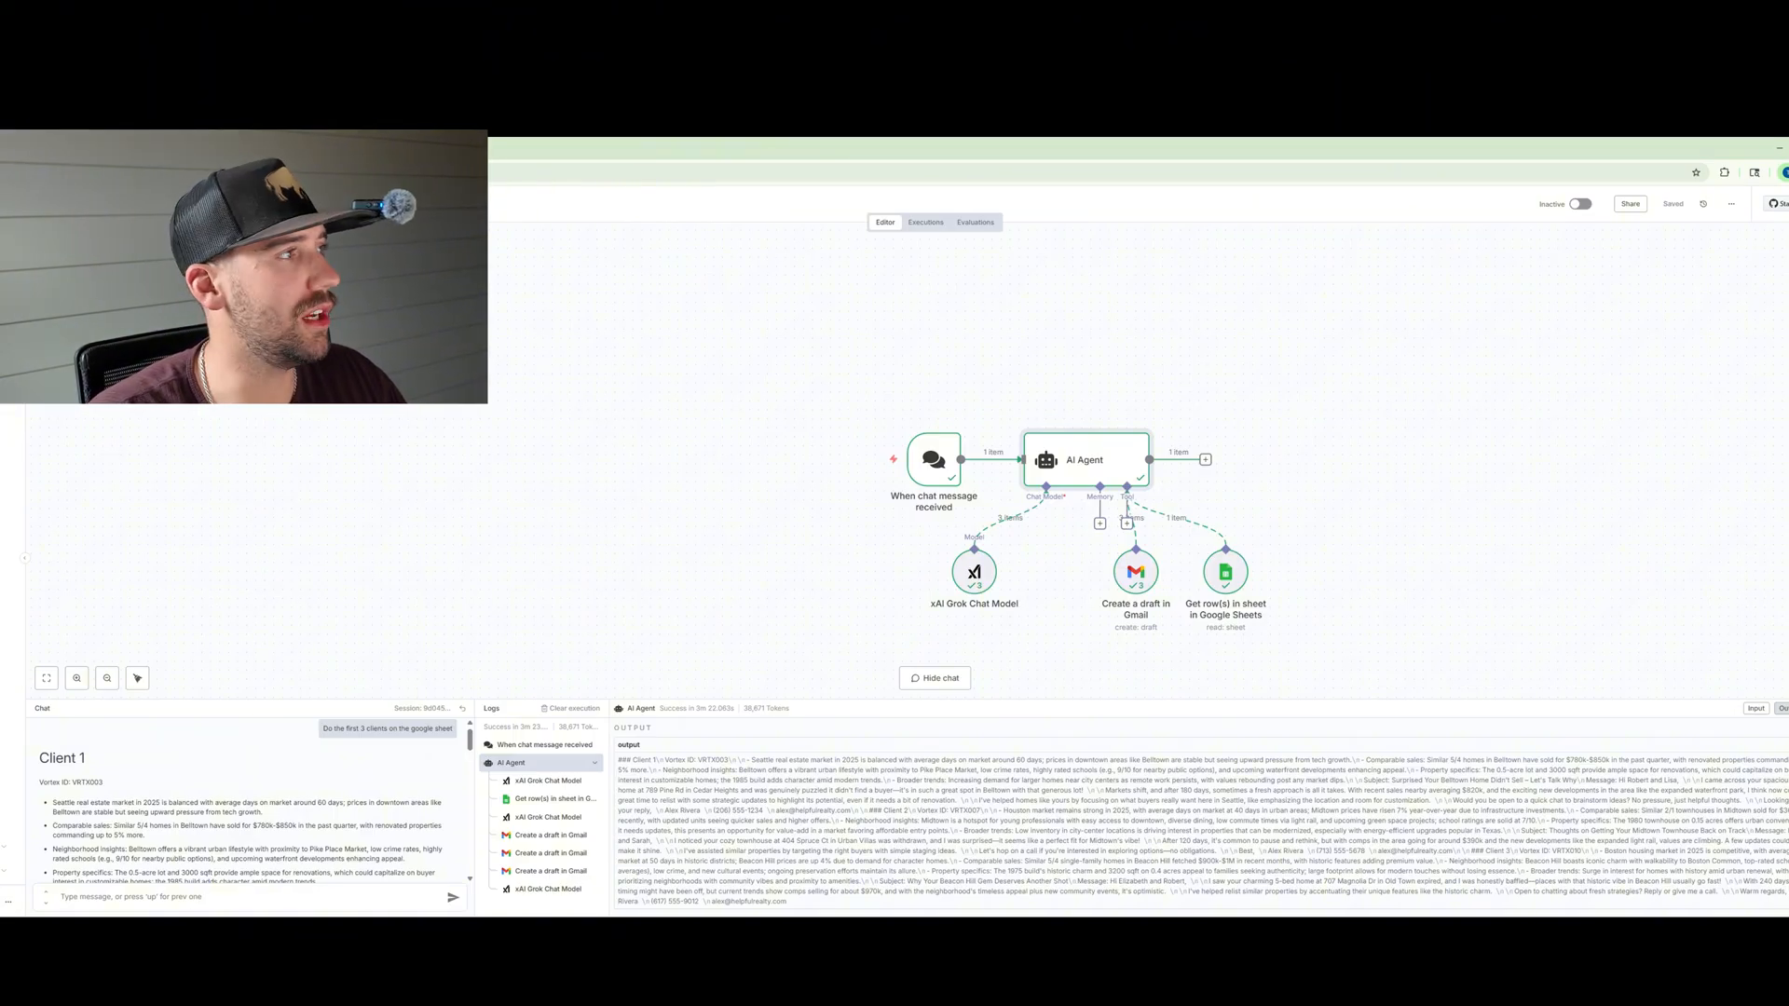
key(ctrl+Tab)
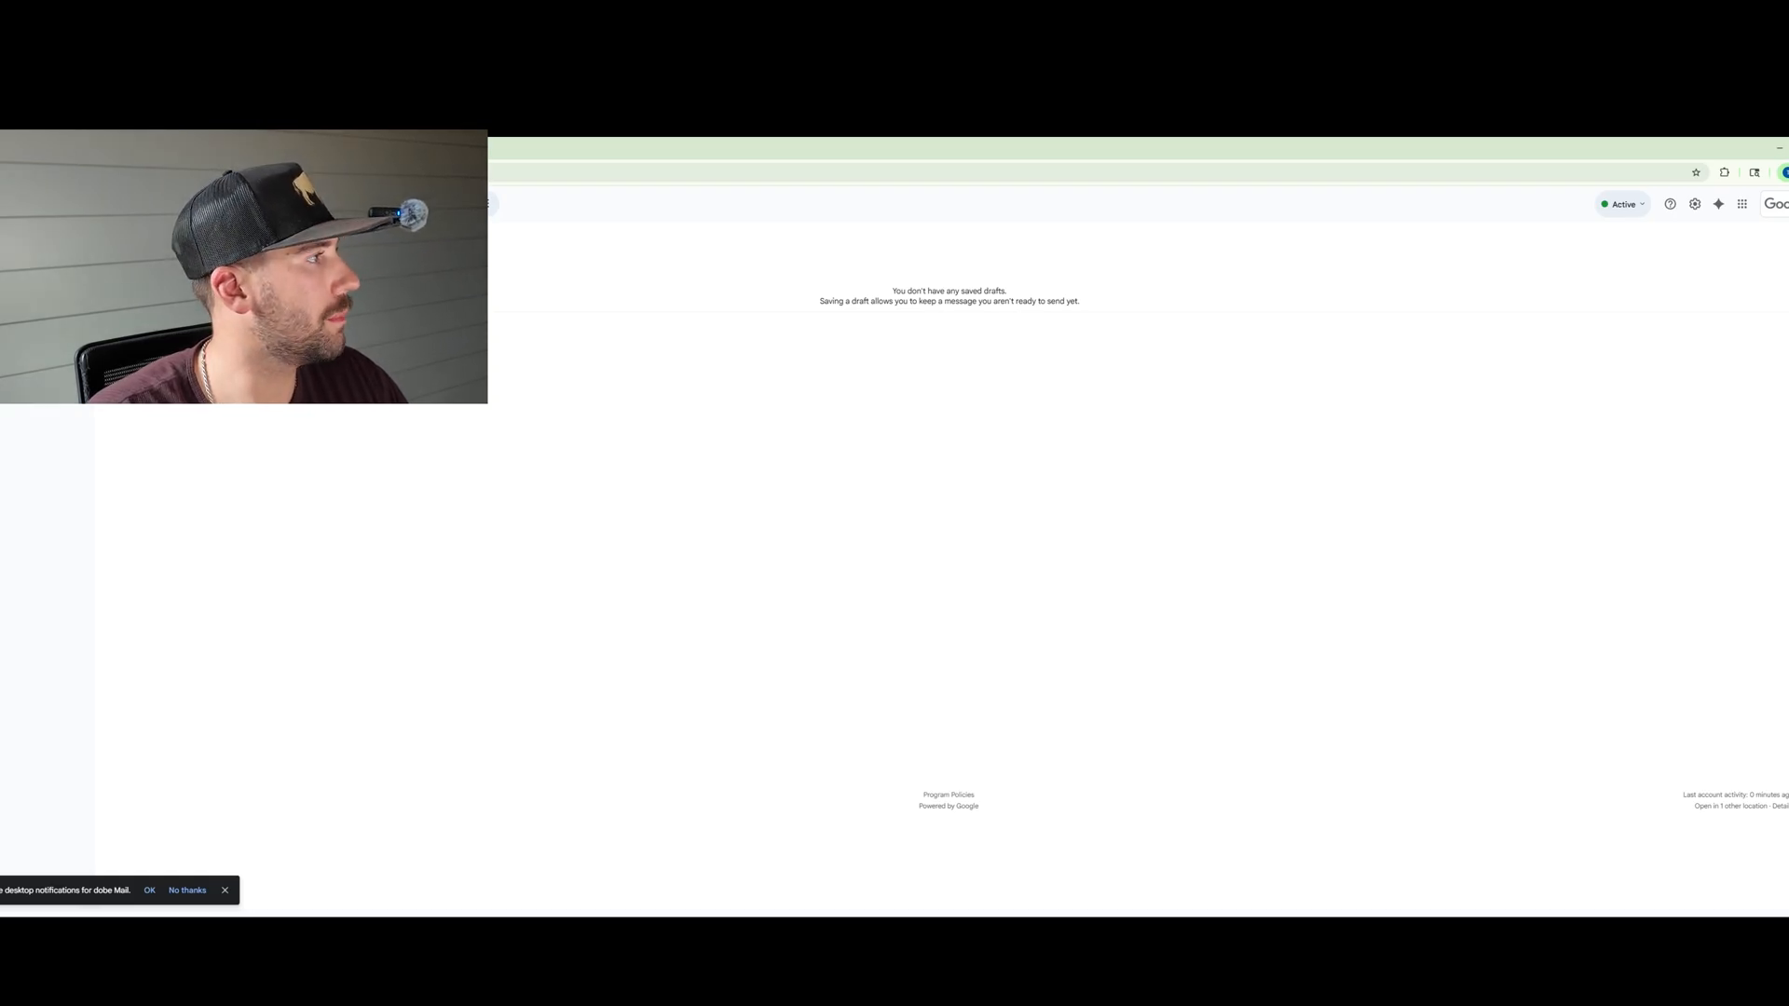
Step: Open the three generated Gmail drafts and review their content and signatures
click(1774, 292)
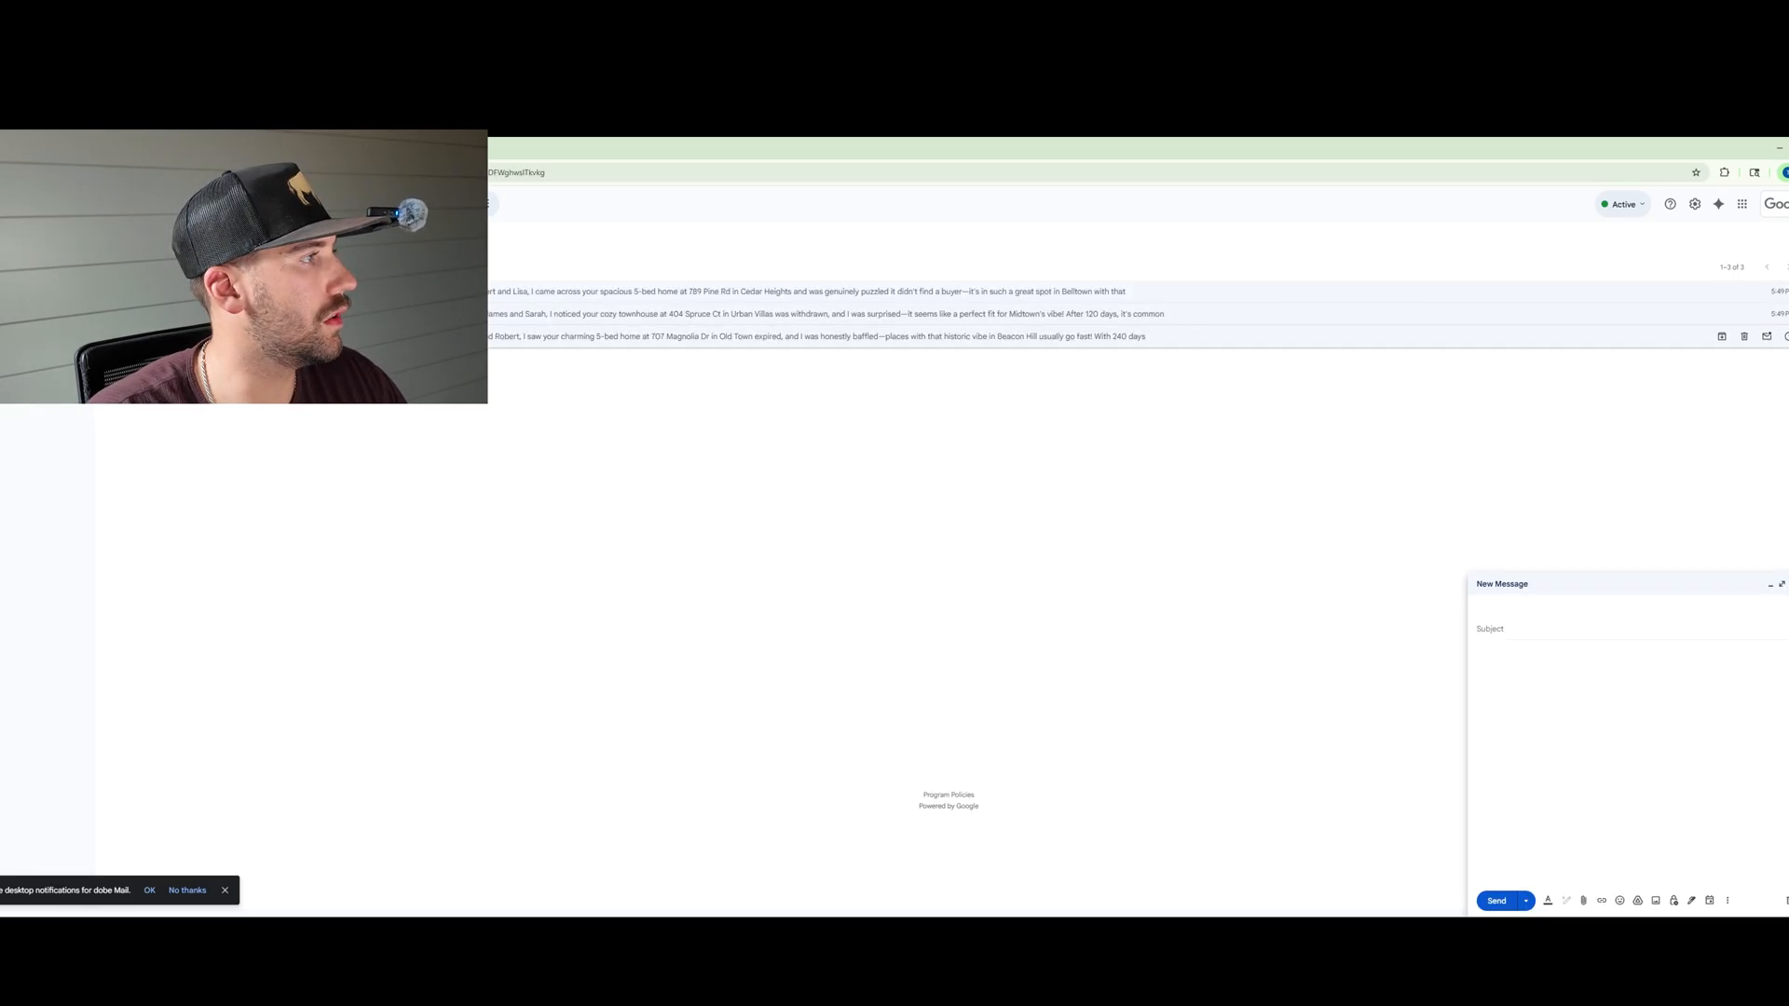
click(1775, 314)
click(1775, 337)
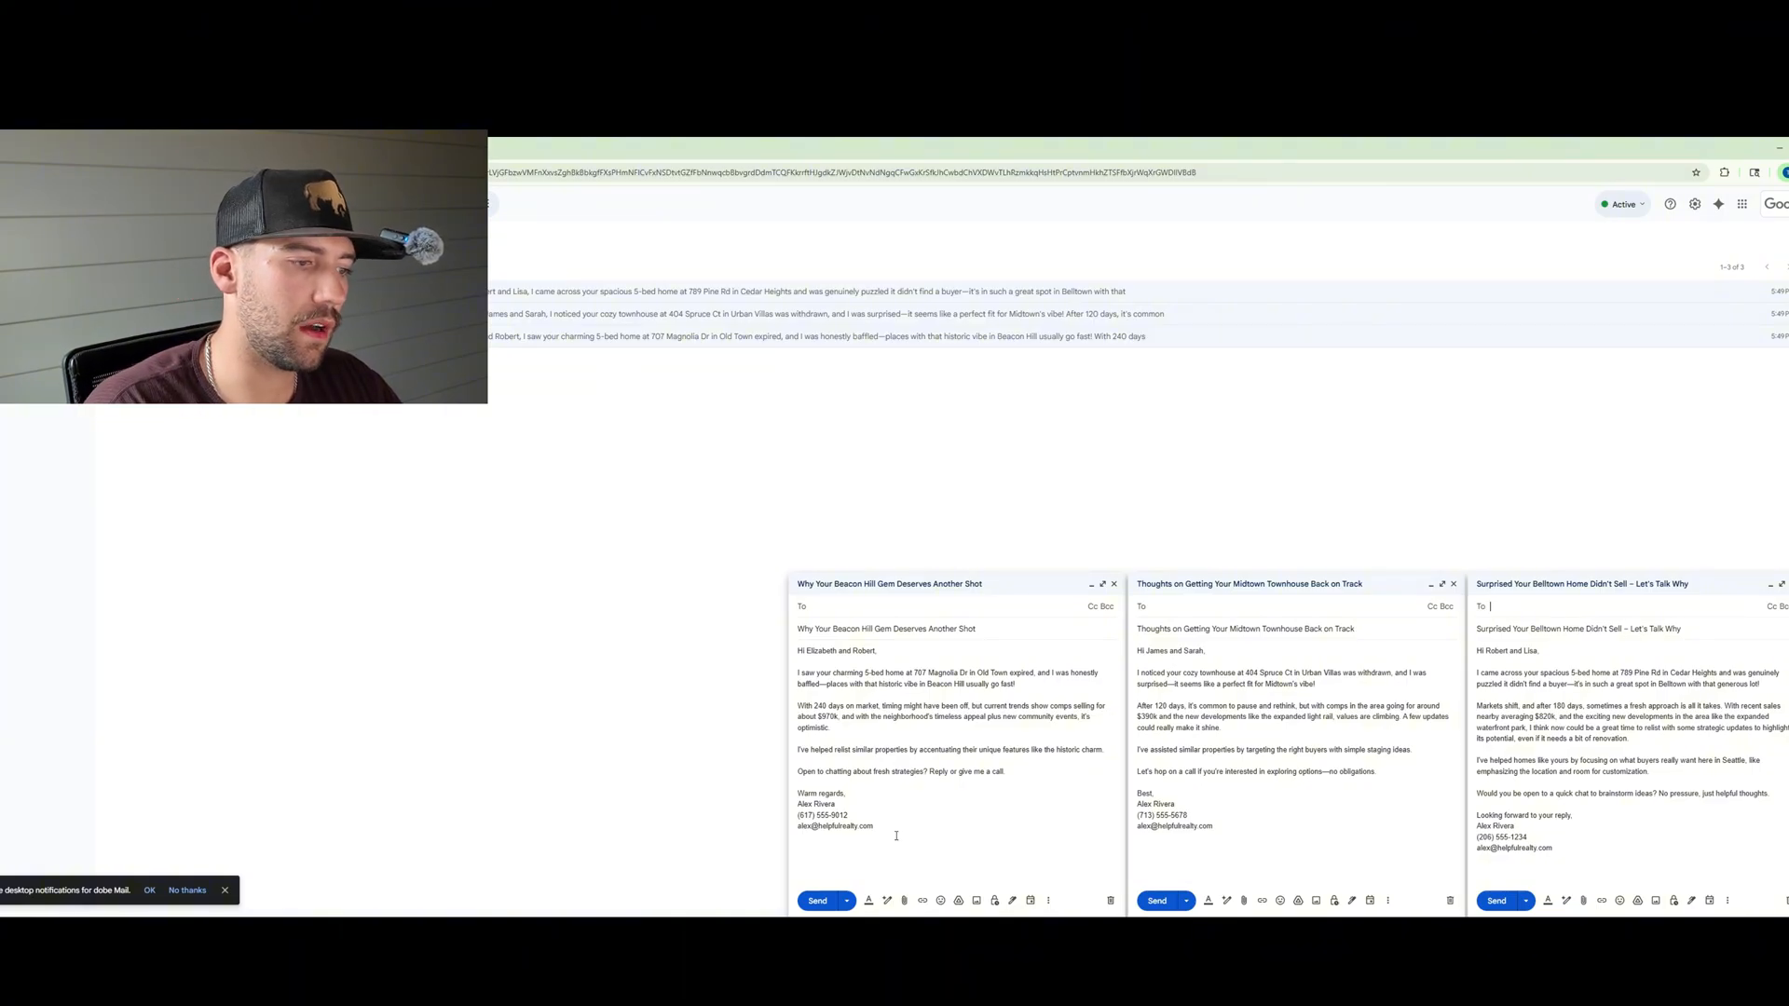
mouse_move(896, 835)
mouse_down()
mouse_move(800, 809)
mouse_move(792, 788)
mouse_up()
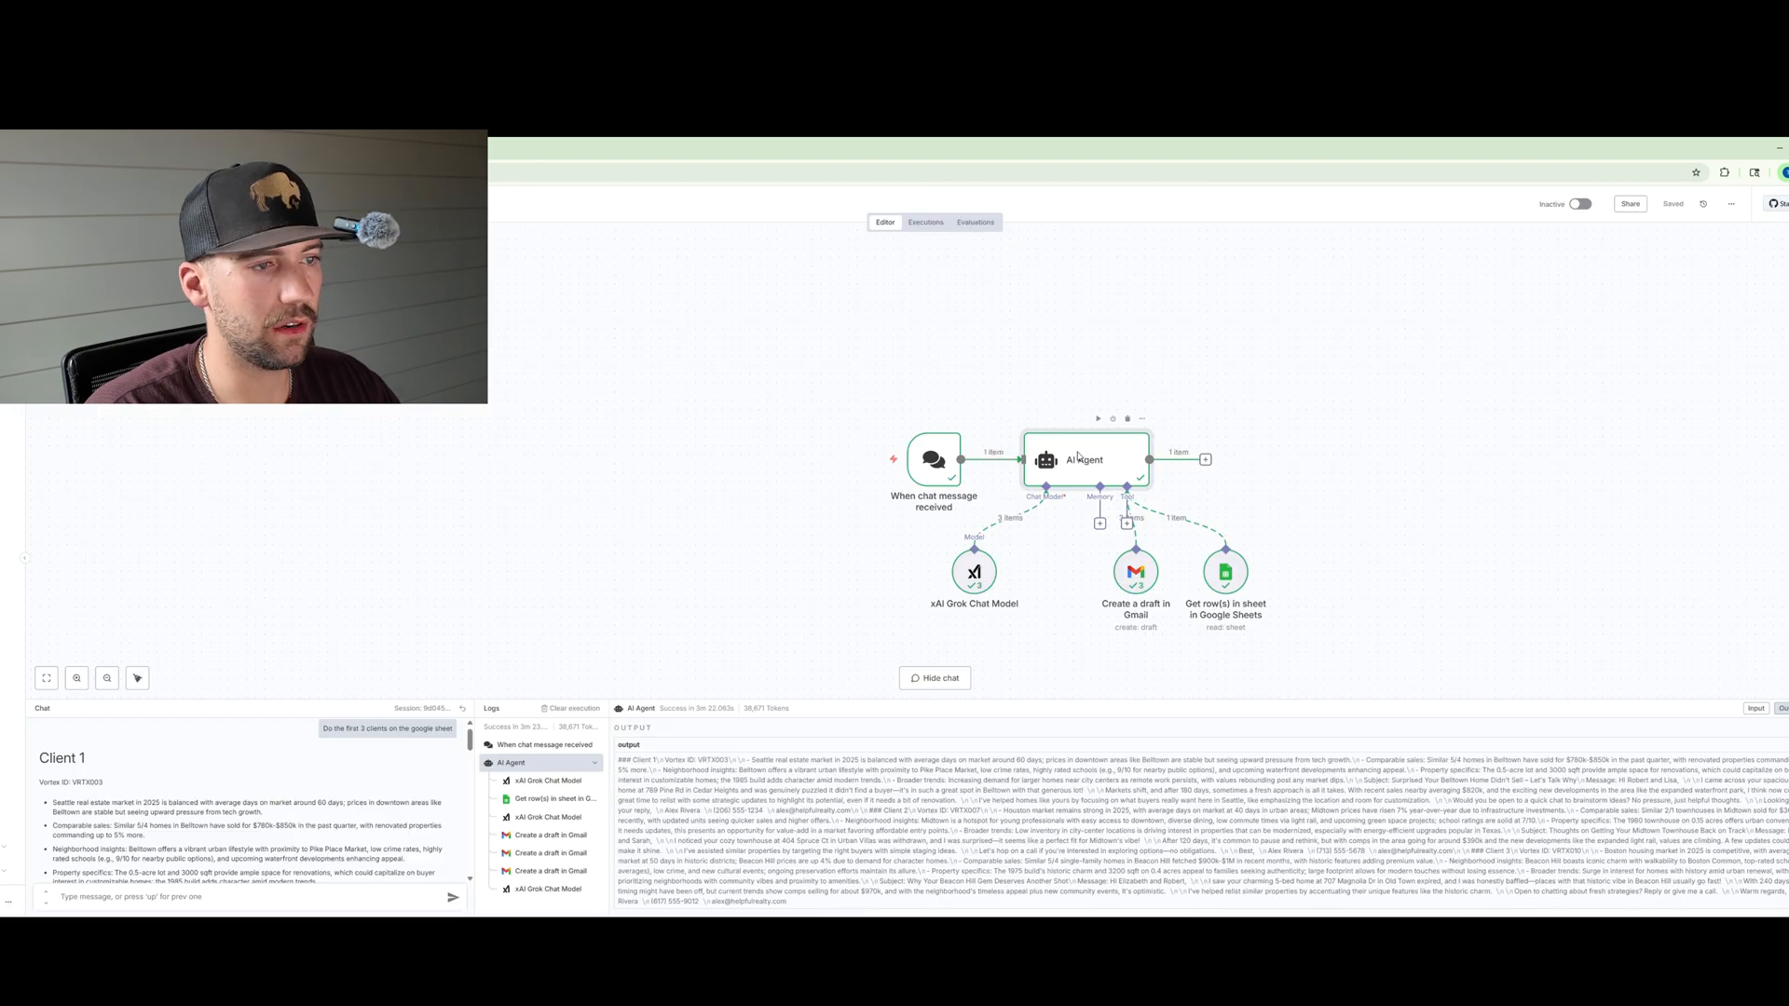
Step: Reopen the AI Agent and append the line "End each email with this exact signature:" to the end of the system message
double_click(1079, 458)
scroll(843, 527, down, 10)
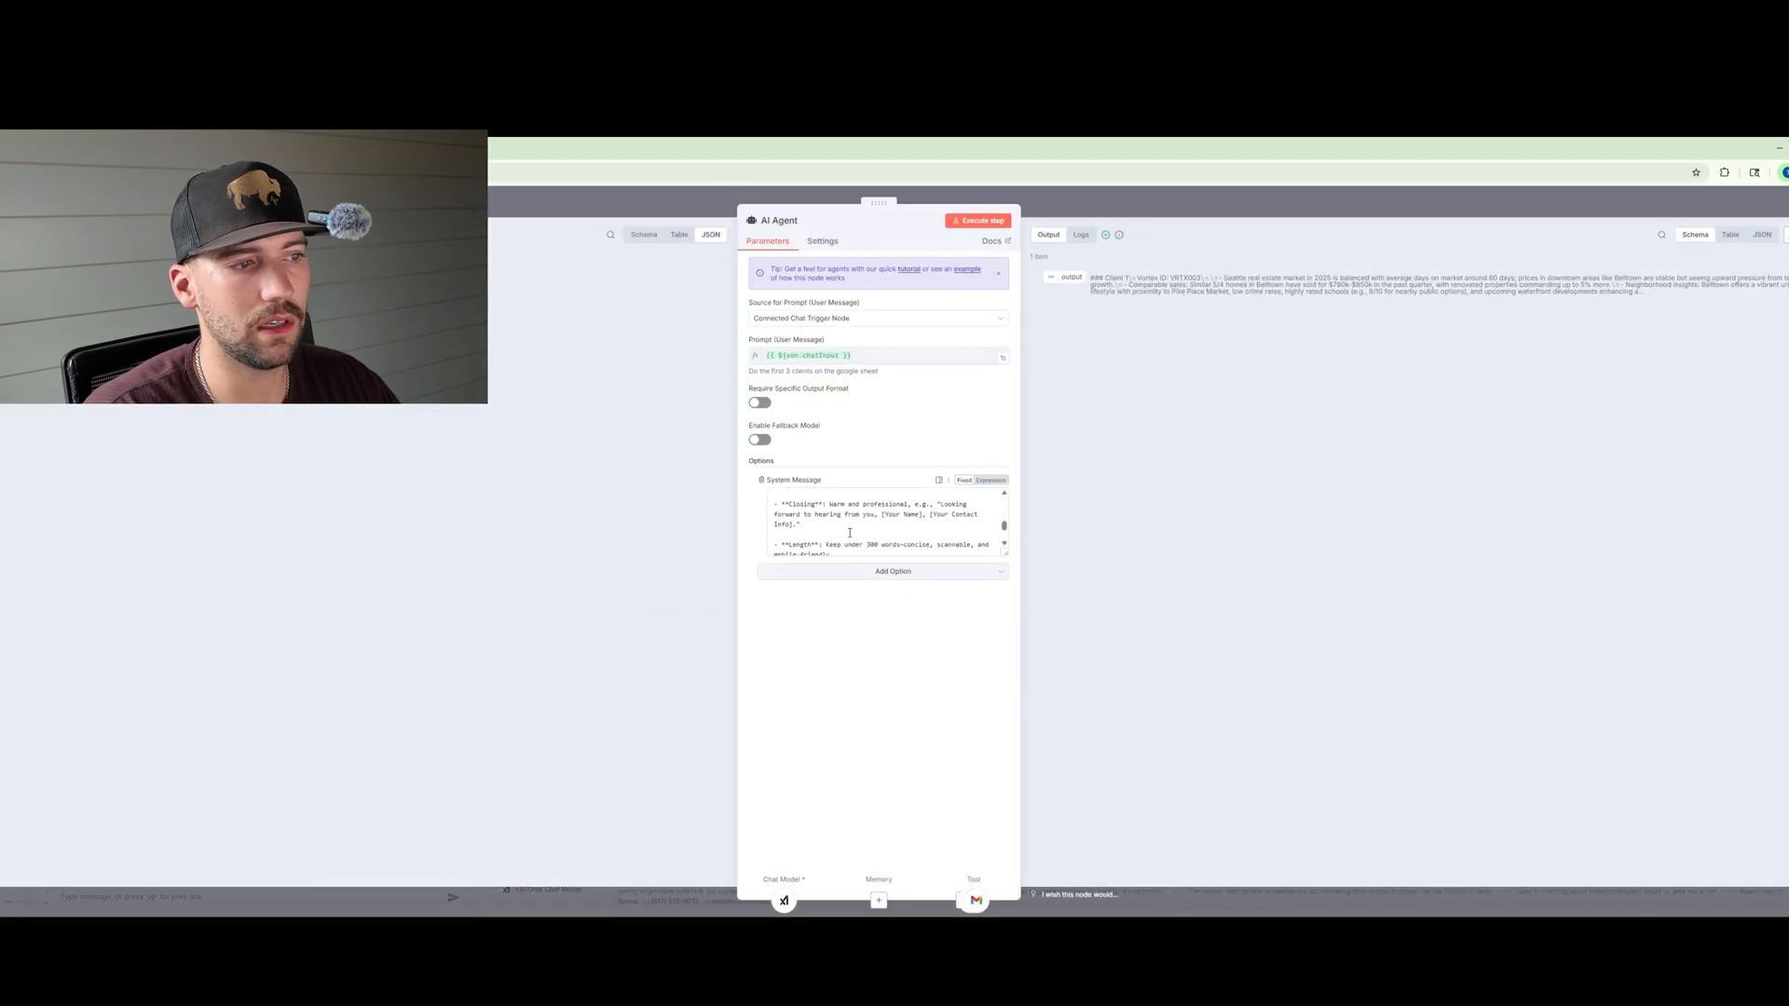
click(994, 549)
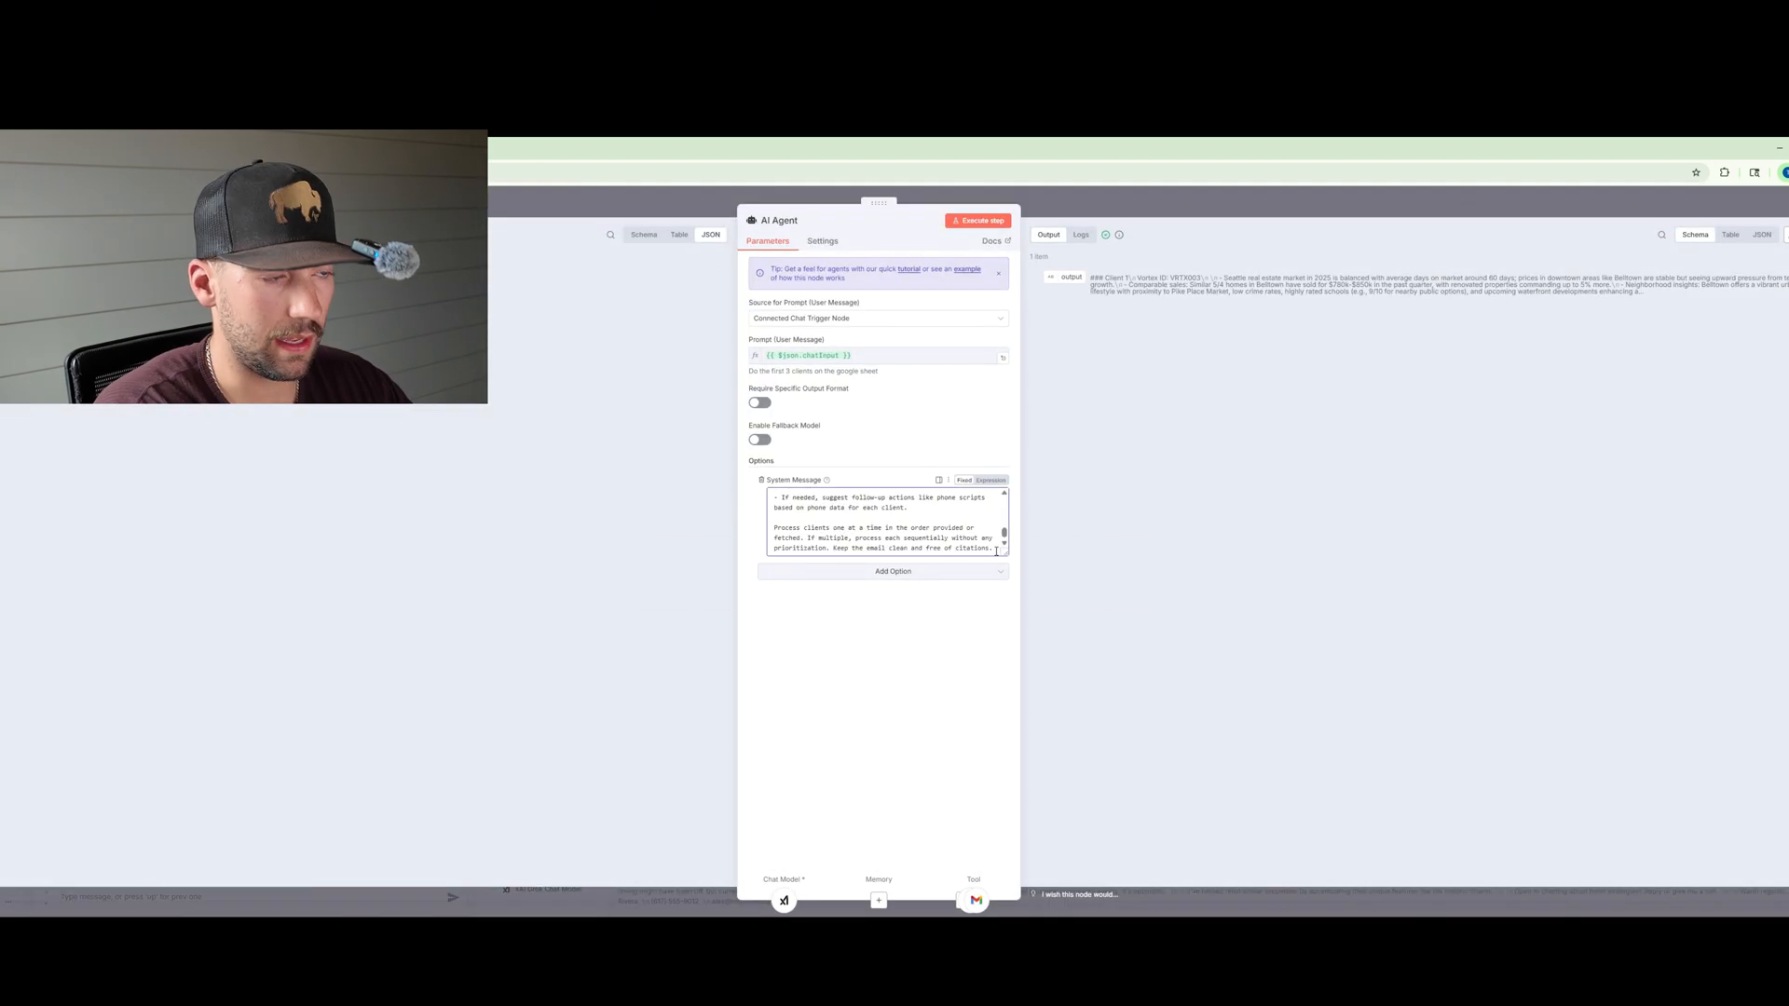
key(Return)
key(Return)
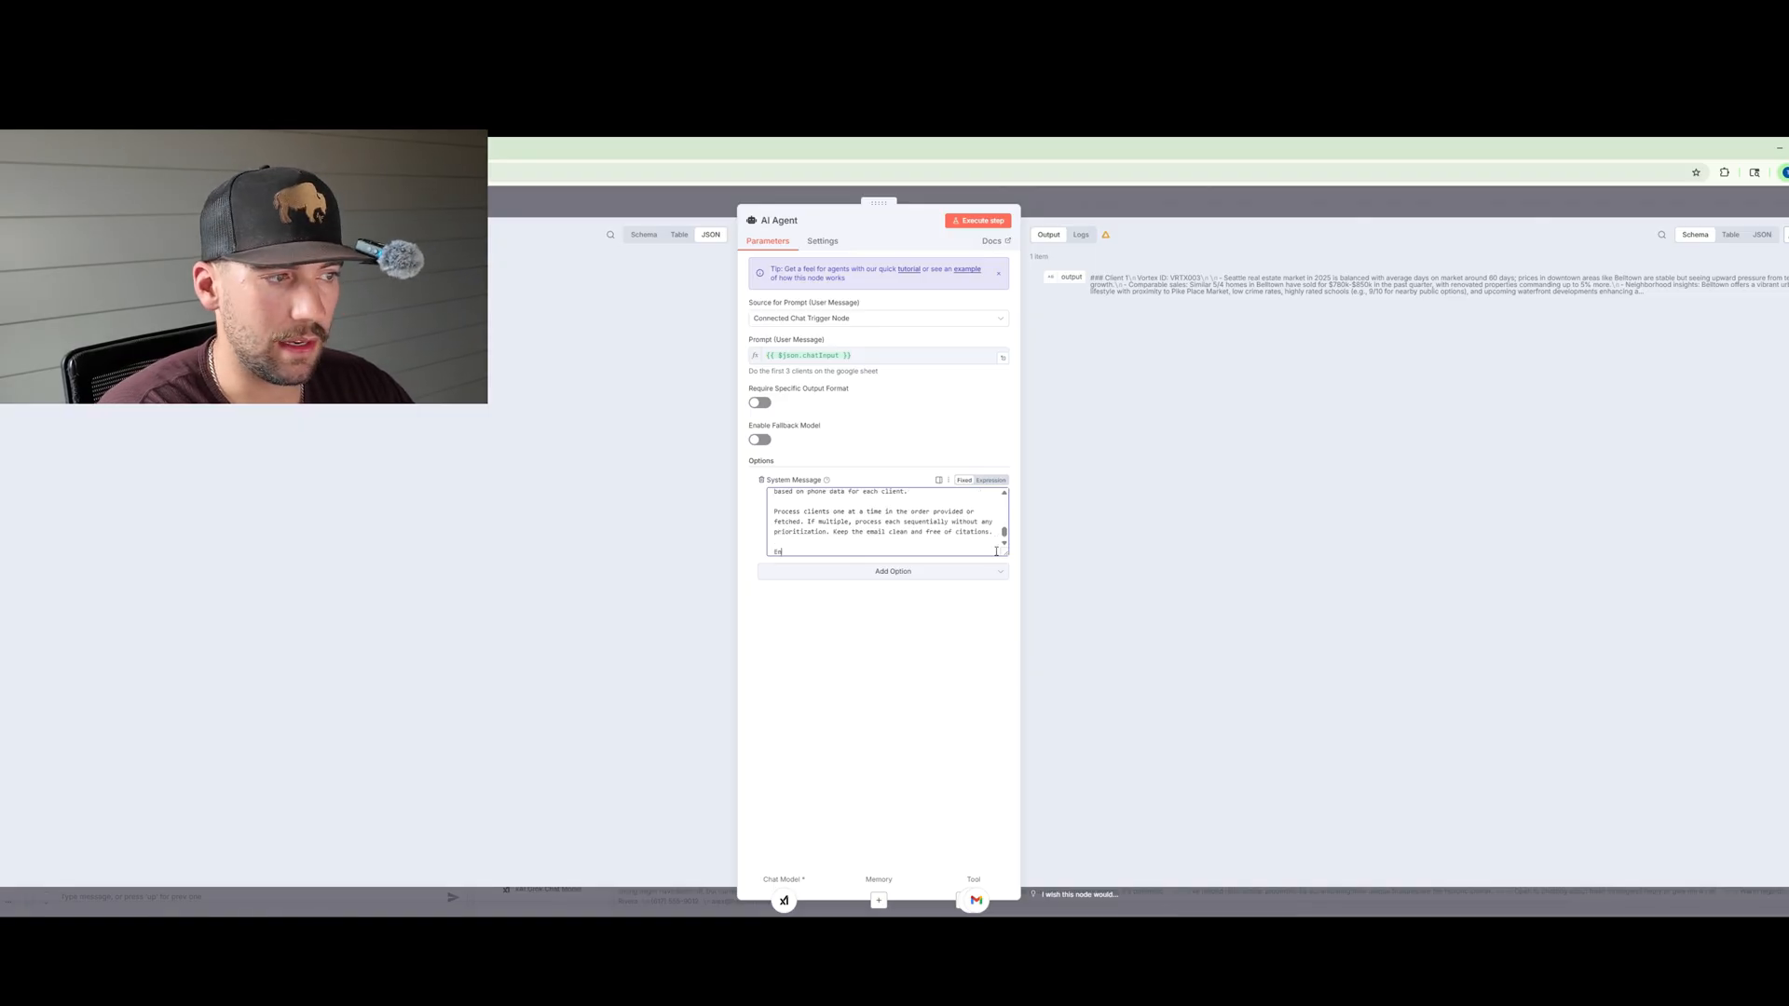
text(End each email )
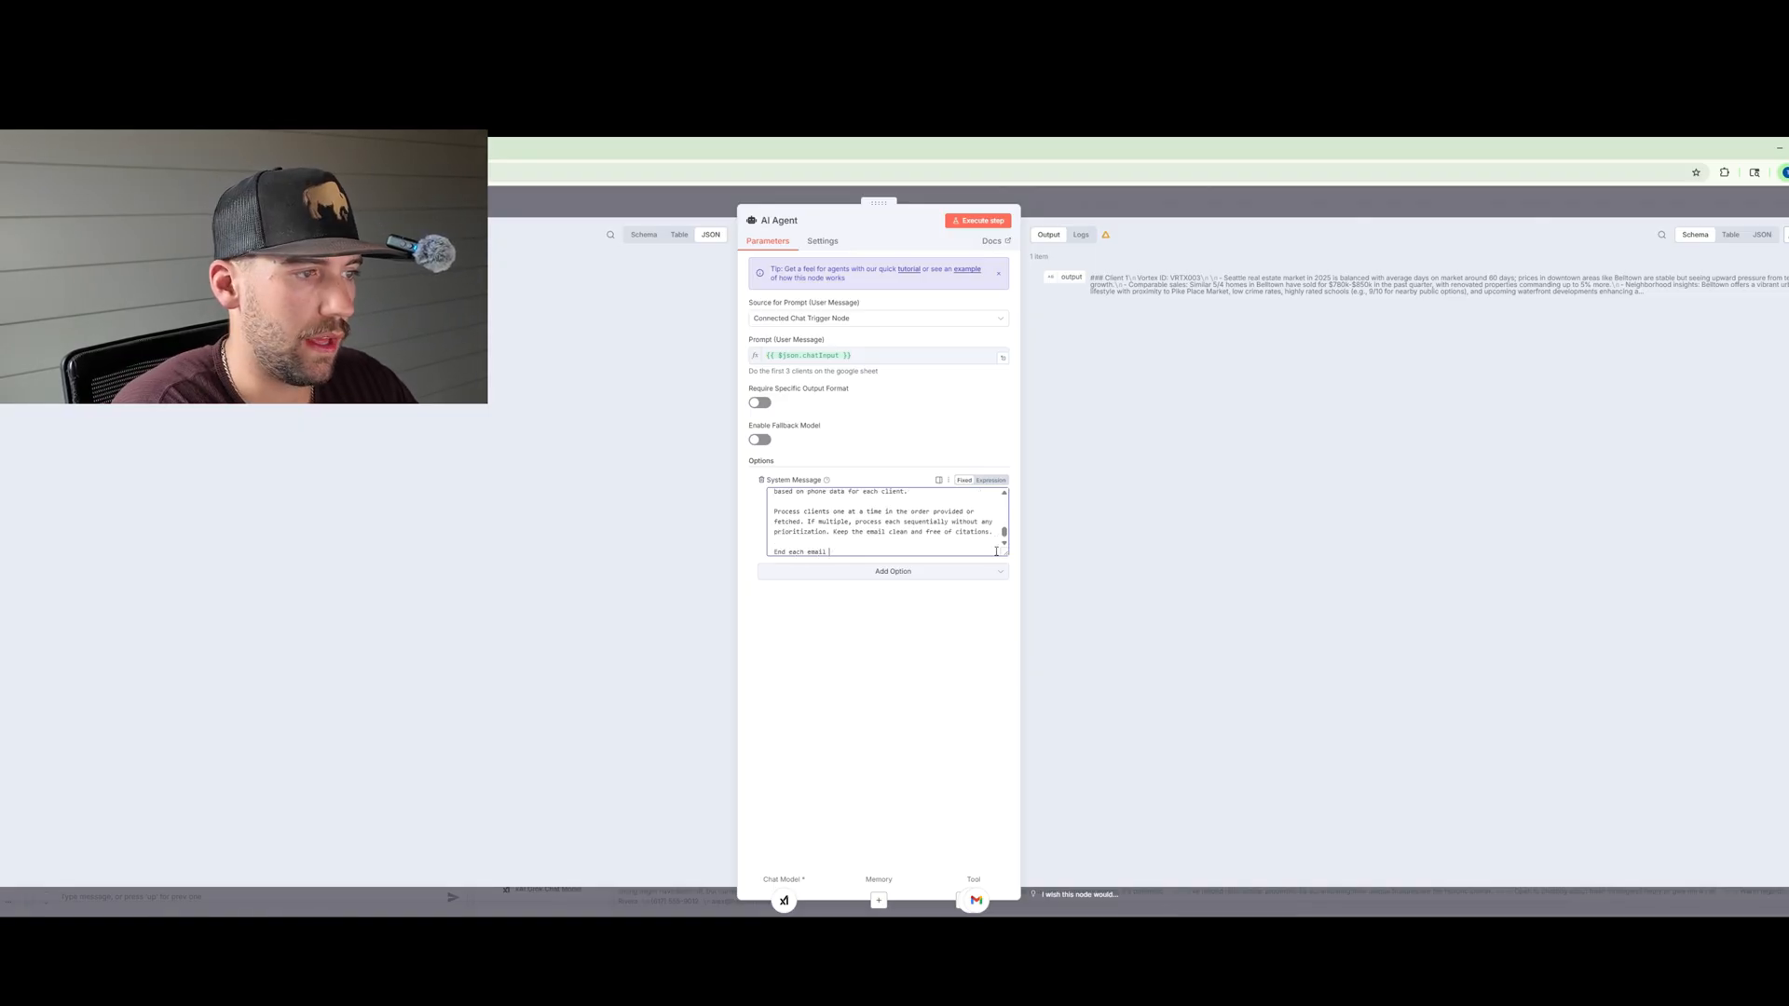
text(with this exact s)
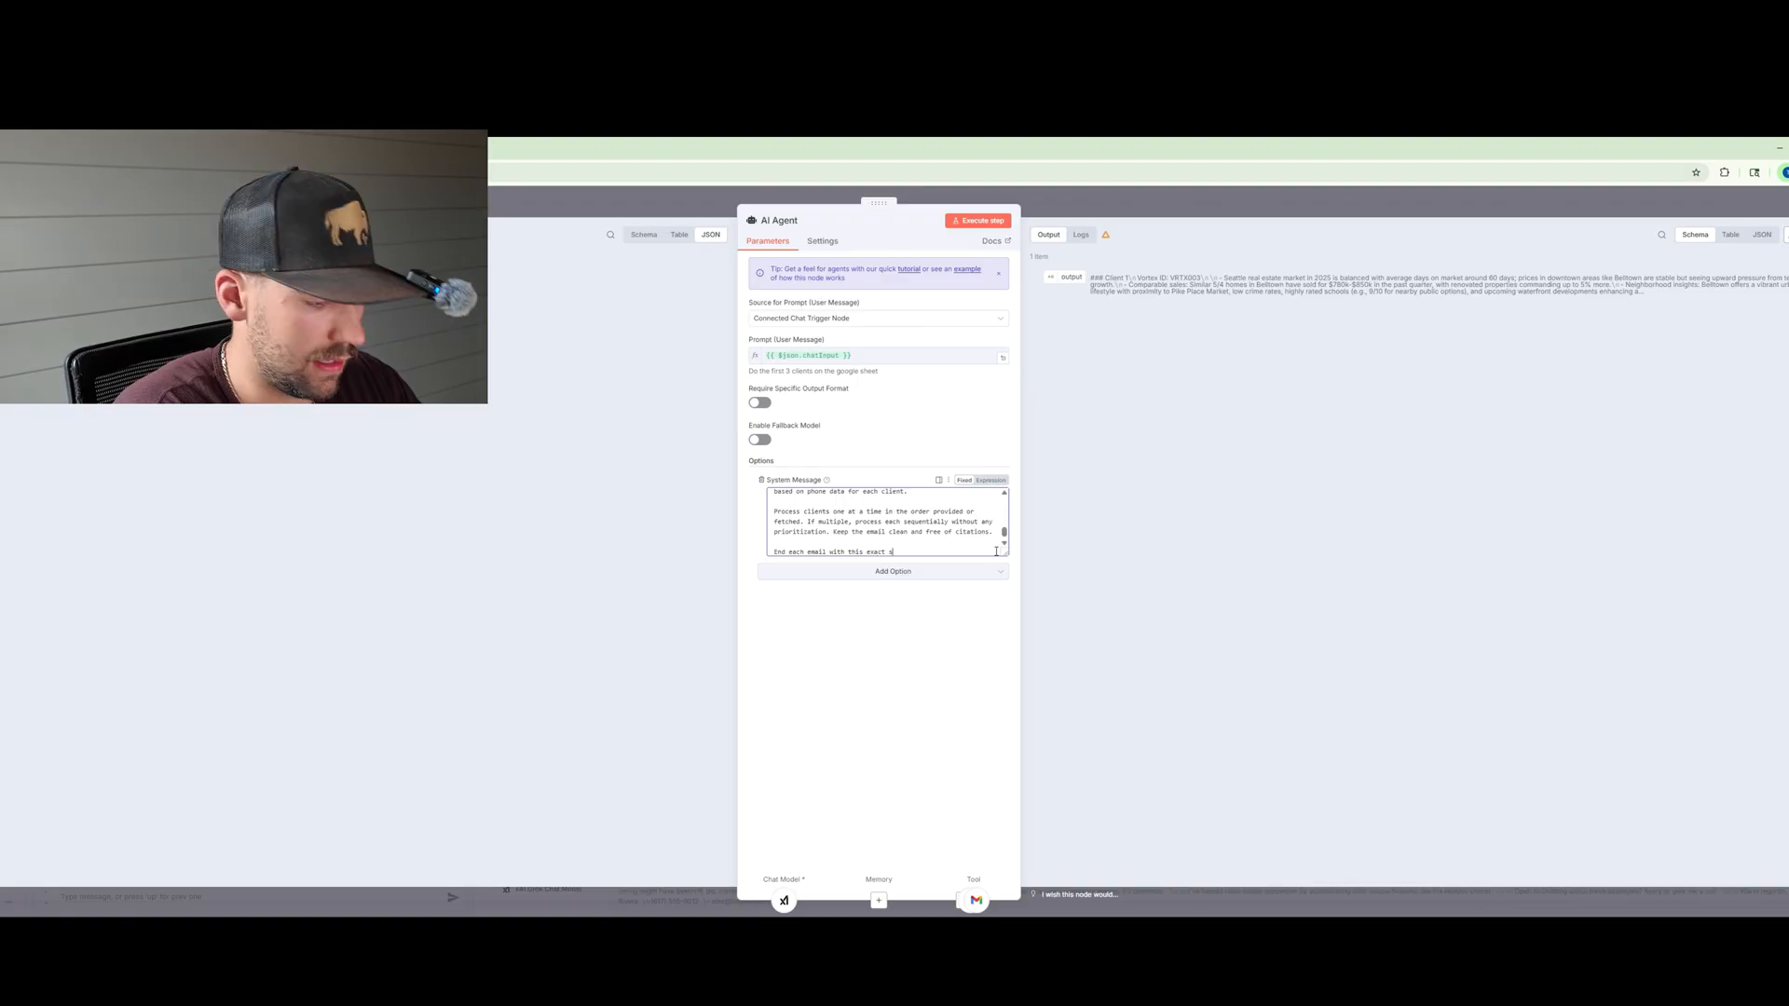
text(ignature:)
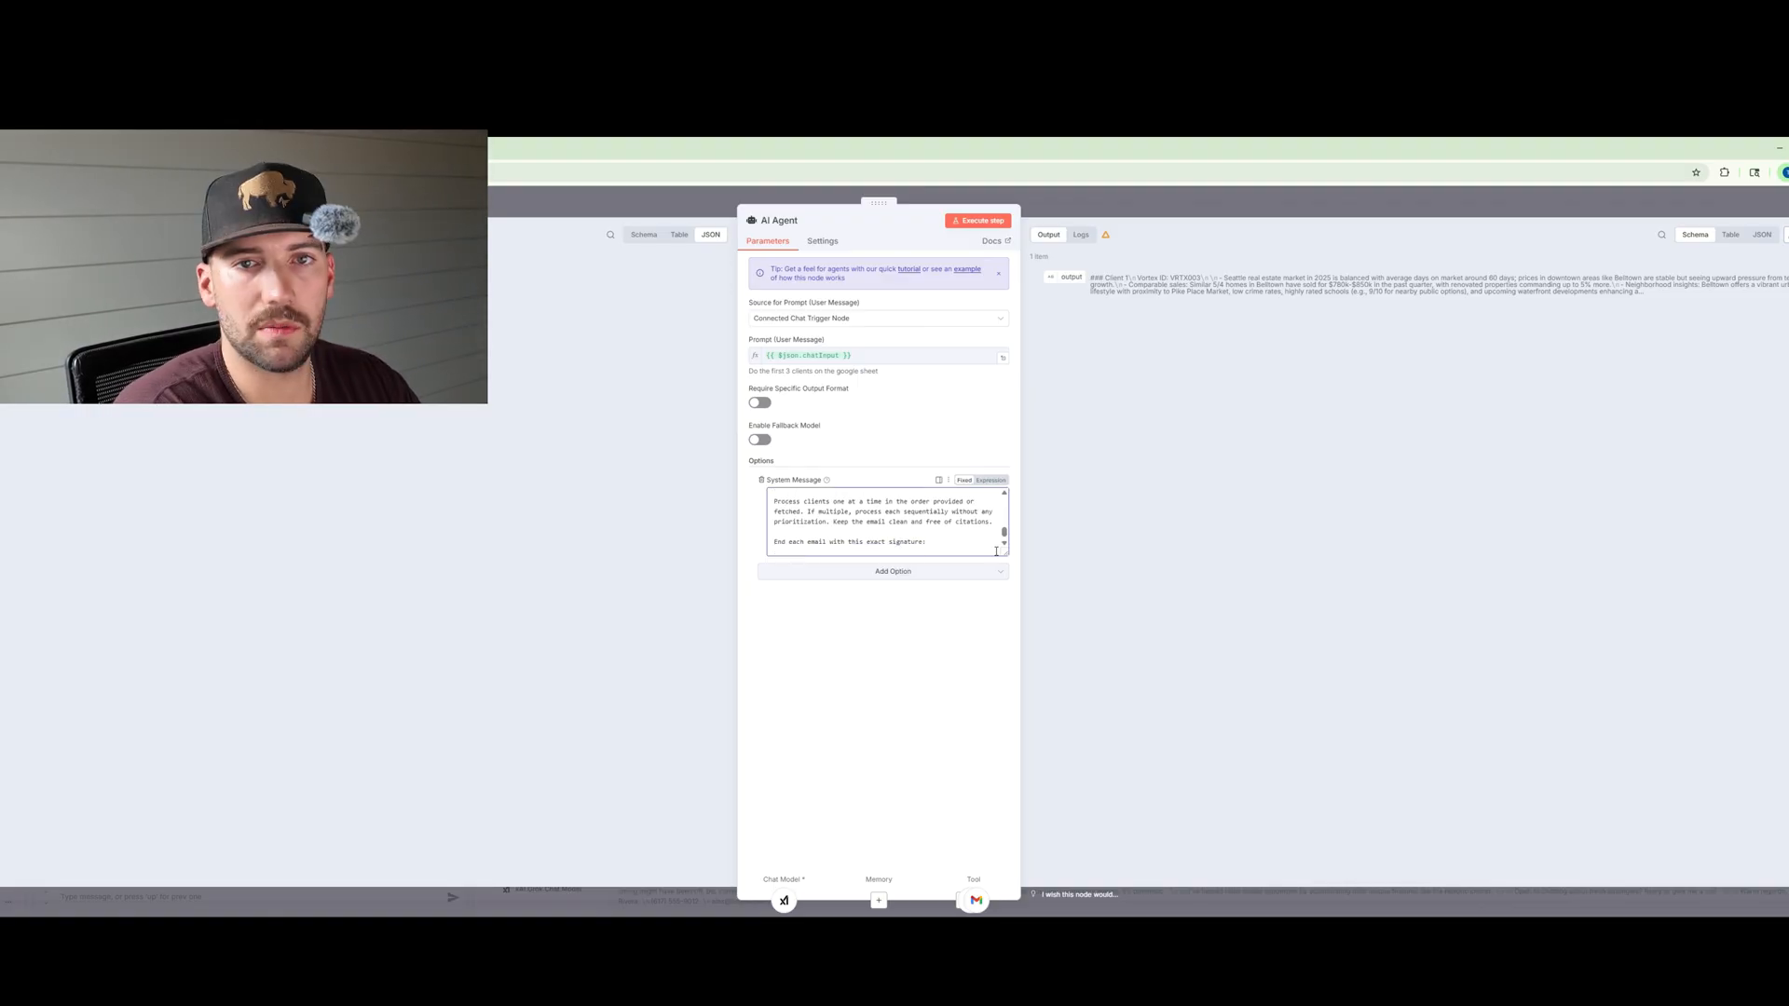